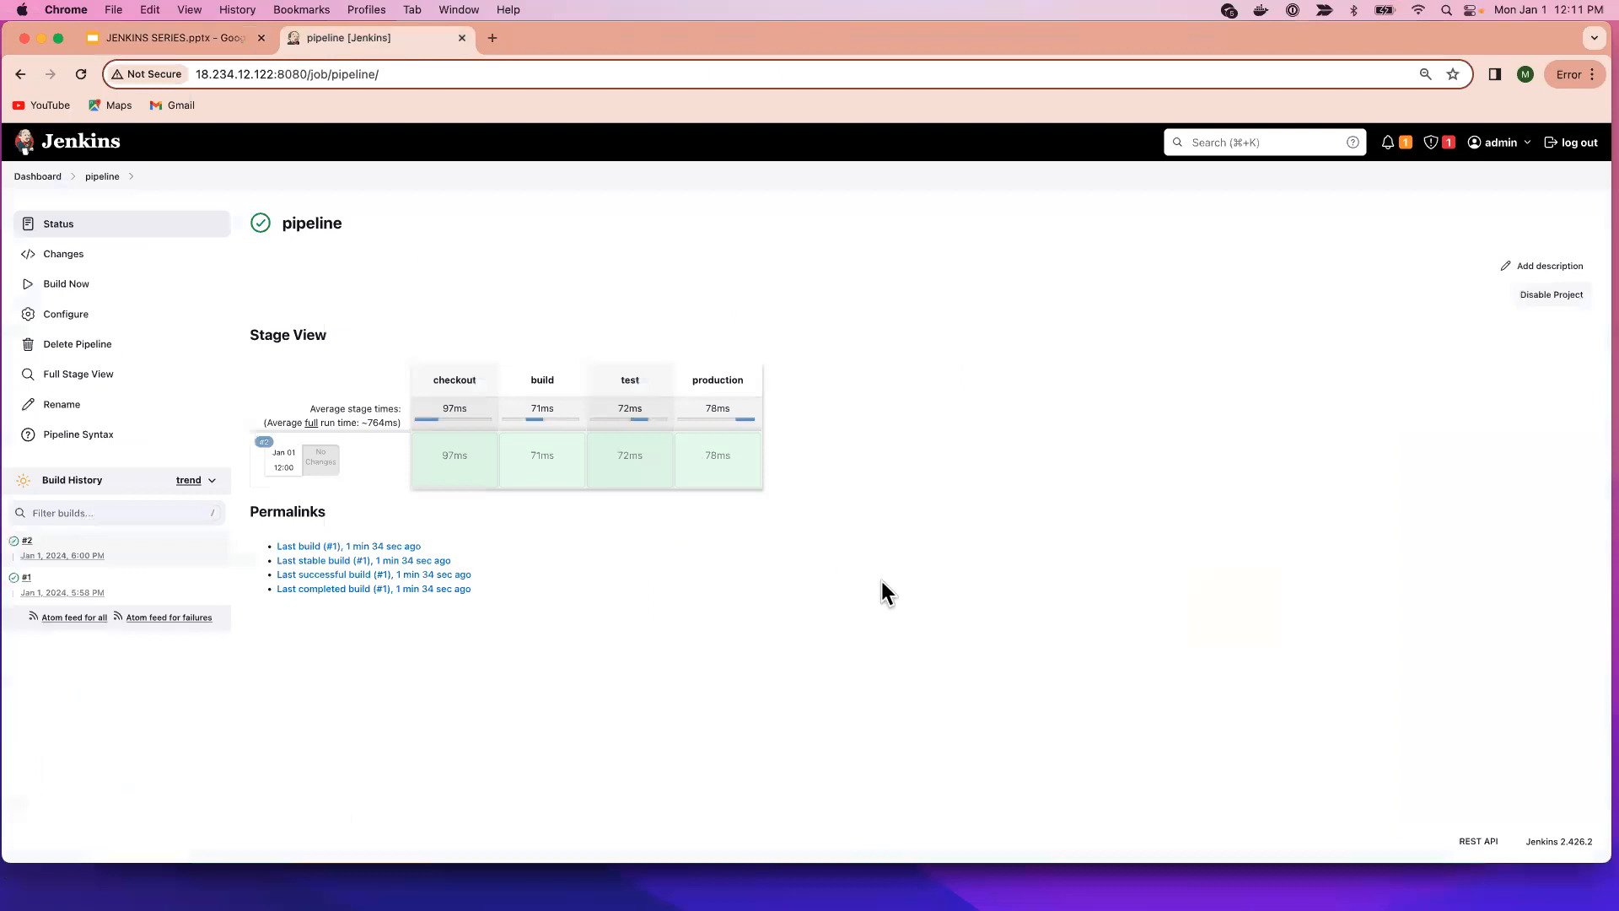
Return to the Jenkins Dashboard and open the New Item page.
left_click(27, 178)
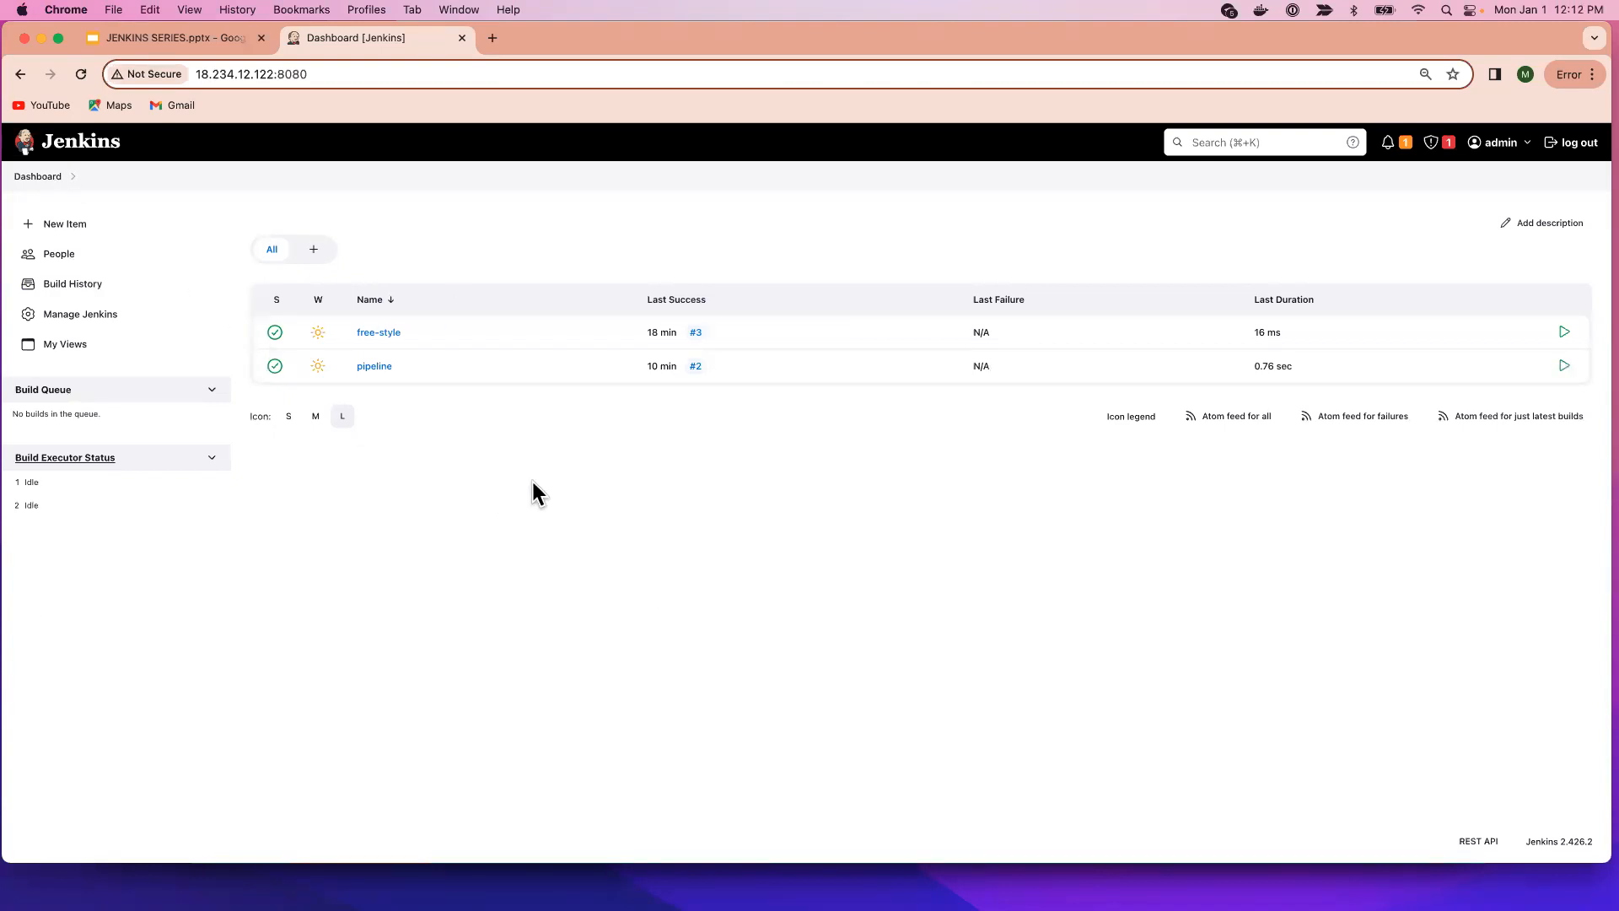
left_click(105, 238)
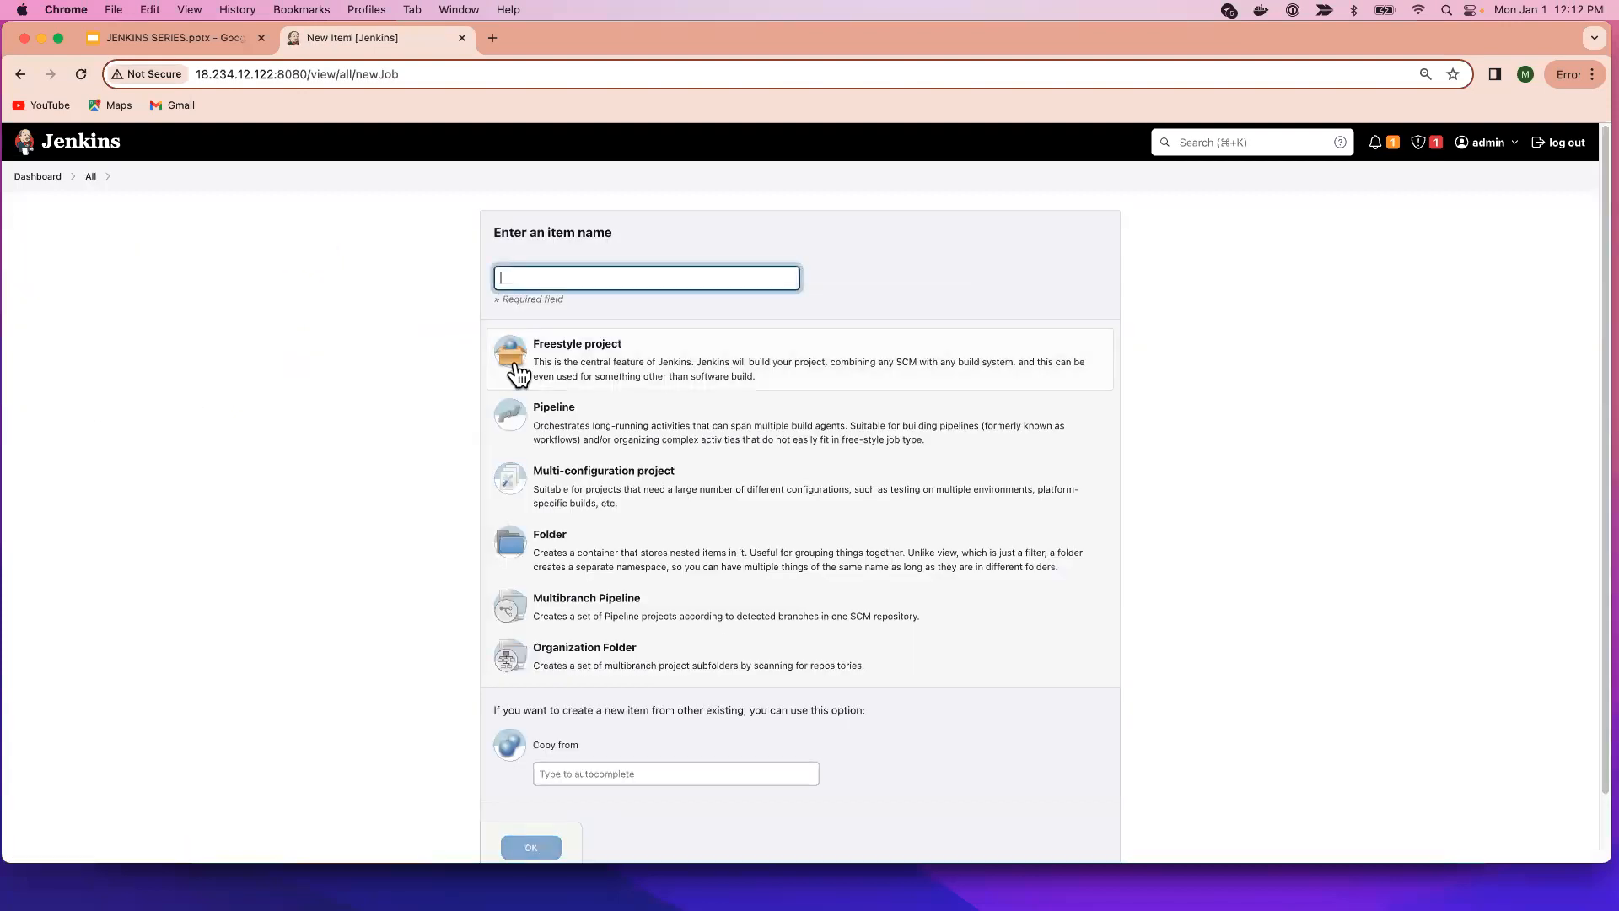
Create a new Folder item named 'devops'.
left_click(557, 275)
type("dev")
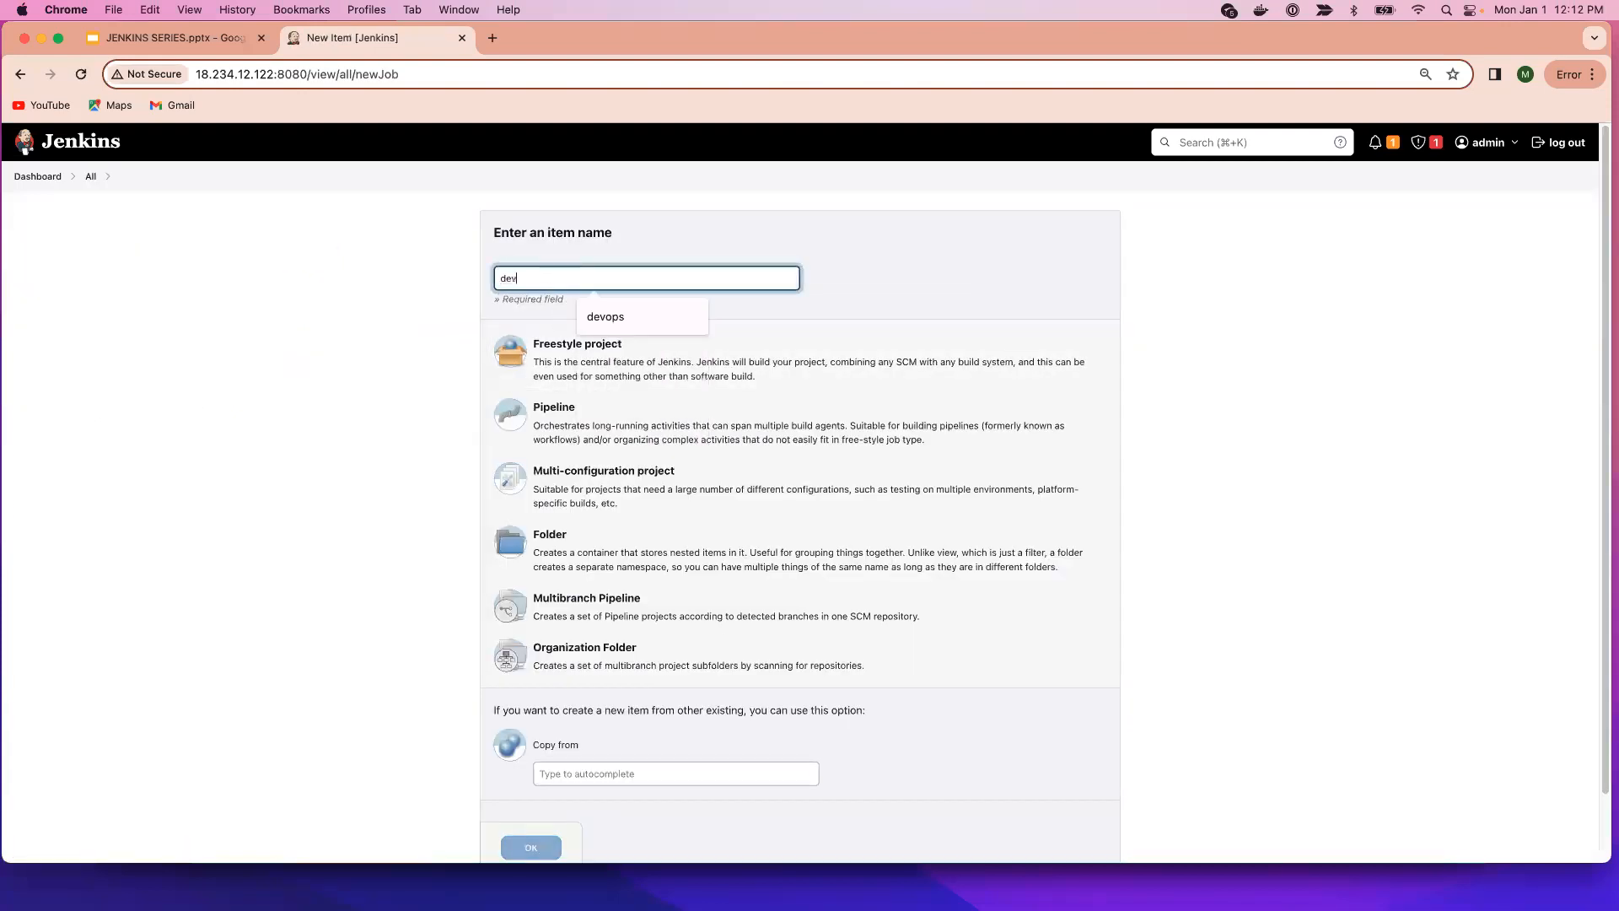
key("BackSpace")
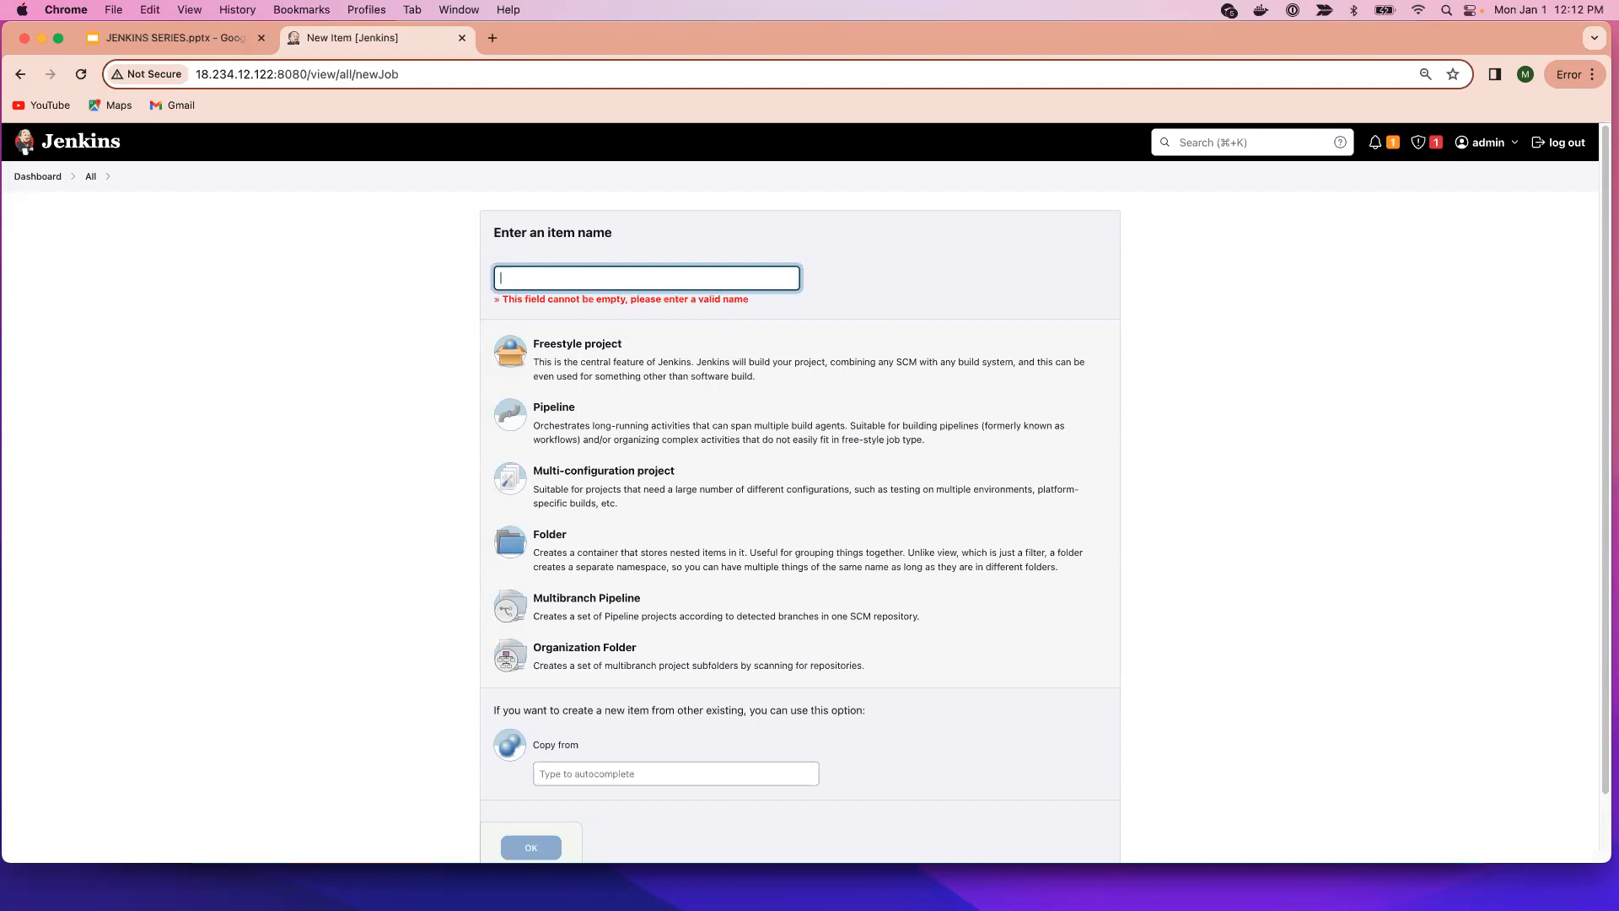
type("devops")
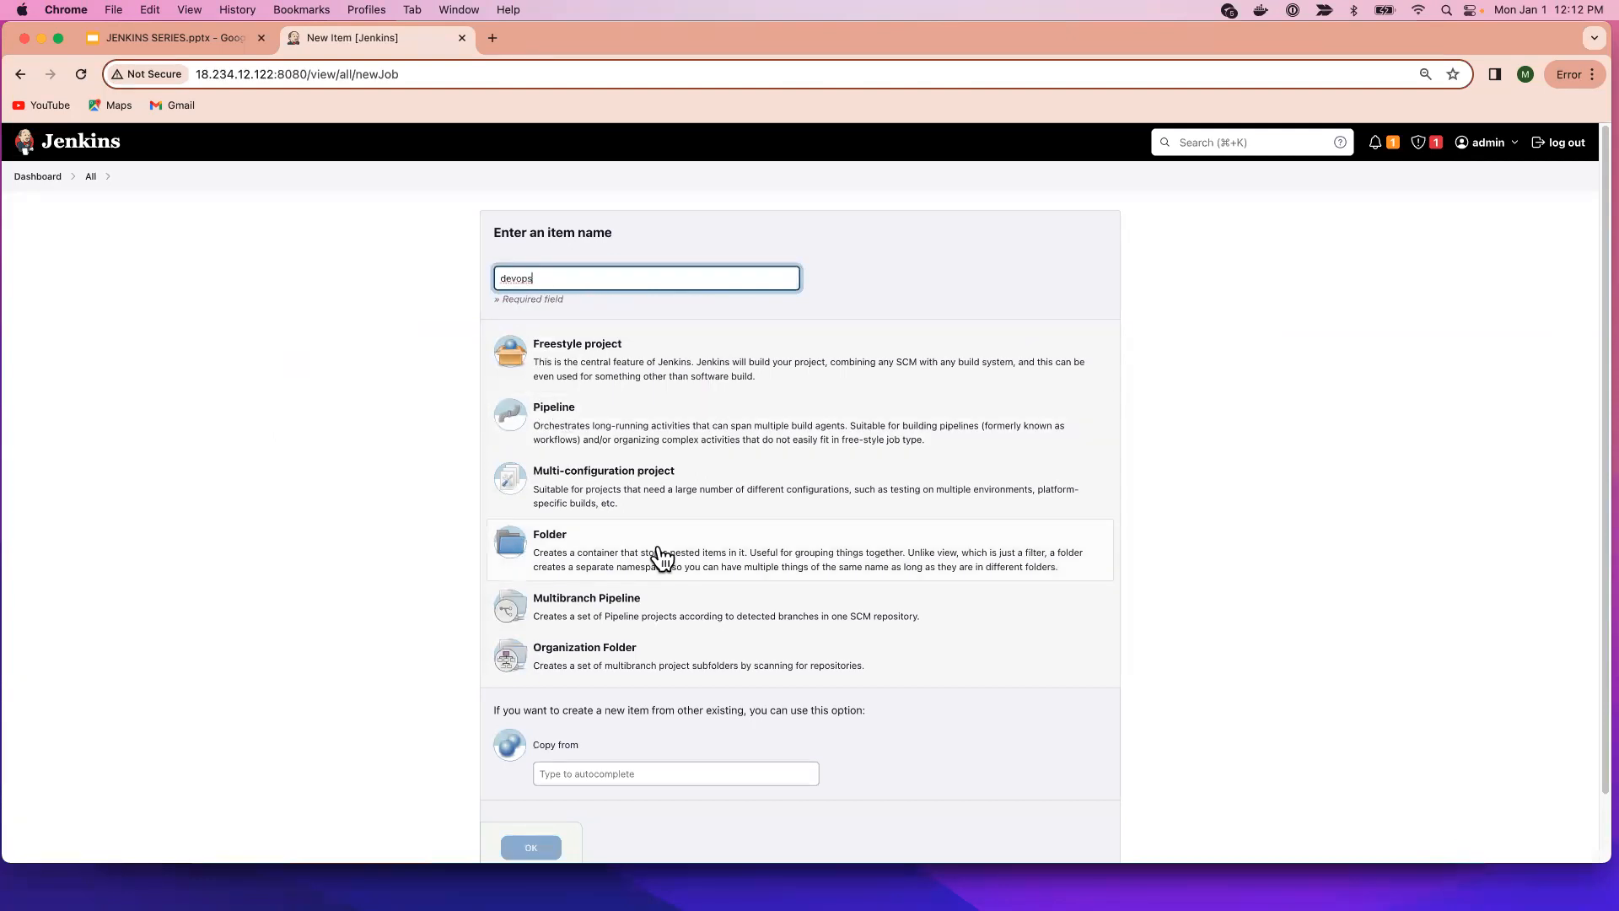
left_click(620, 554)
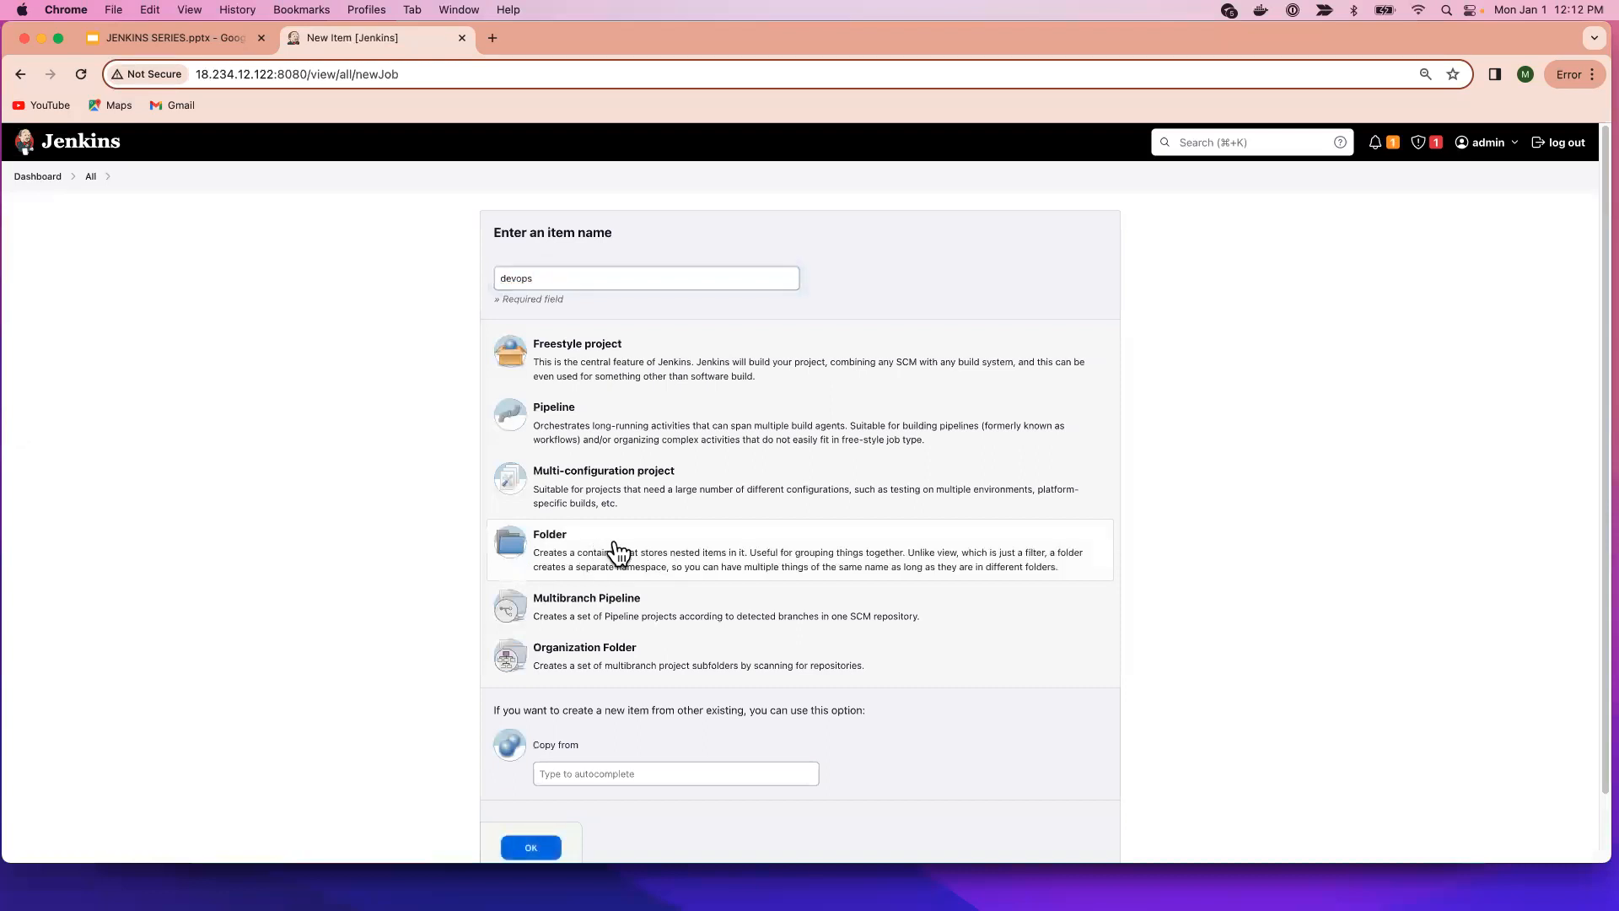
left_click(531, 847)
Set the folder's display name to 'devops', then apply and save.
left_click(377, 287)
type("devo")
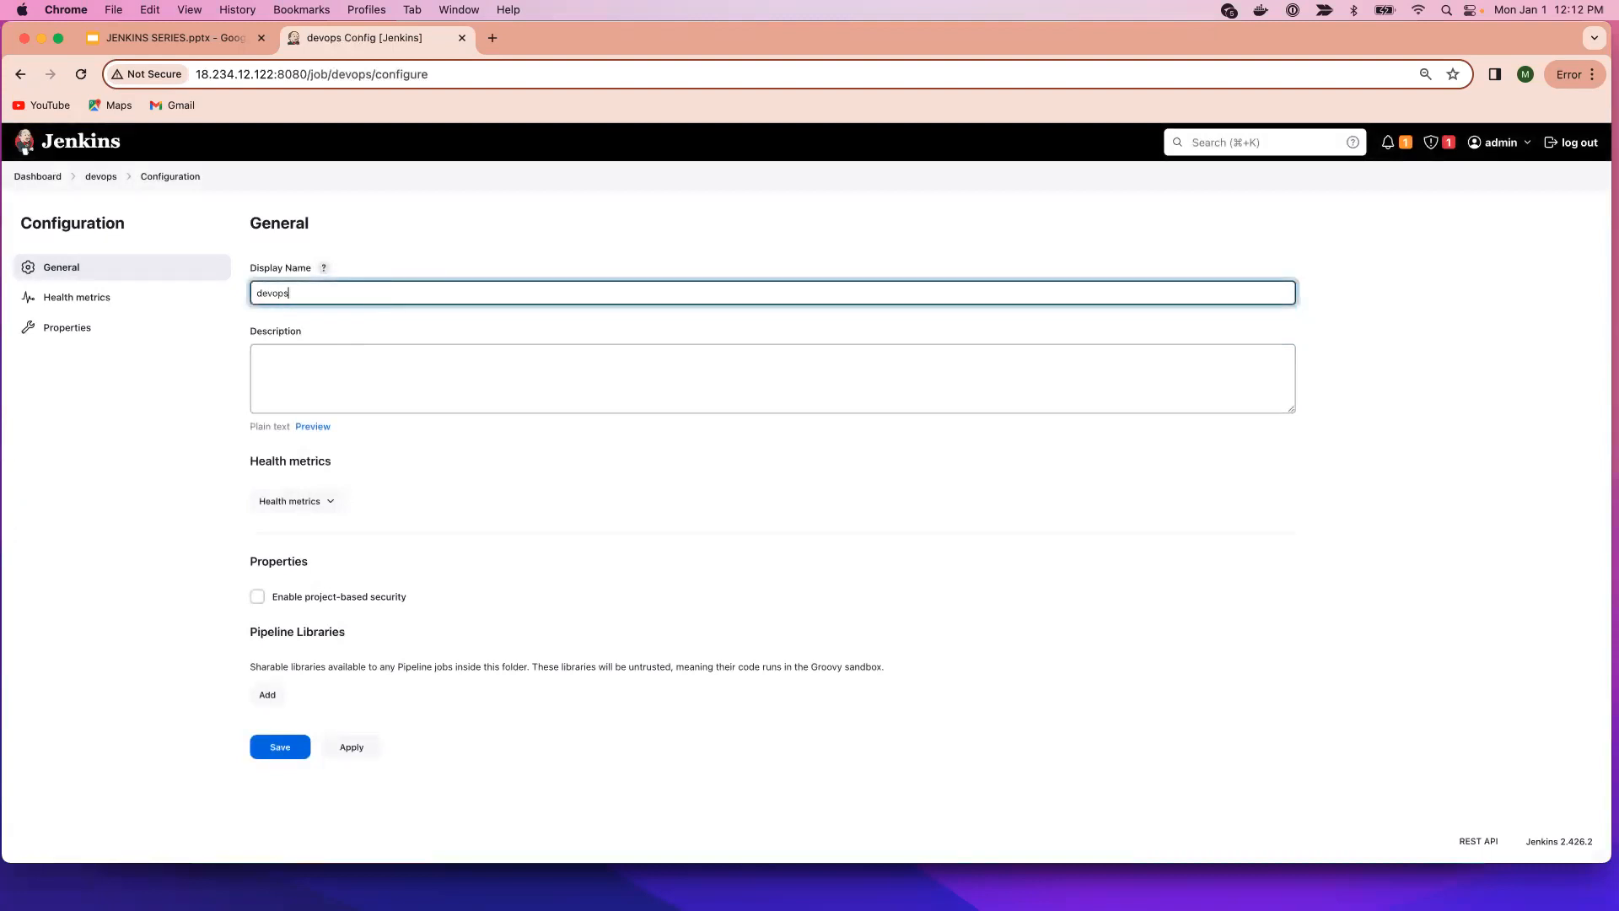
type("ps")
left_click(355, 749)
left_click(287, 751)
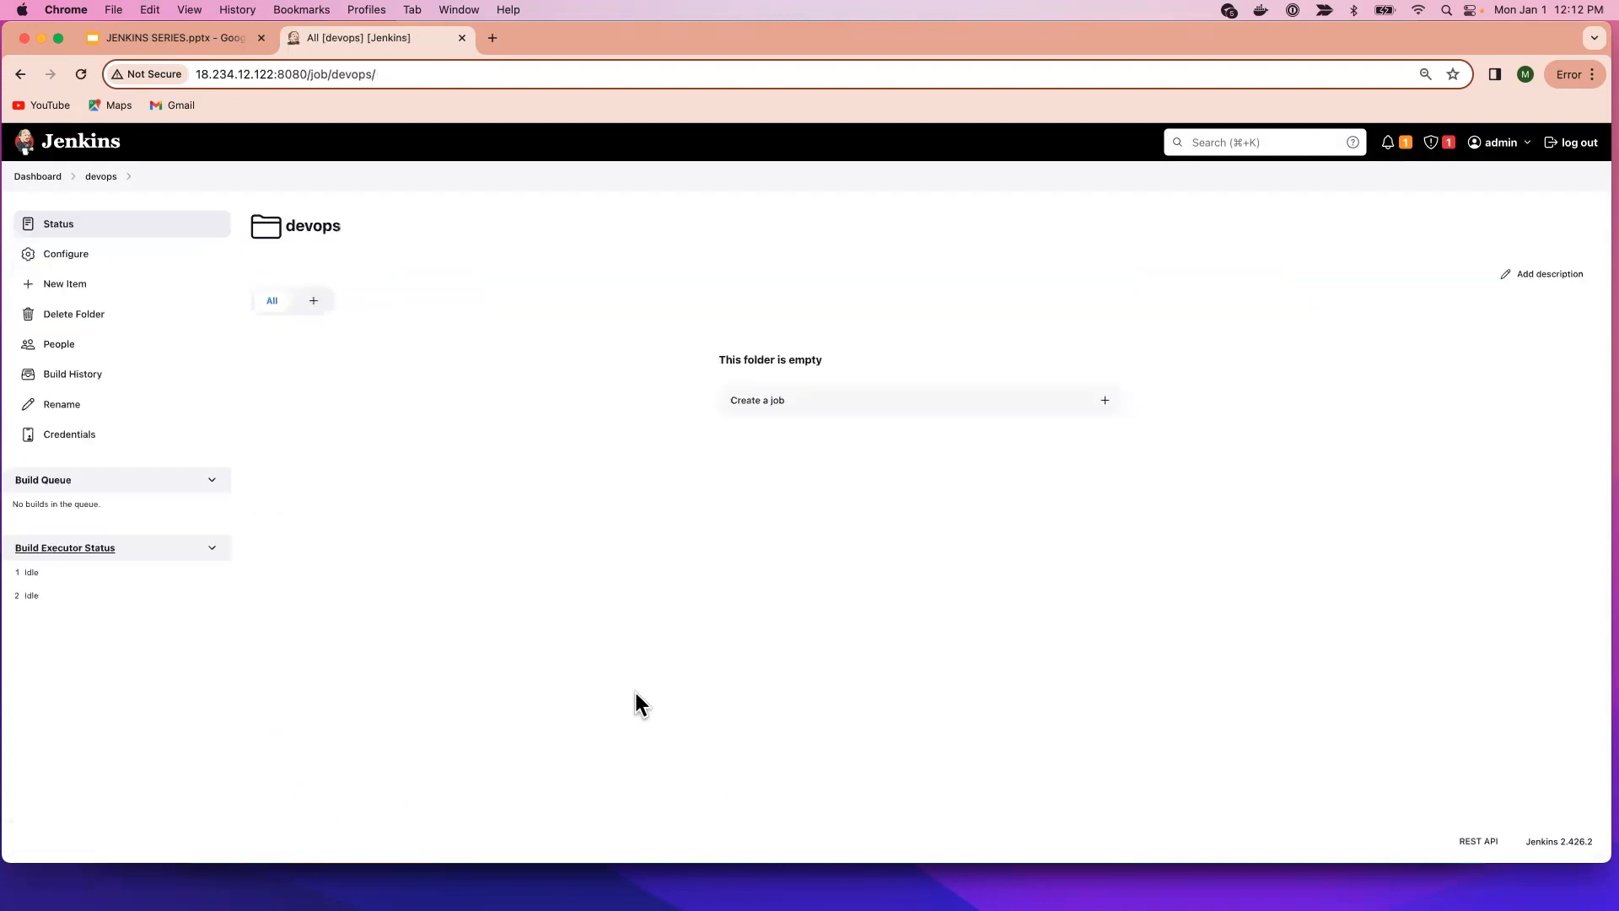
Inside the devops folder, create a Pipeline job named 'build'.
left_click(37, 177)
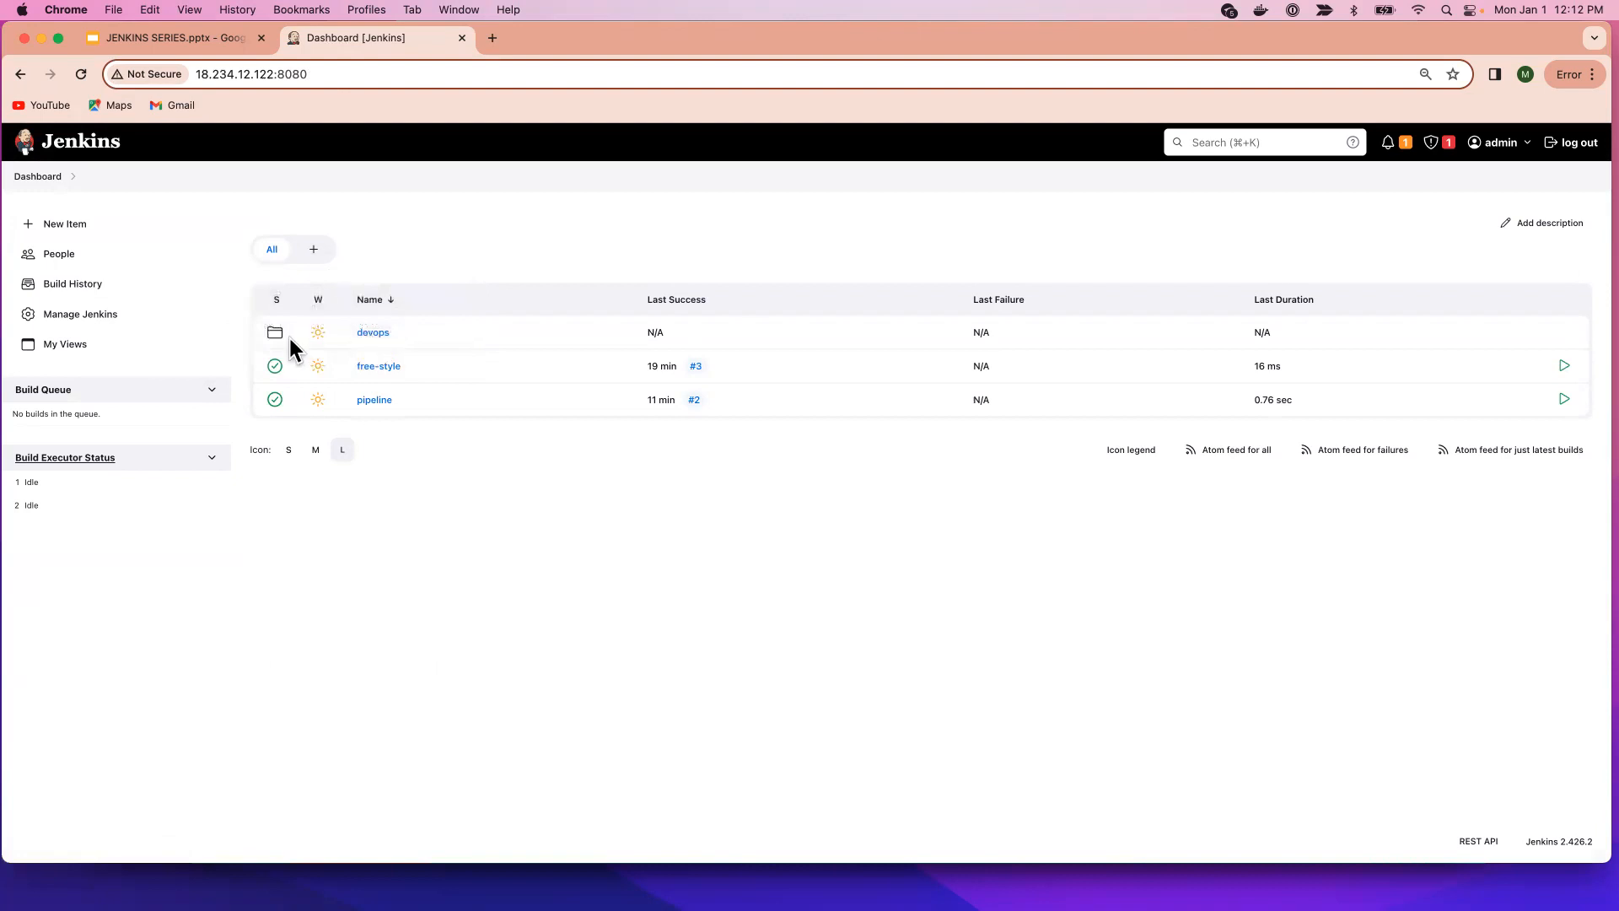
left_click(374, 336)
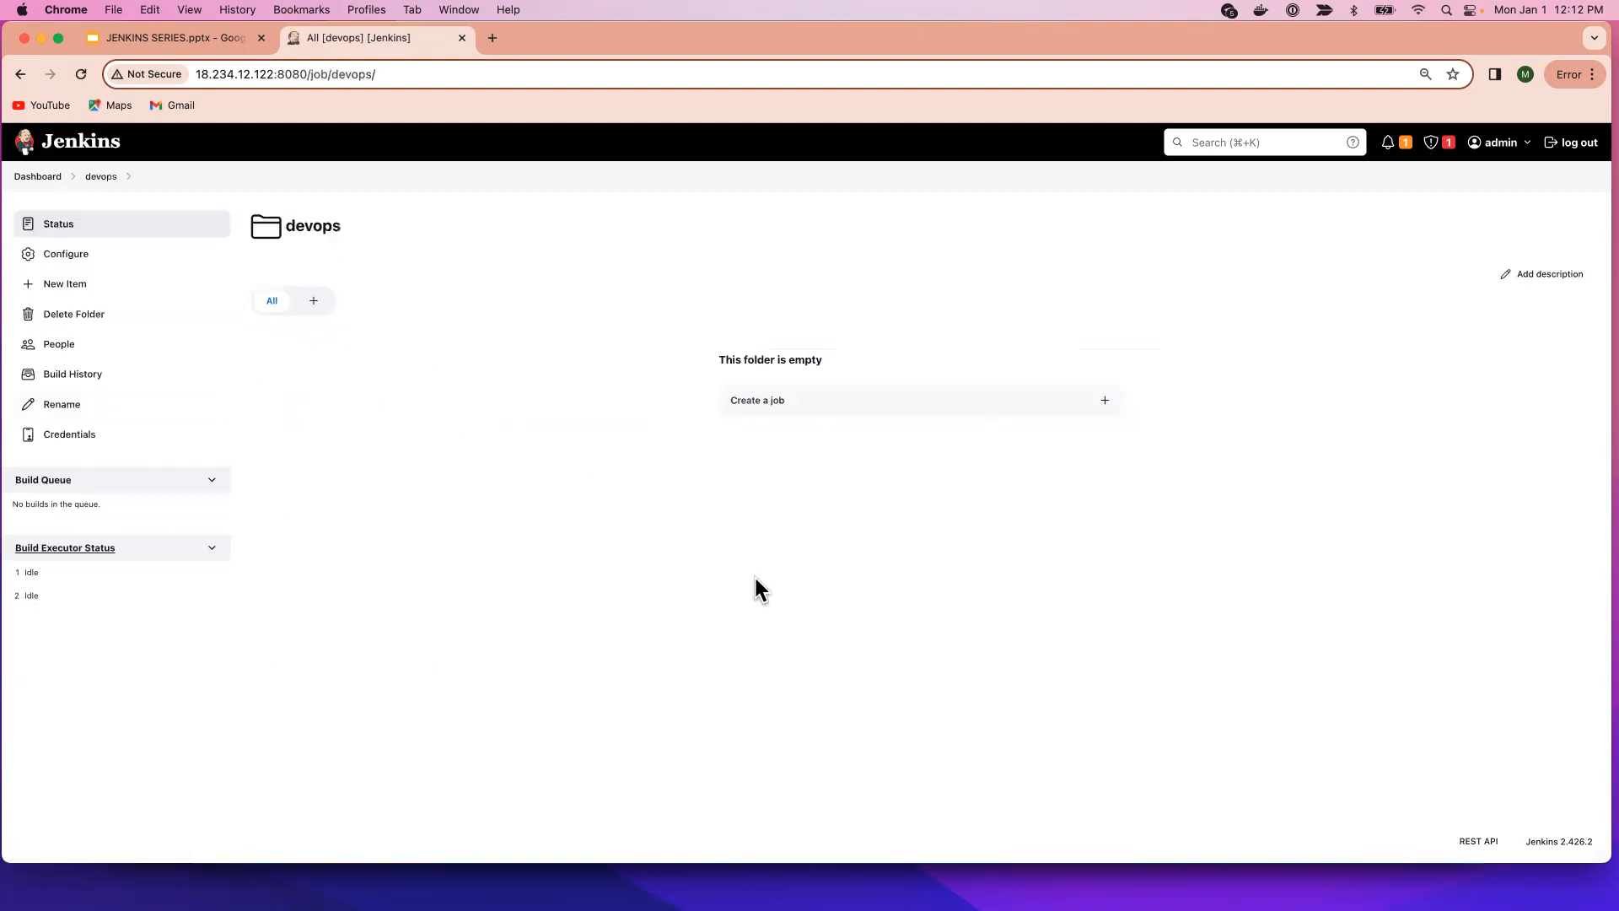
left_click(74, 285)
left_click(593, 268)
type("build")
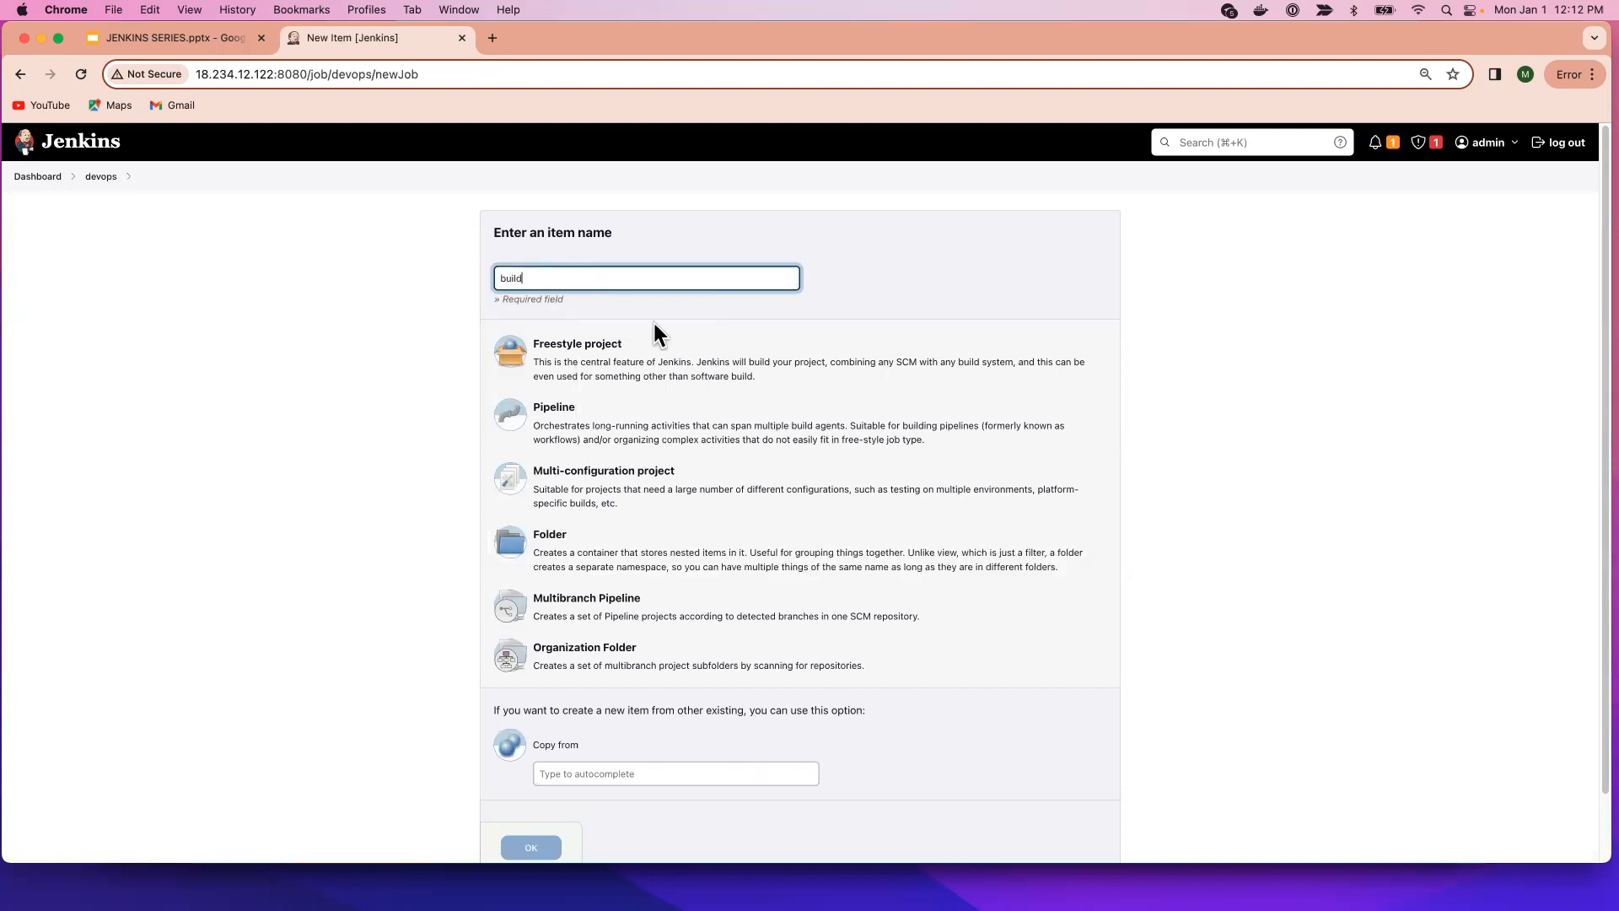
left_click(596, 428)
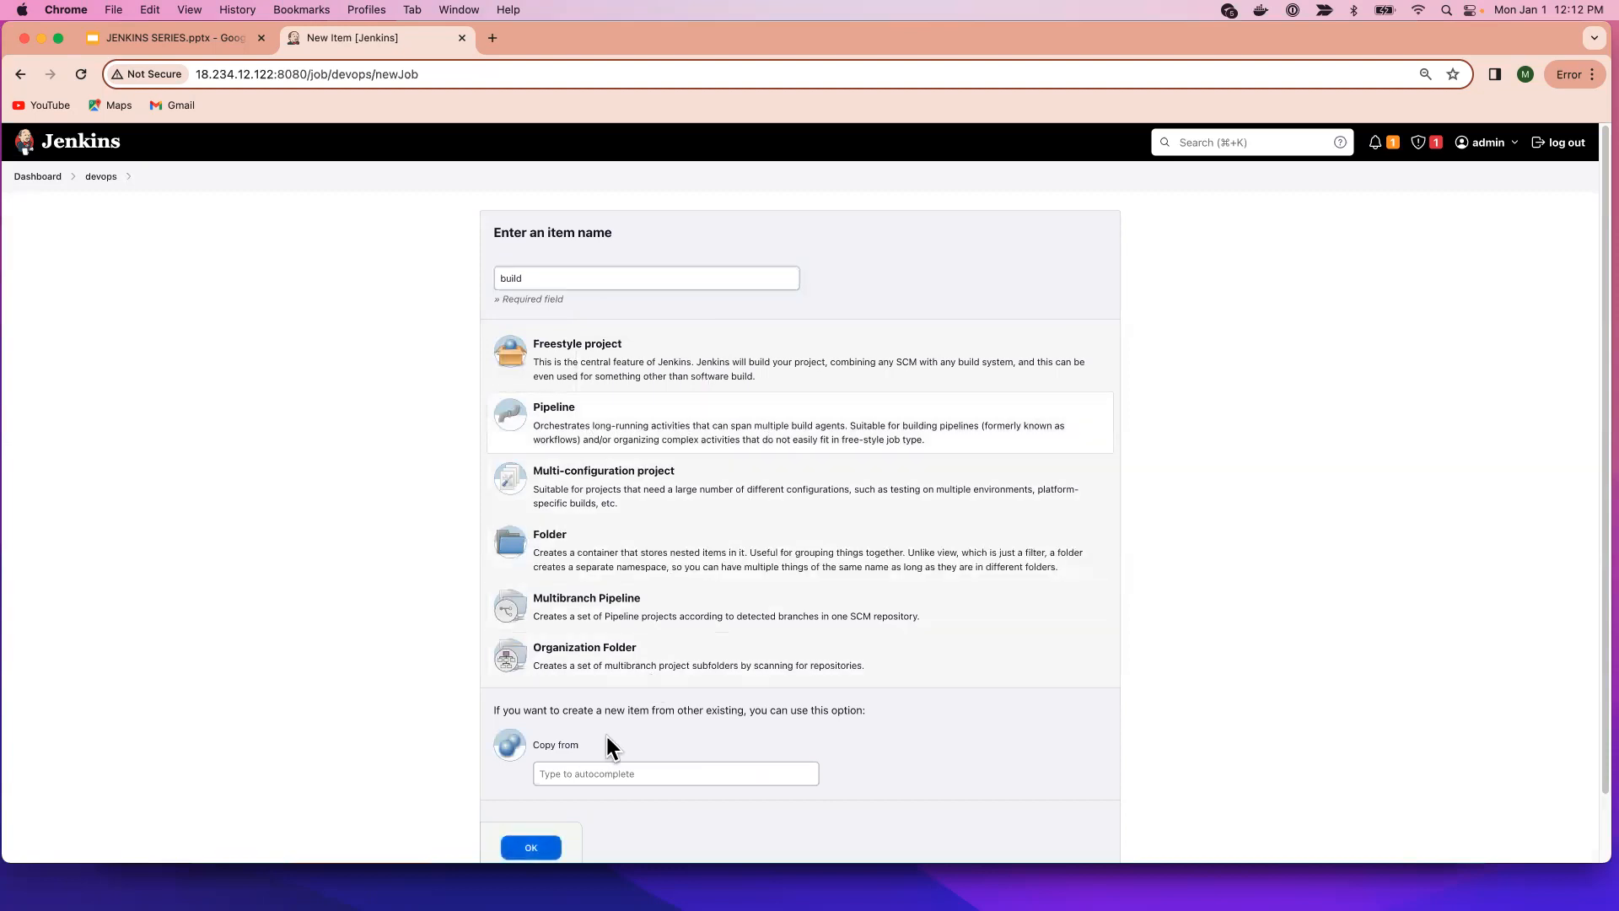
left_click(531, 848)
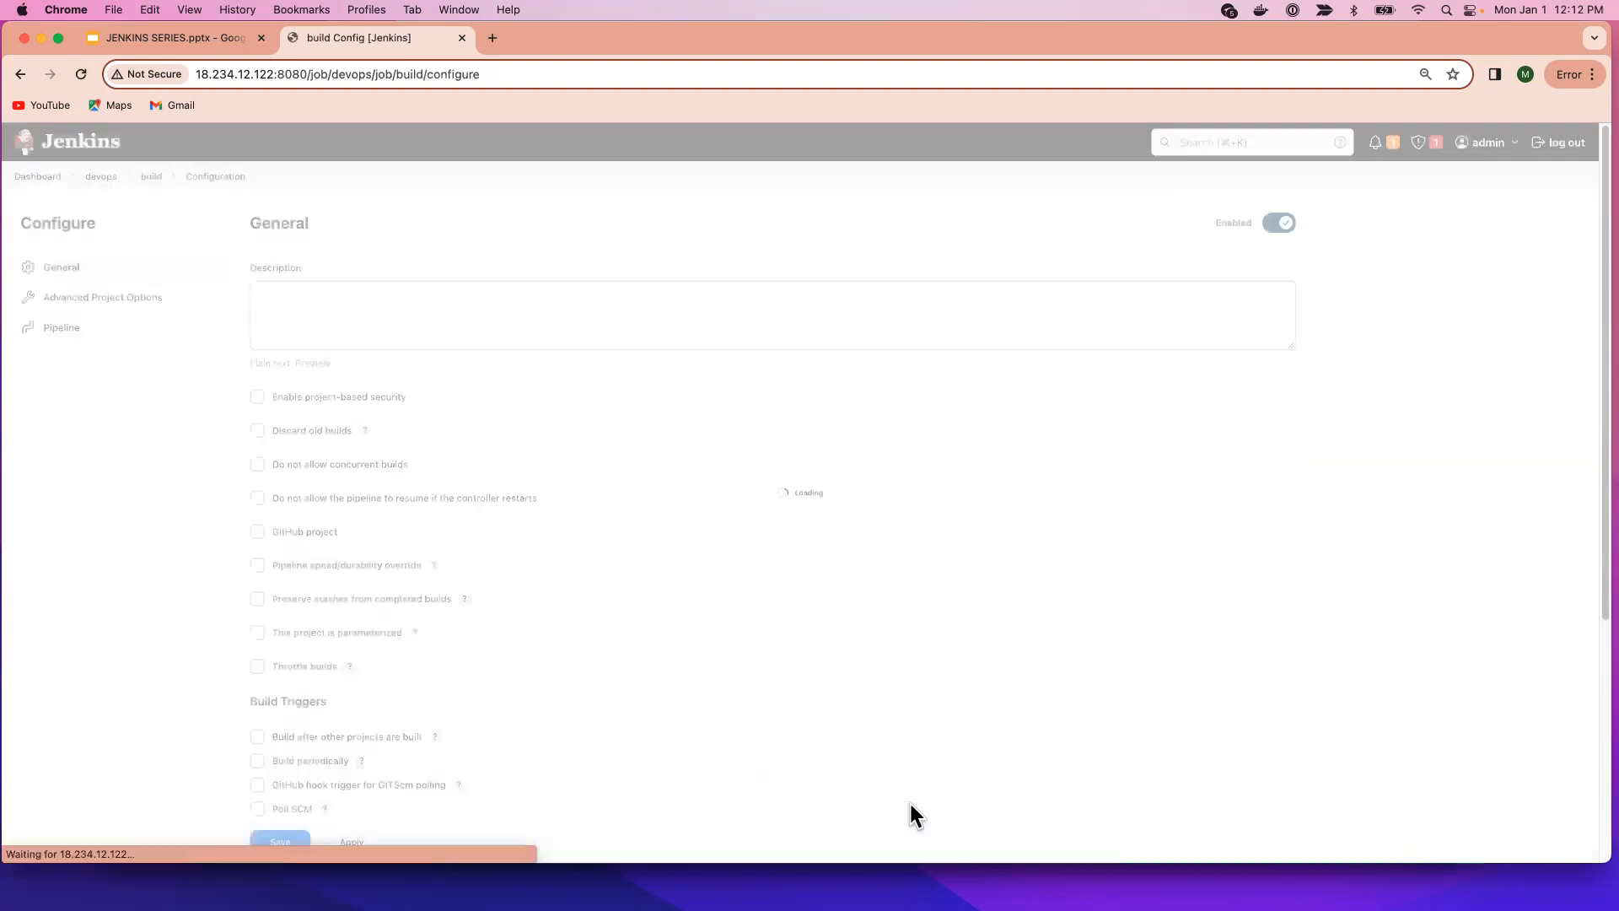
Use the Hello World sample pipeline script for build, then apply and save.
scroll(711, 727, "down", 10)
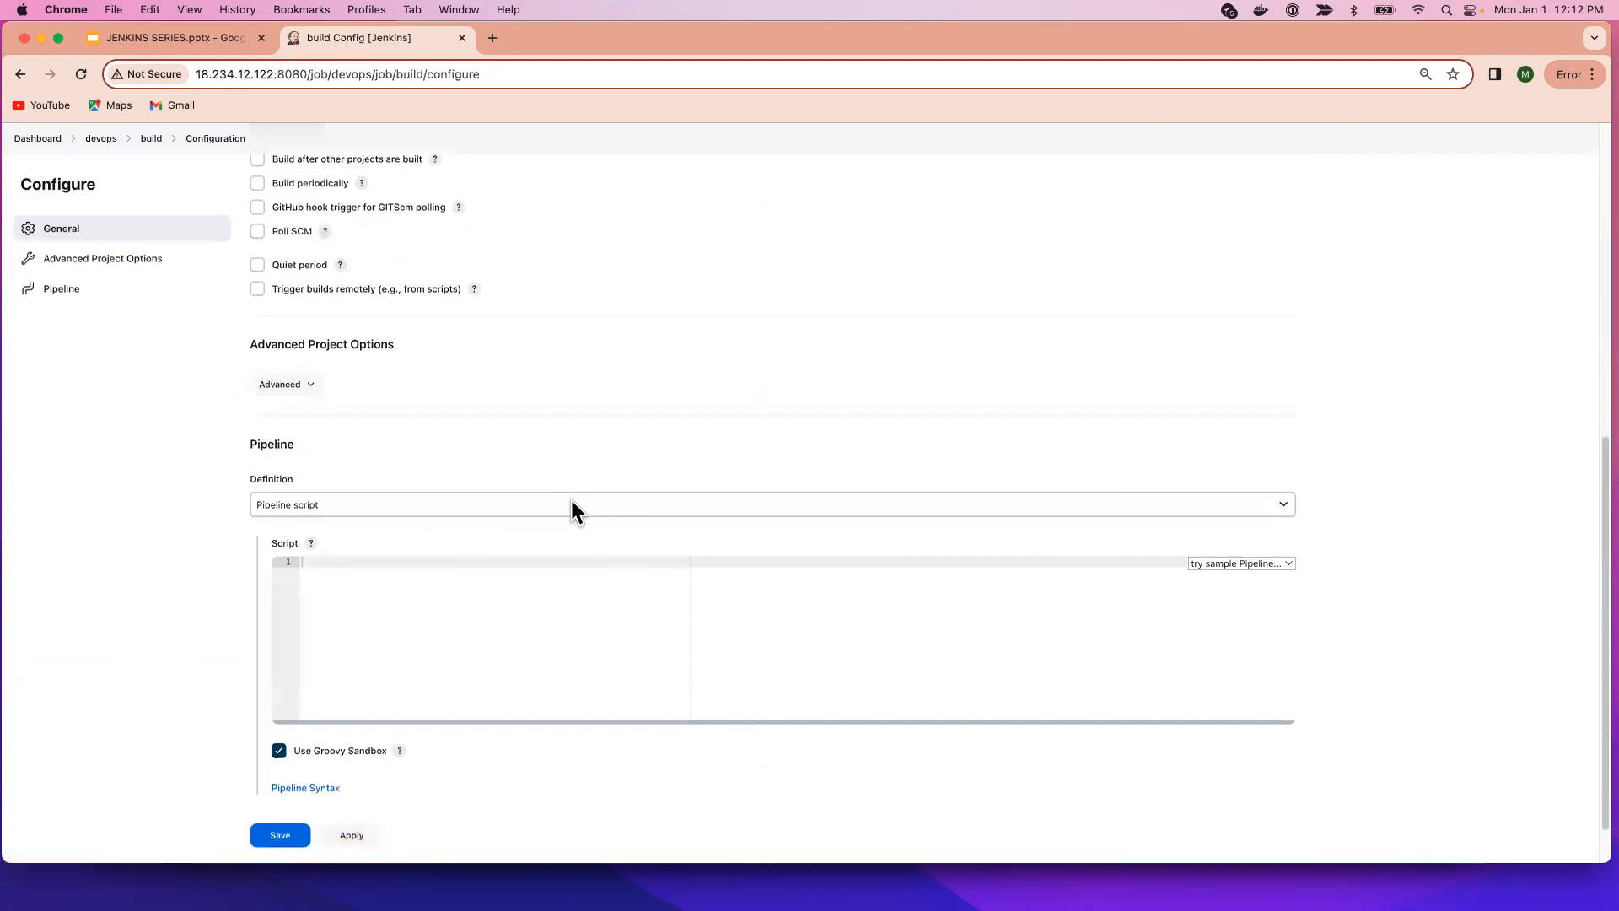
left_click(1222, 562)
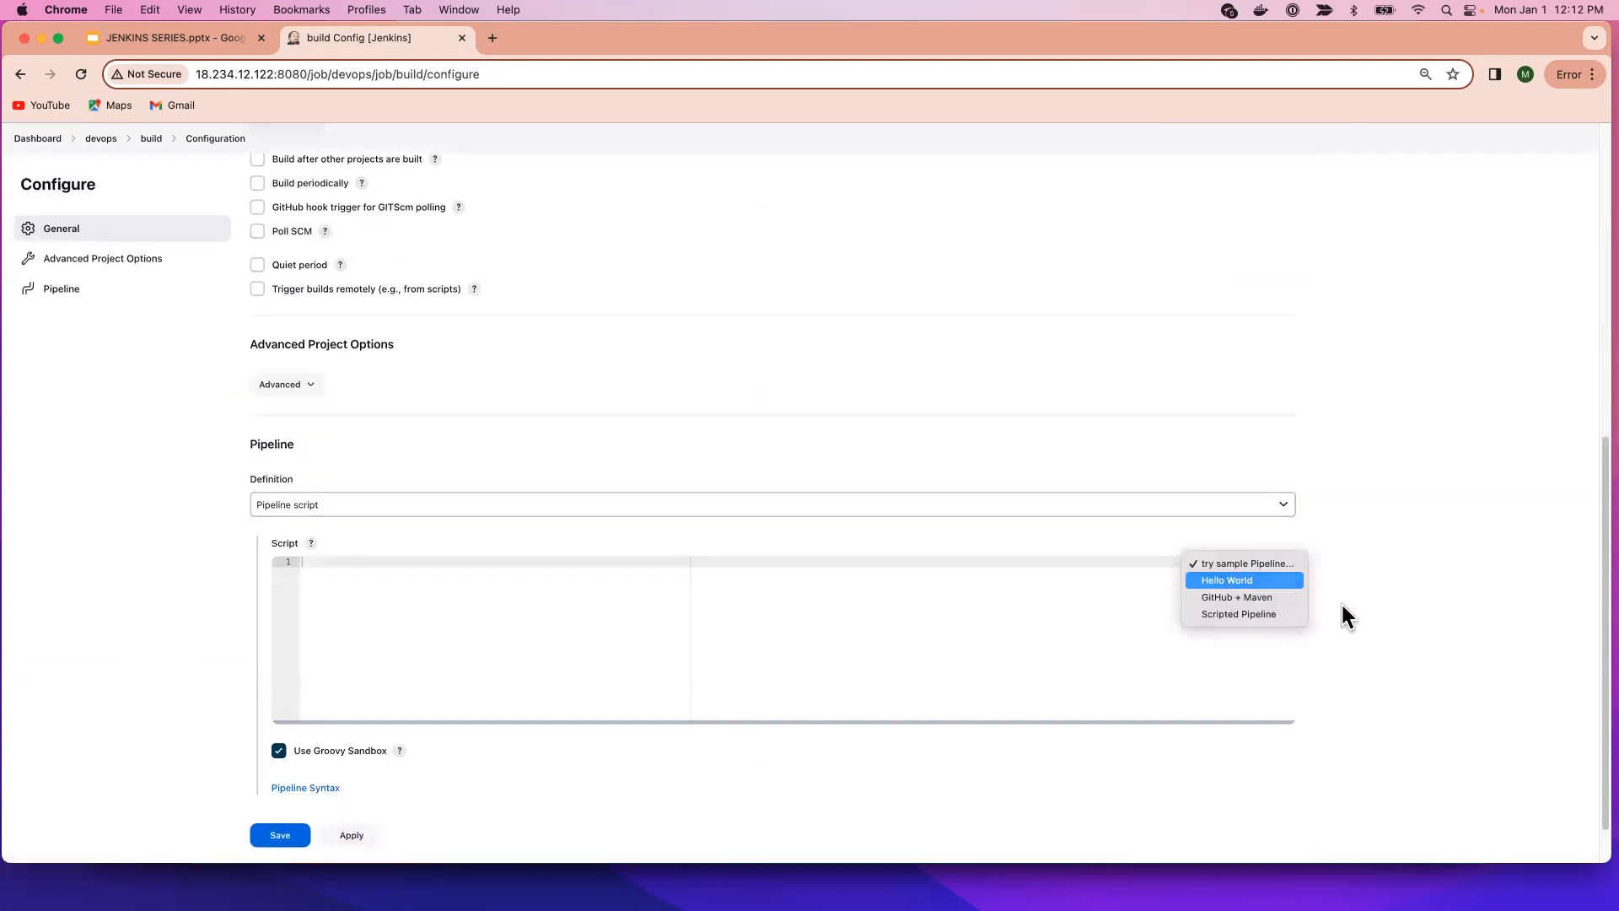
key("Return")
scroll(585, 795, "down", 1)
left_click(358, 777)
left_click(287, 780)
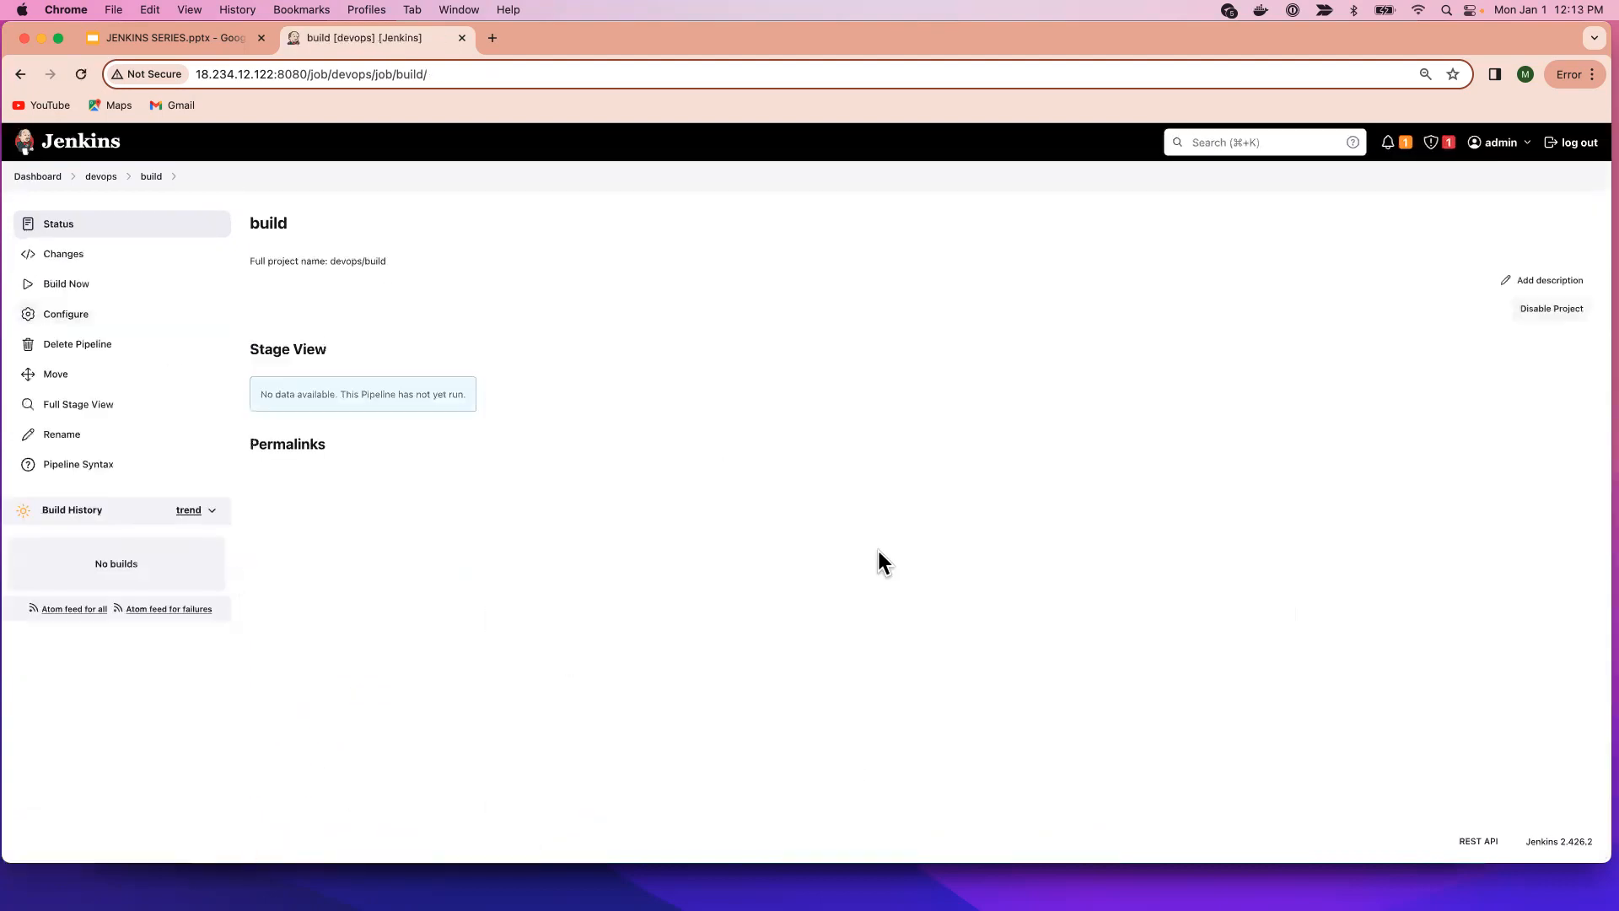
Run devops » build once with Build Now, then start another new item in devops.
left_click(33, 178)
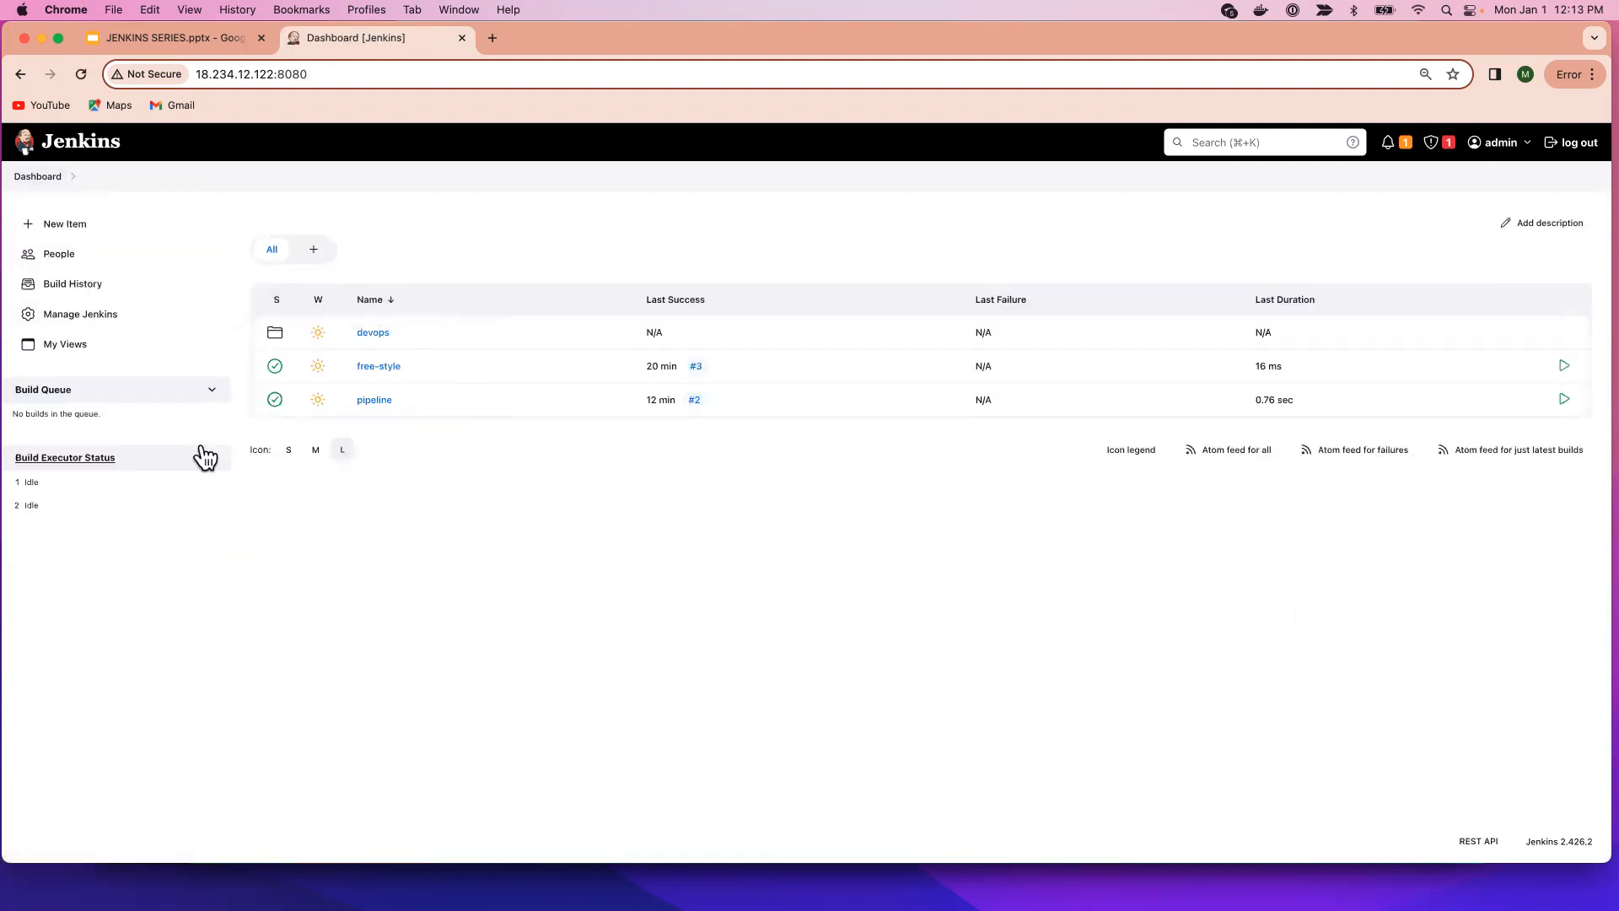
left_click(371, 334)
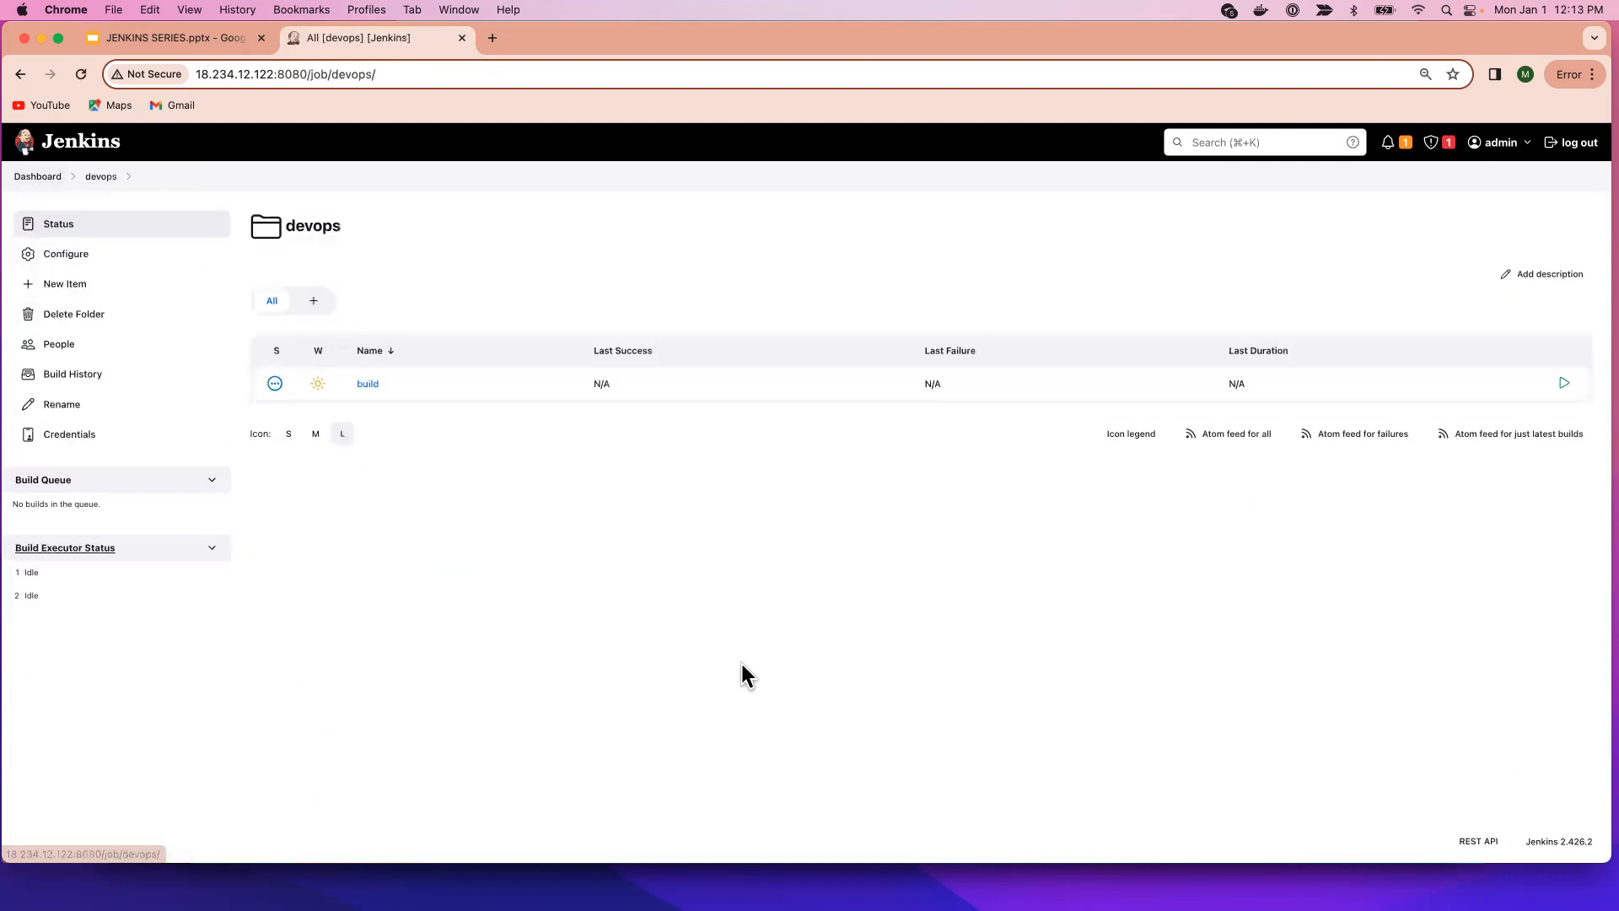
left_click(371, 386)
left_click(65, 285)
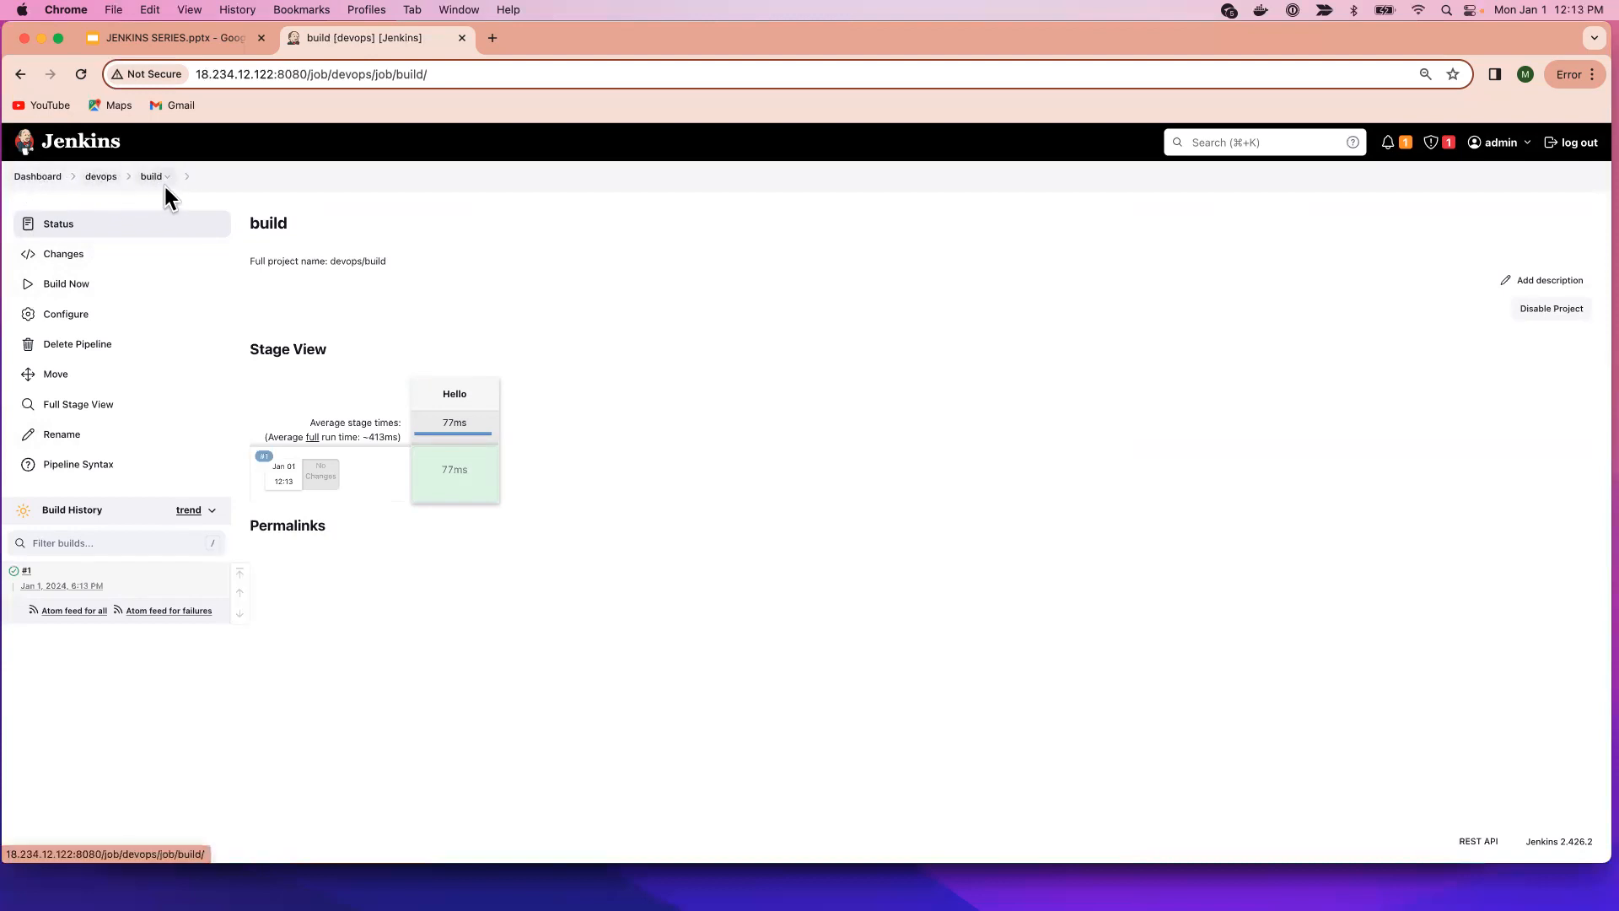
left_click(102, 179)
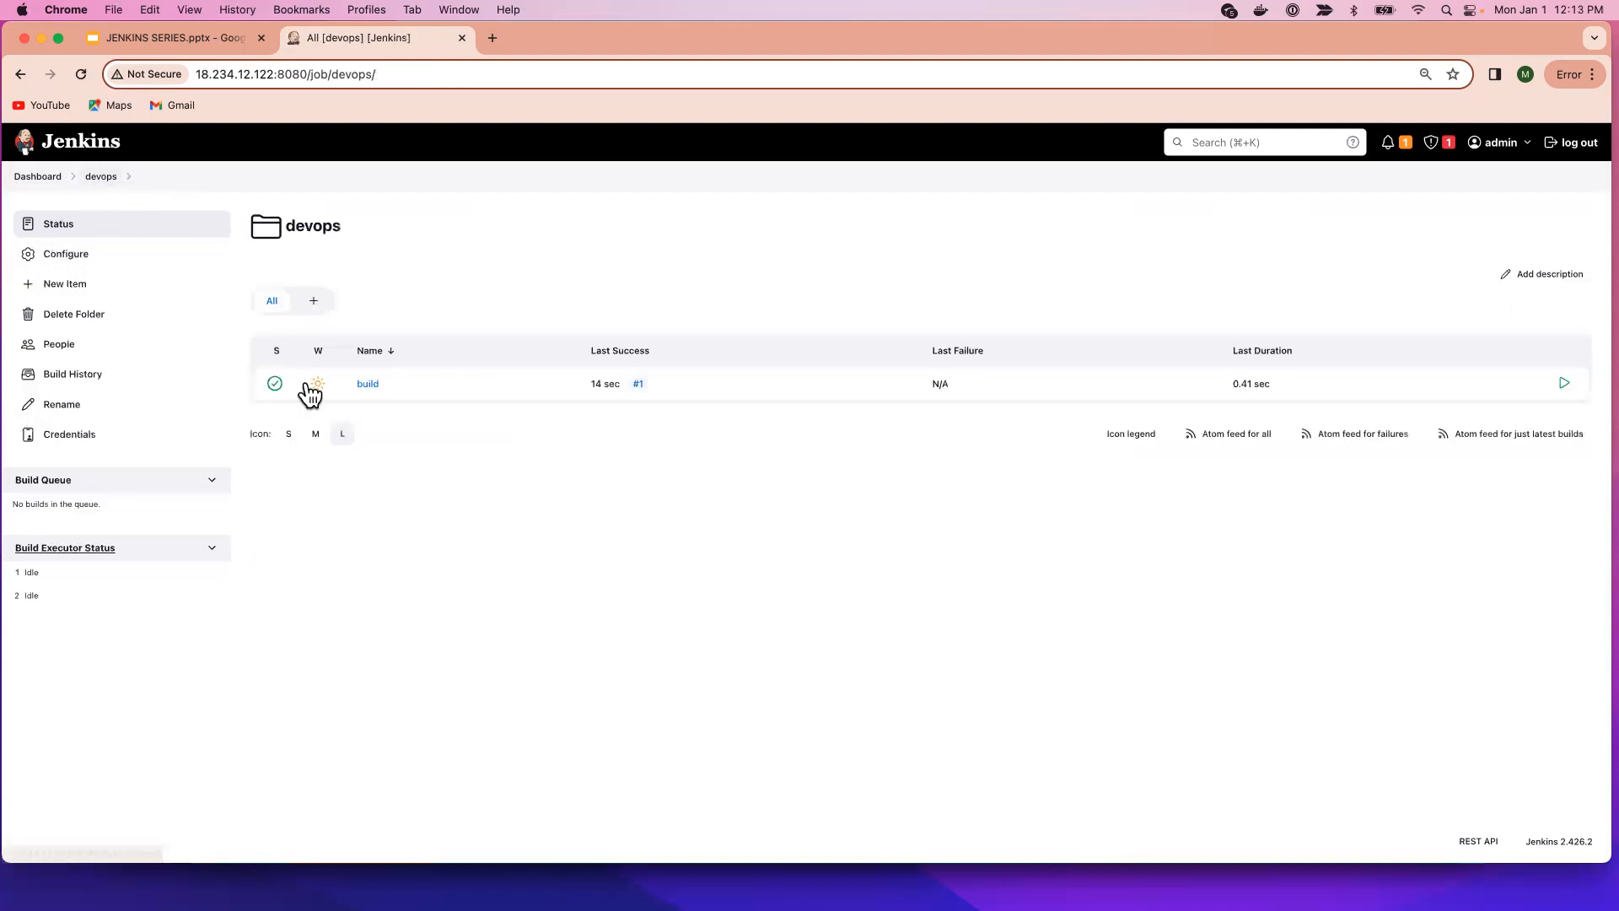
left_click(92, 282)
Create a Pipeline job named 'test' in devops.
left_click(523, 278)
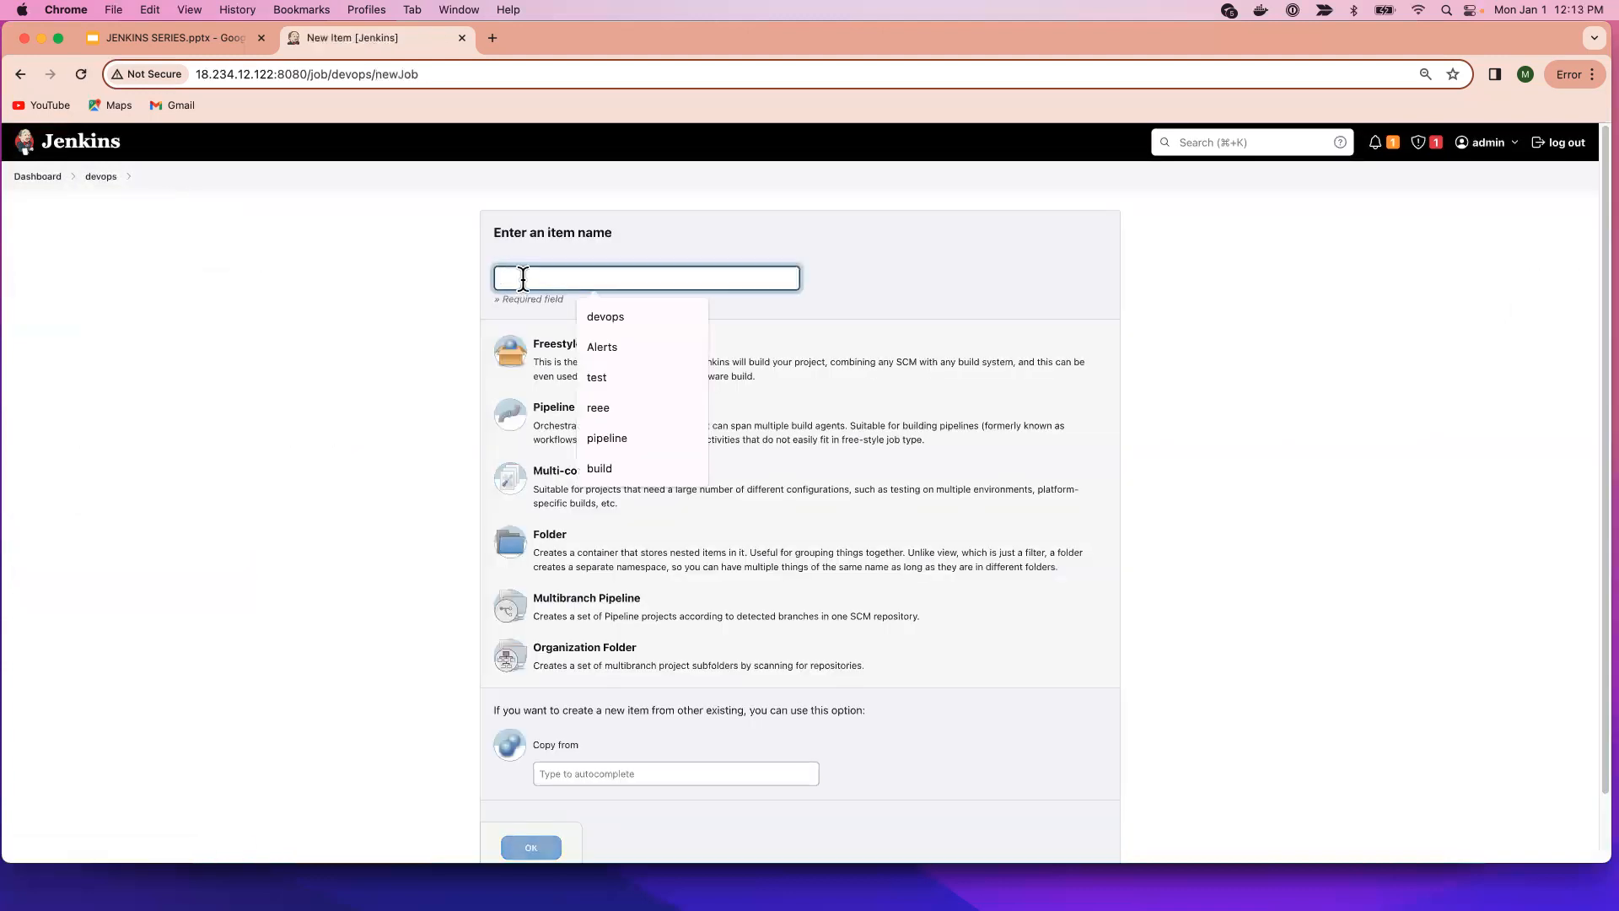
type("test")
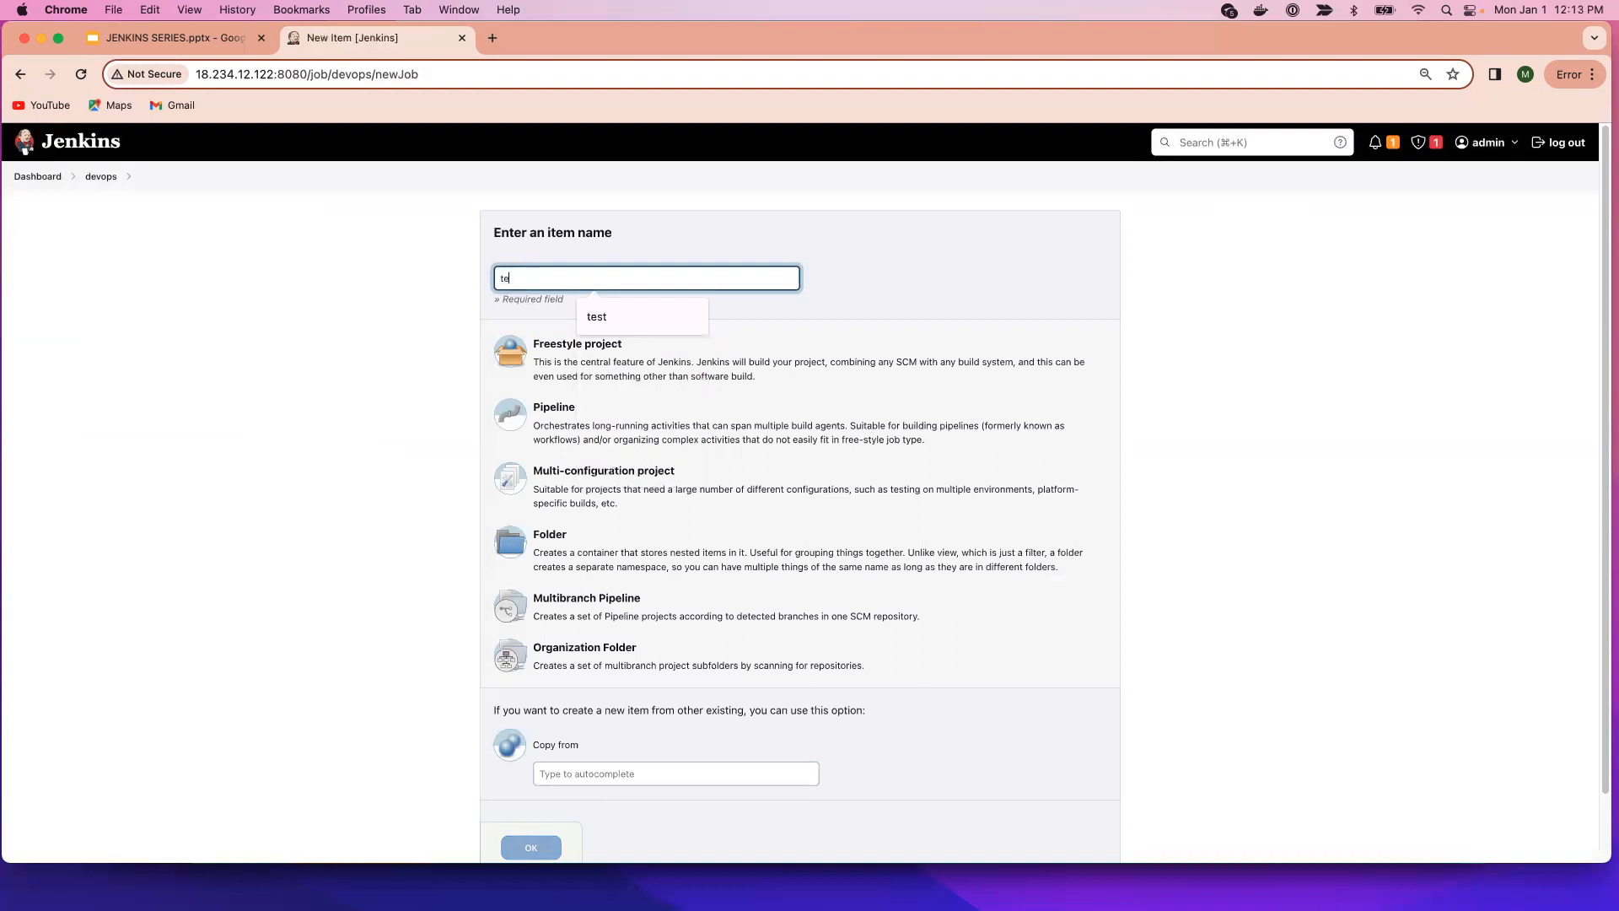
left_click(614, 435)
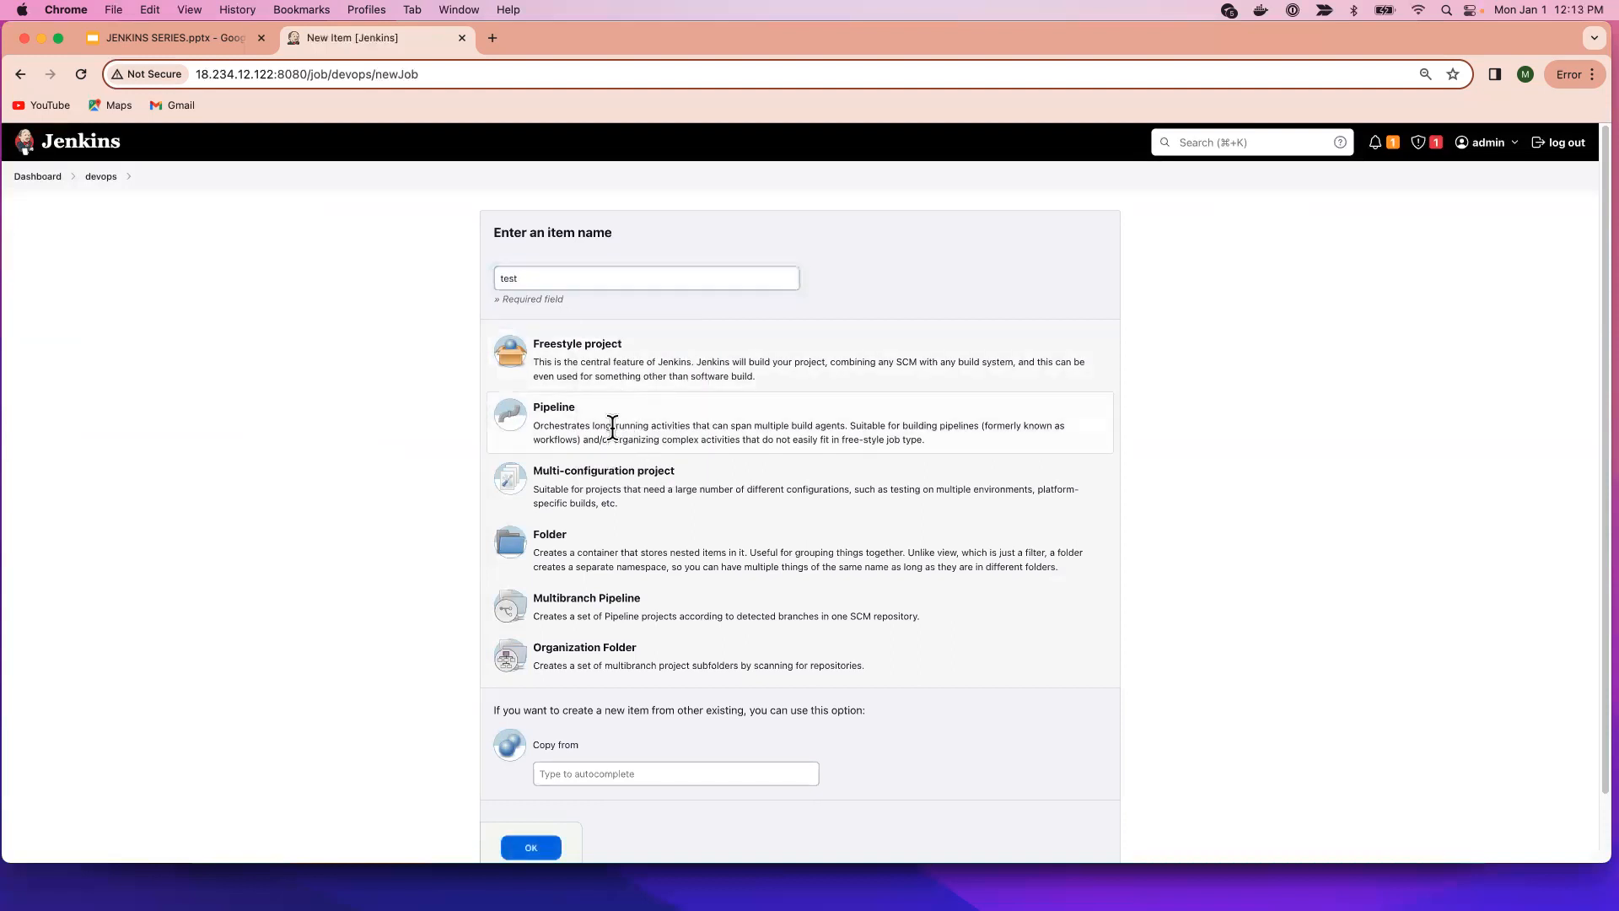
left_click(531, 847)
Give the test pipeline the Hello World sample script and save it.
scroll(630, 659, "down", 10)
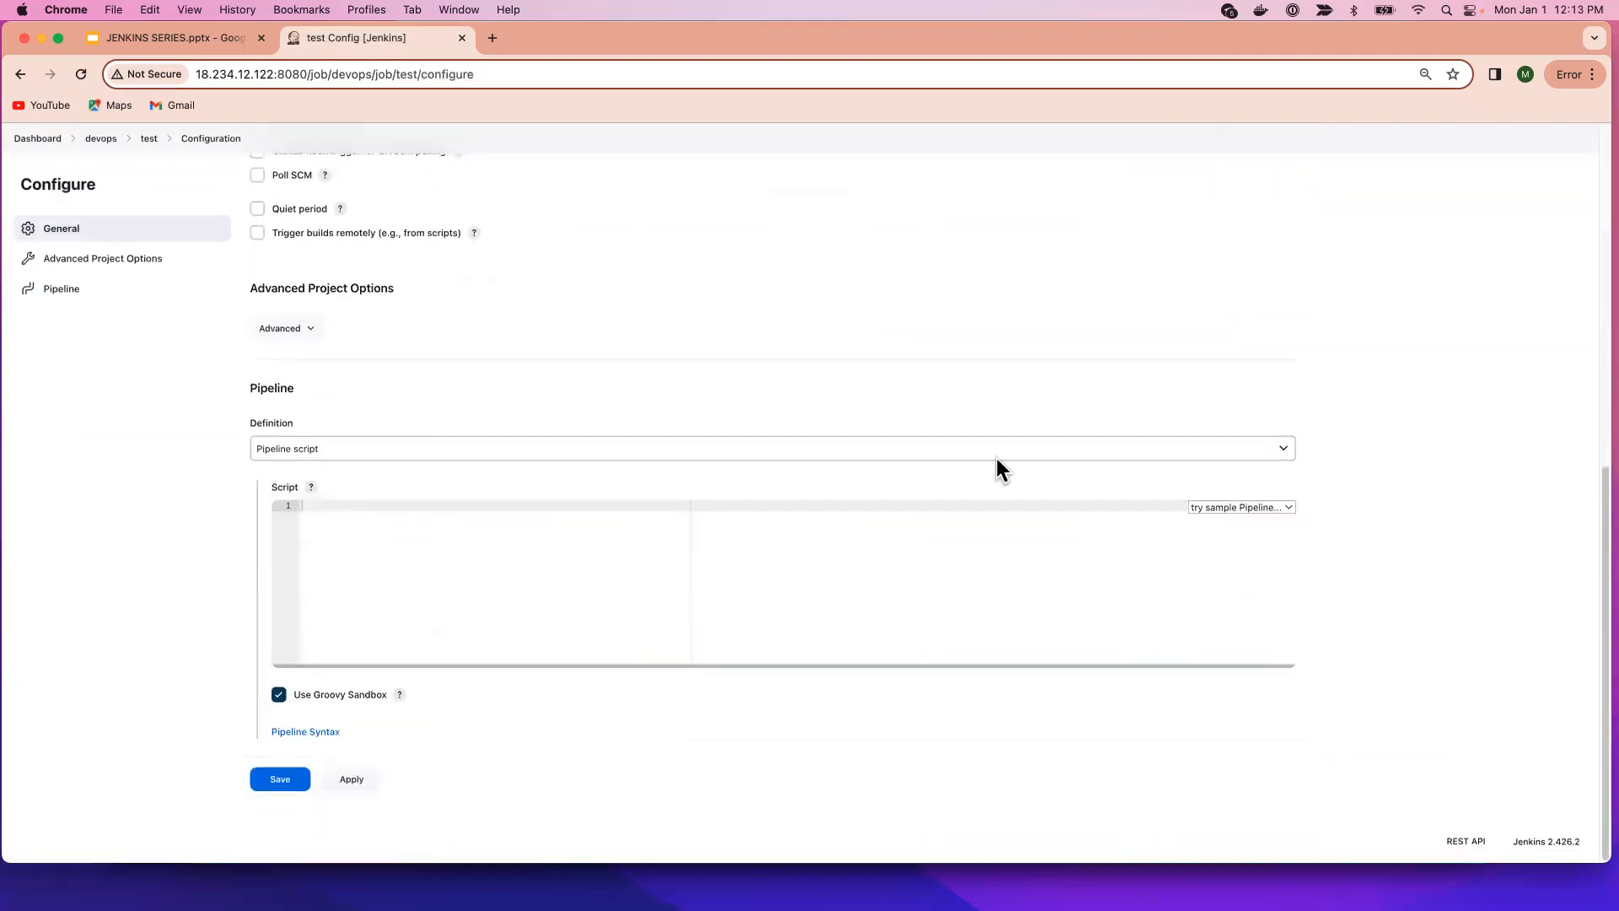
left_click(1242, 506)
left_click(1231, 526)
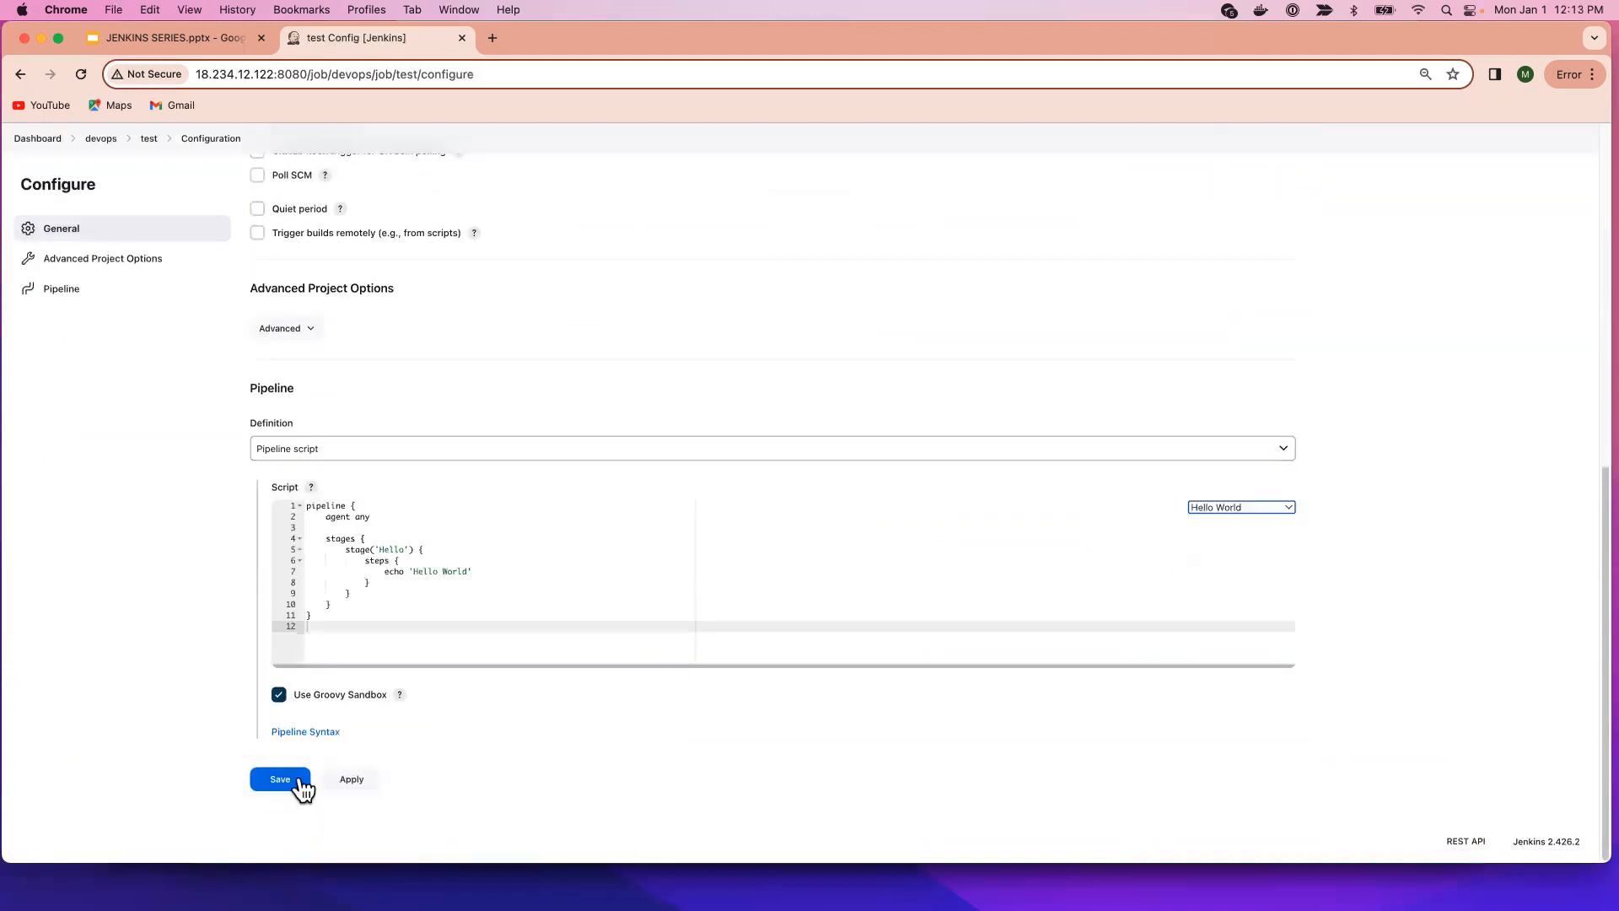
left_click(292, 778)
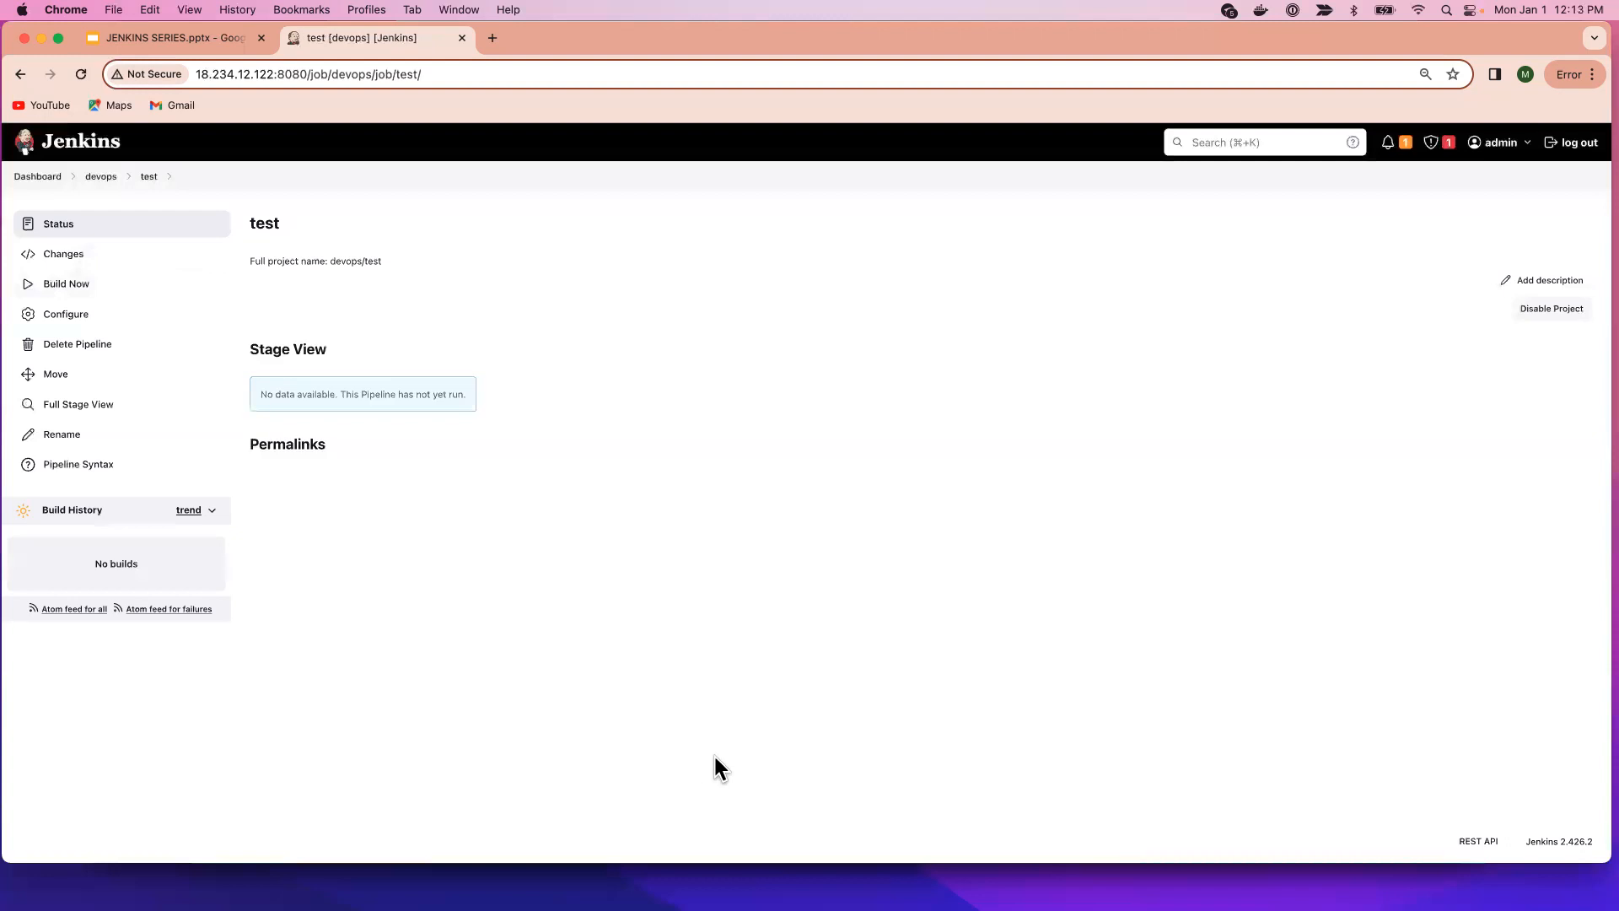
Run the test pipeline's first build, then return to the main Dashboard.
left_click(100, 284)
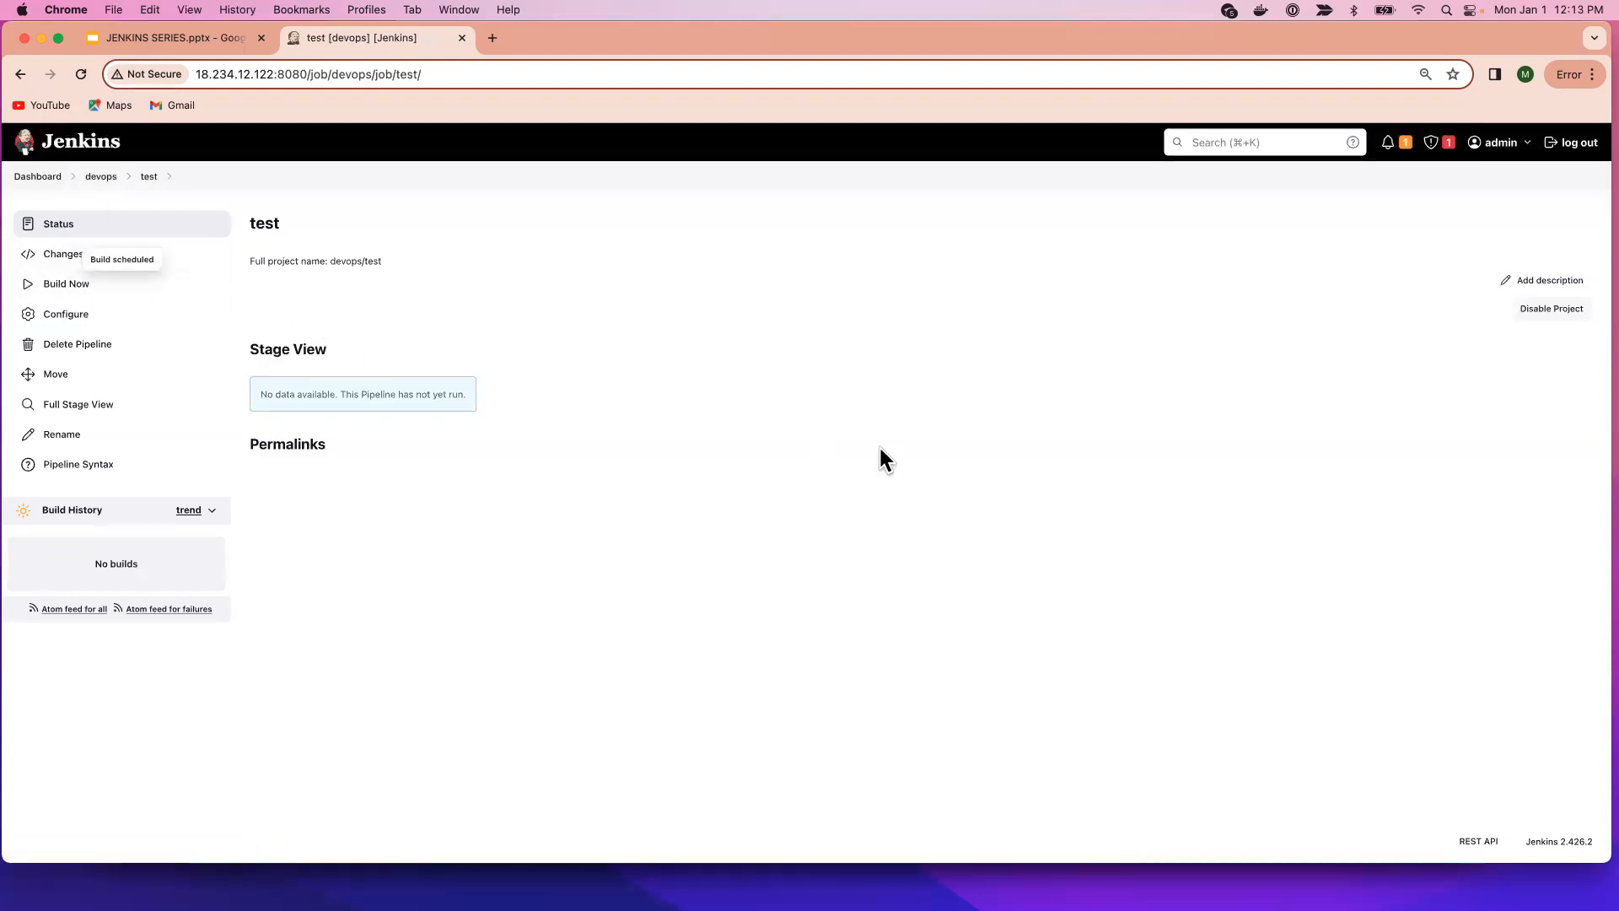
left_click(101, 177)
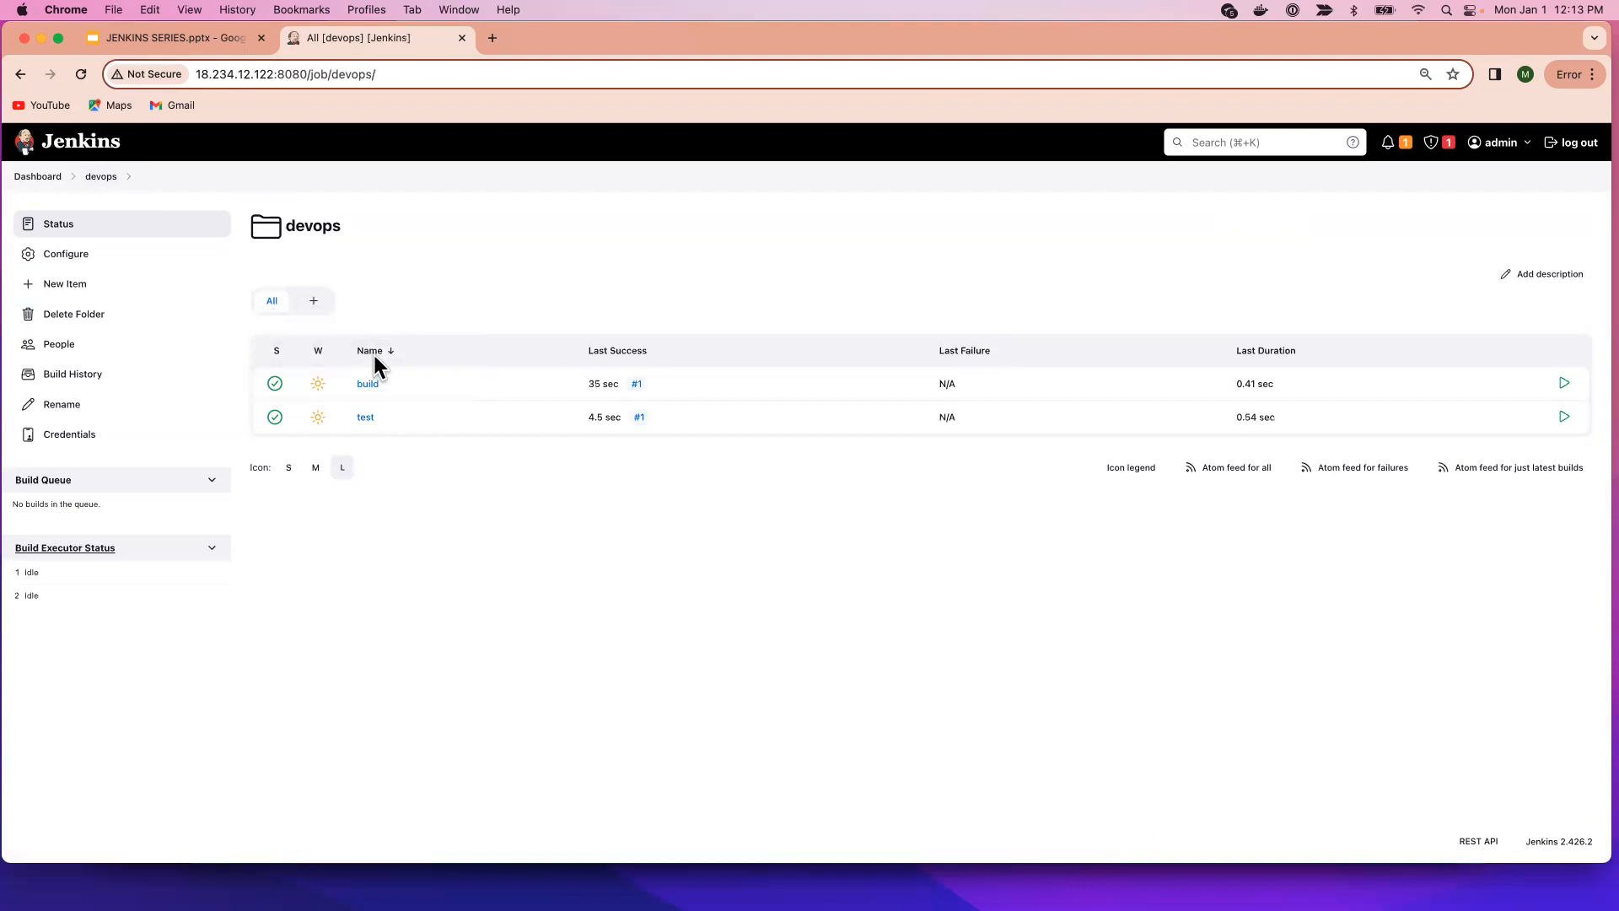
left_click(36, 177)
Create a top-level Pipeline job named 'development', then go back to the Dashboard.
left_click(76, 224)
left_click(533, 281)
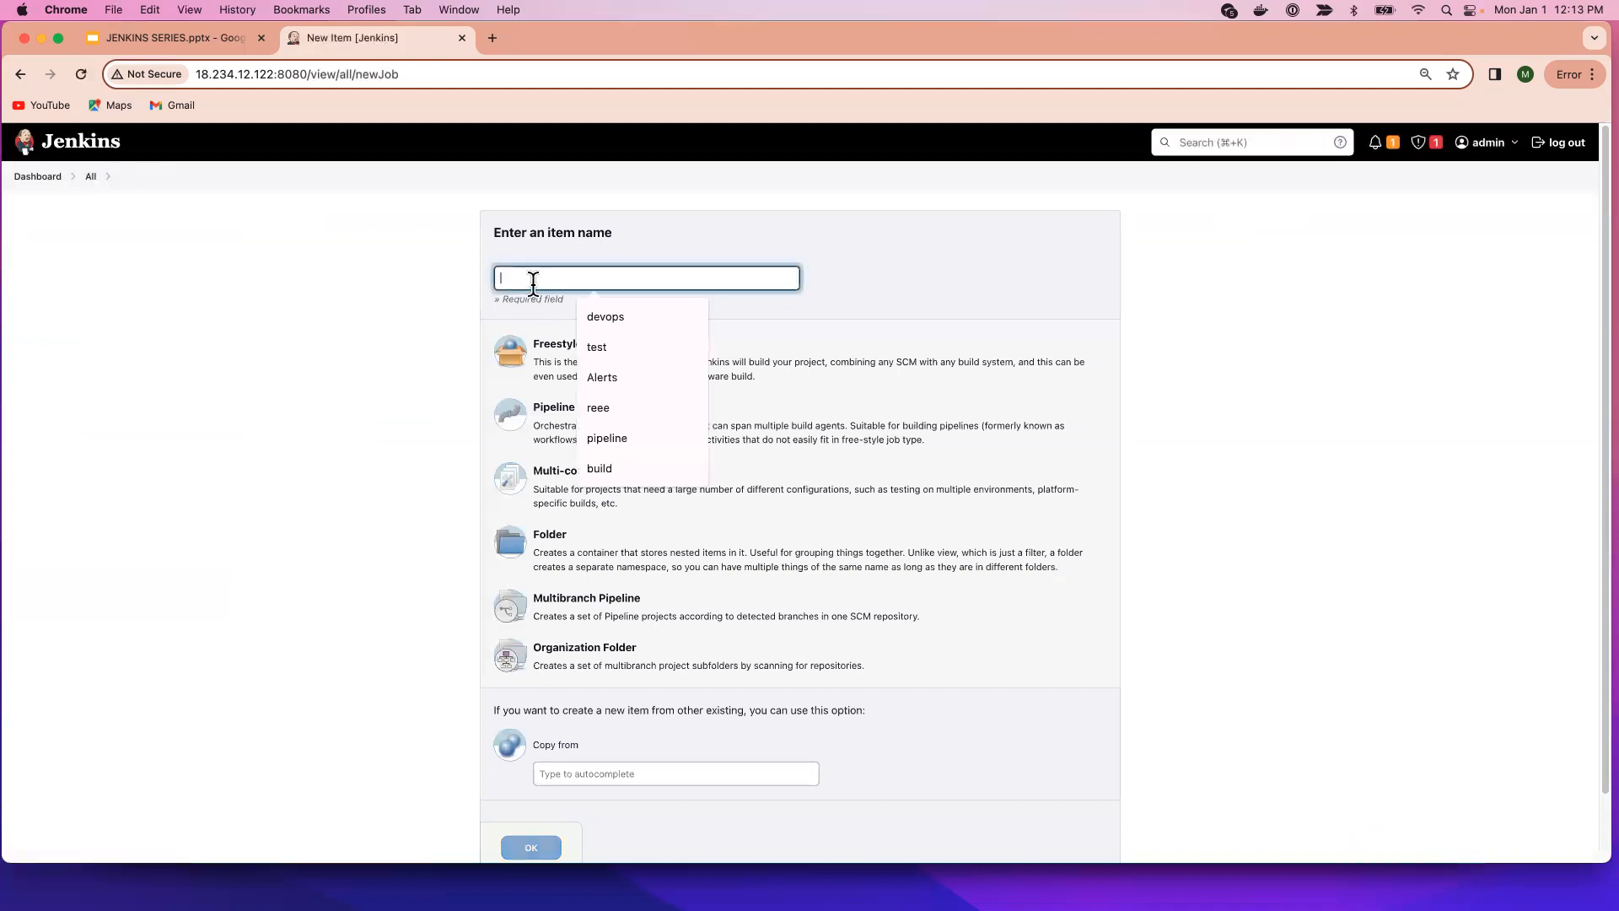
type("develop")
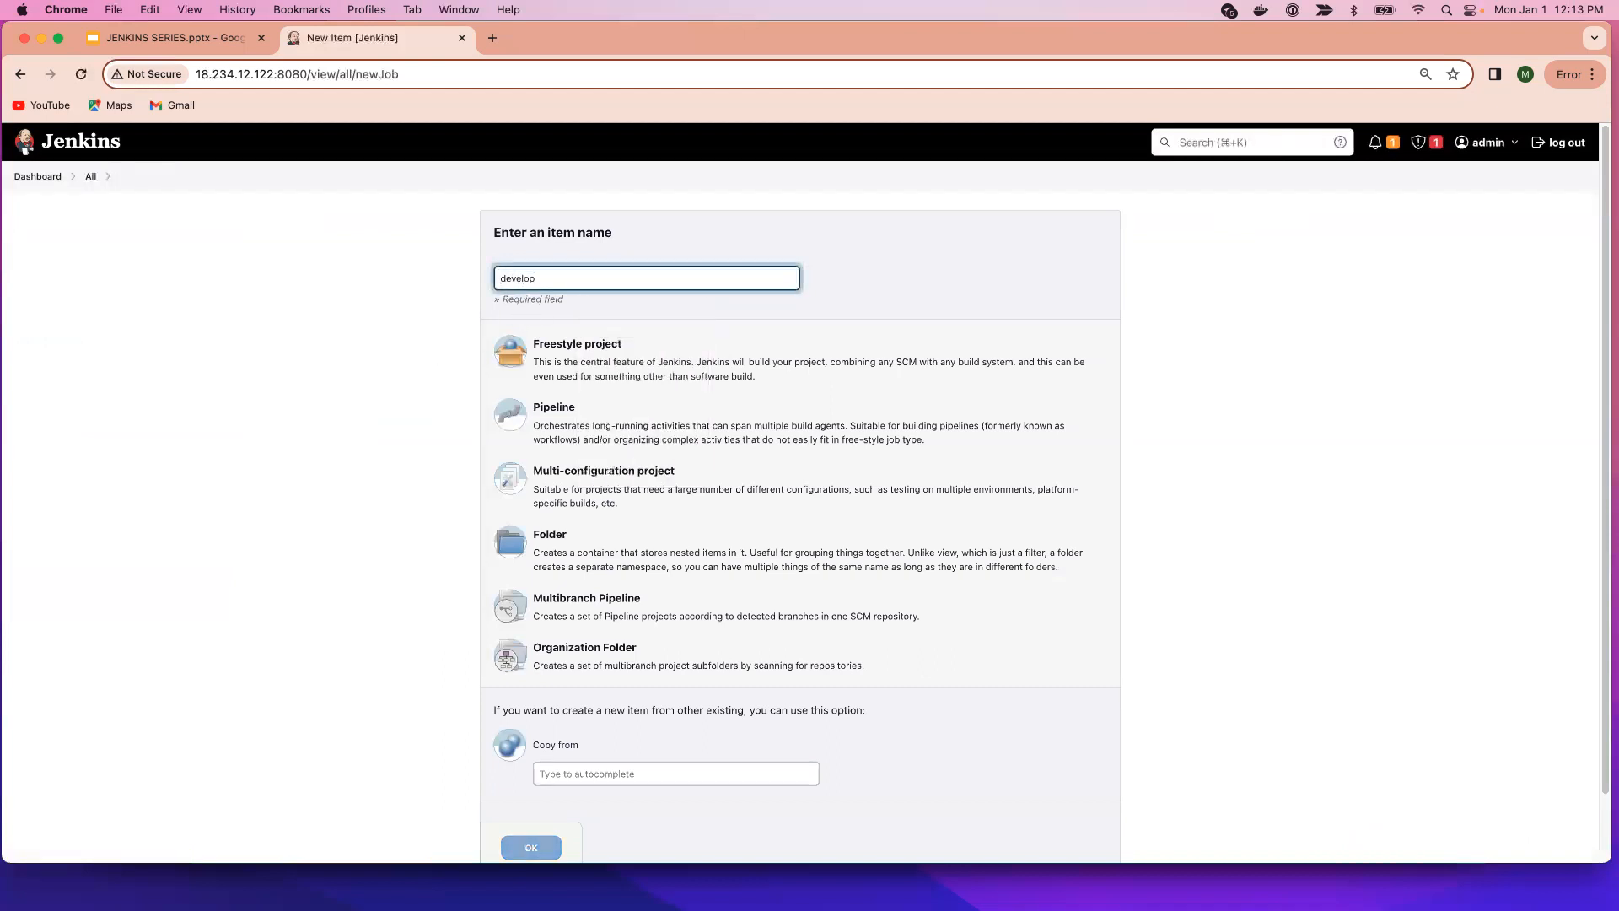
left_click(542, 432)
left_click(531, 847)
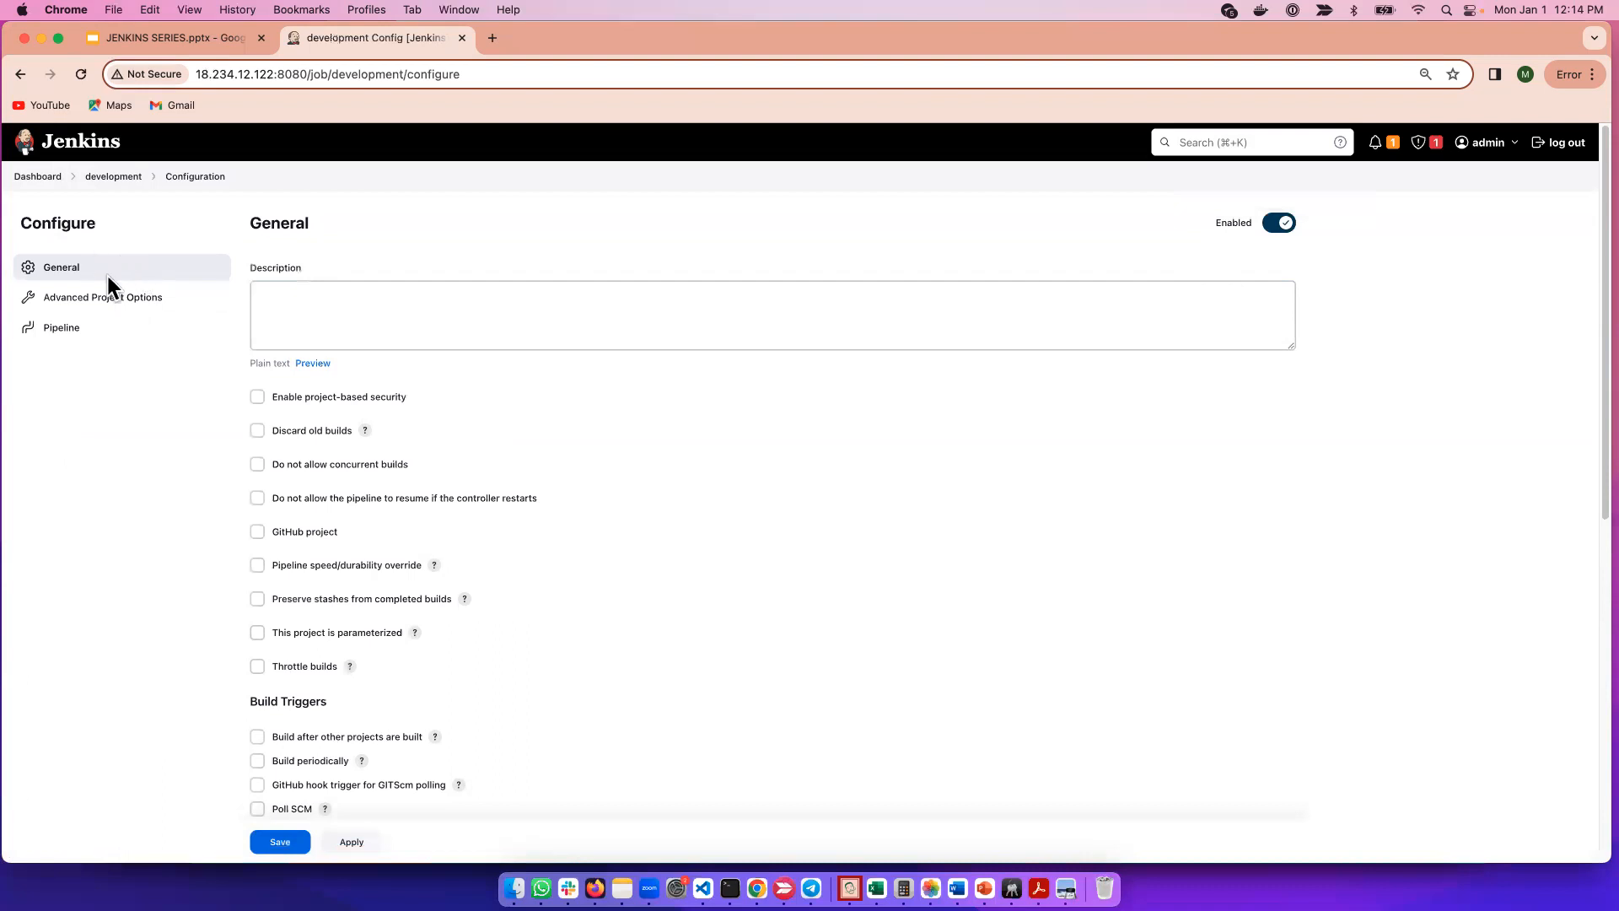
left_click(19, 75)
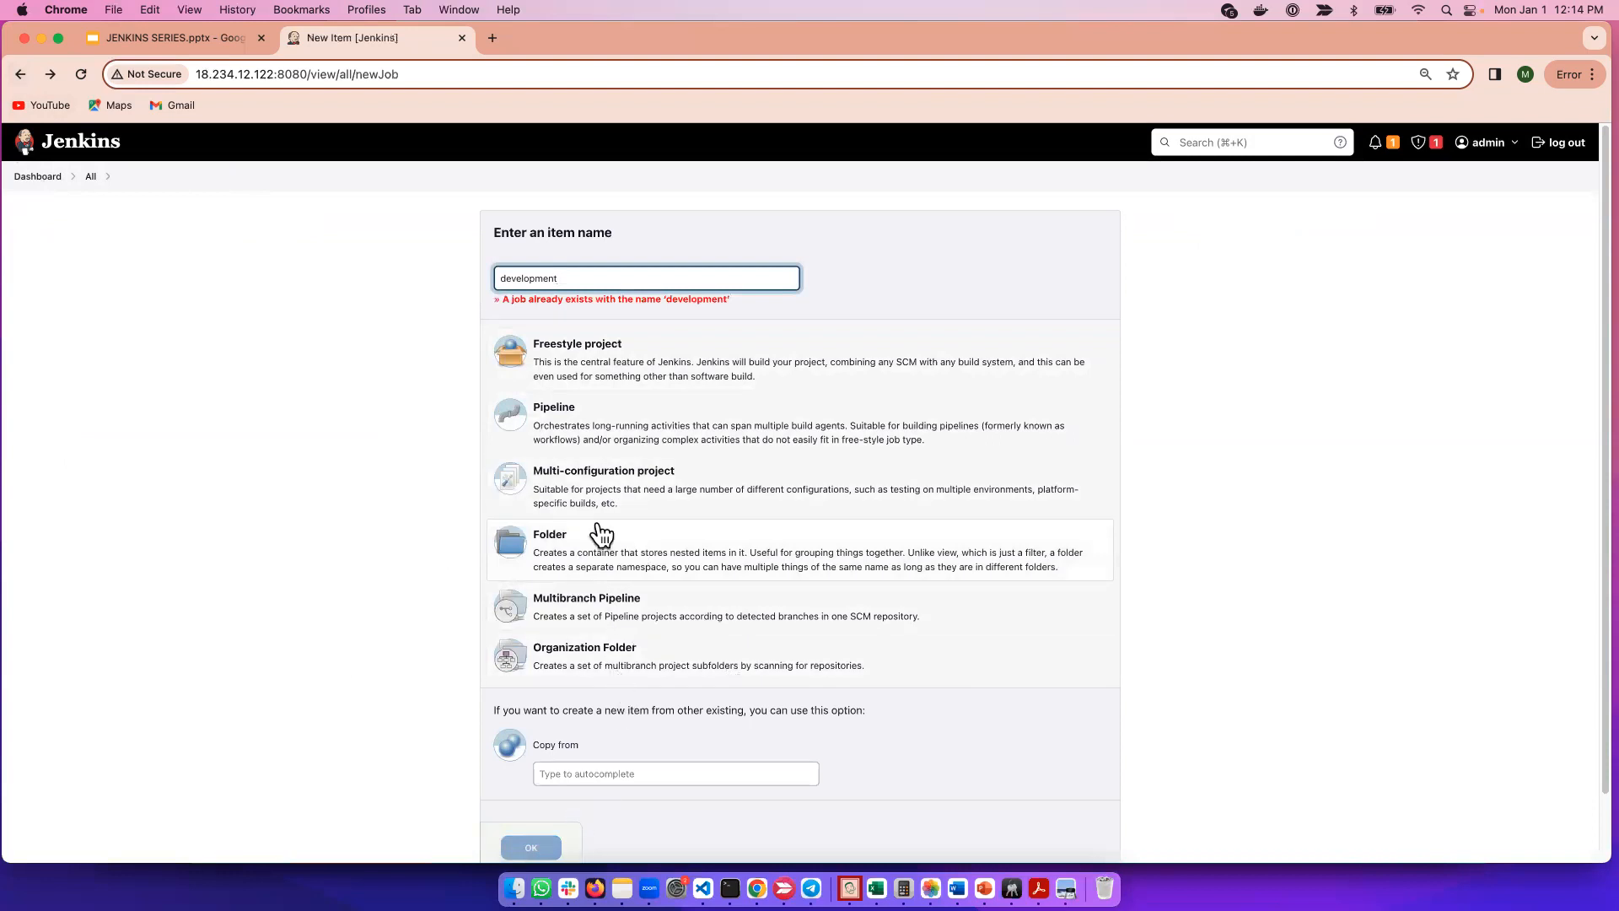
left_click(39, 173)
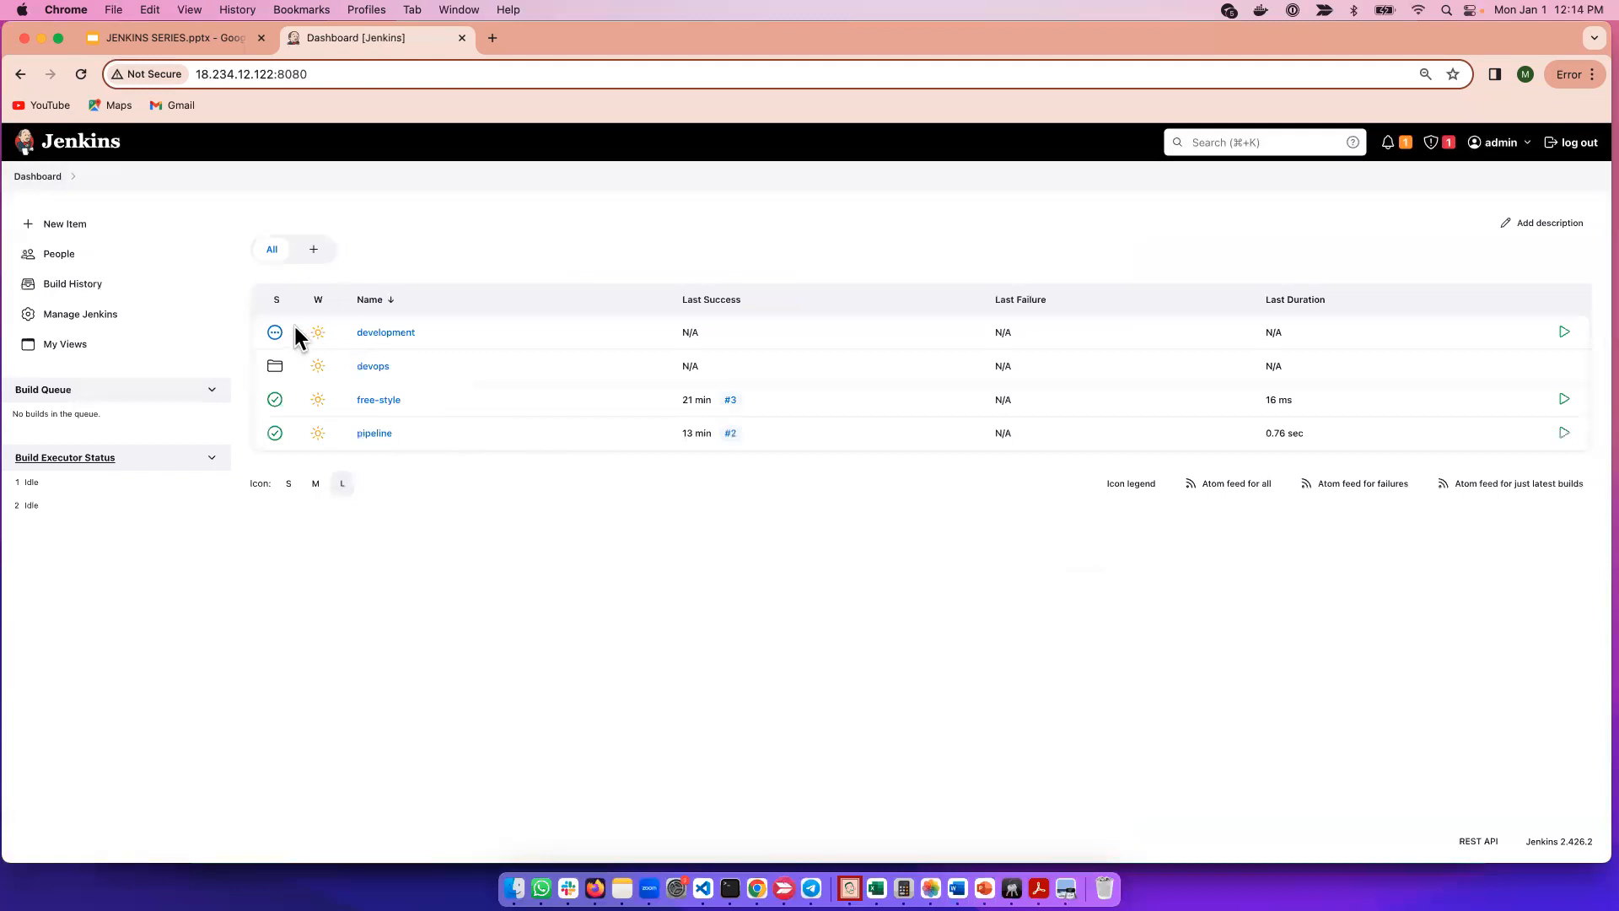
Delete the development pipeline from the Dashboard and confirm.
left_click(425, 333)
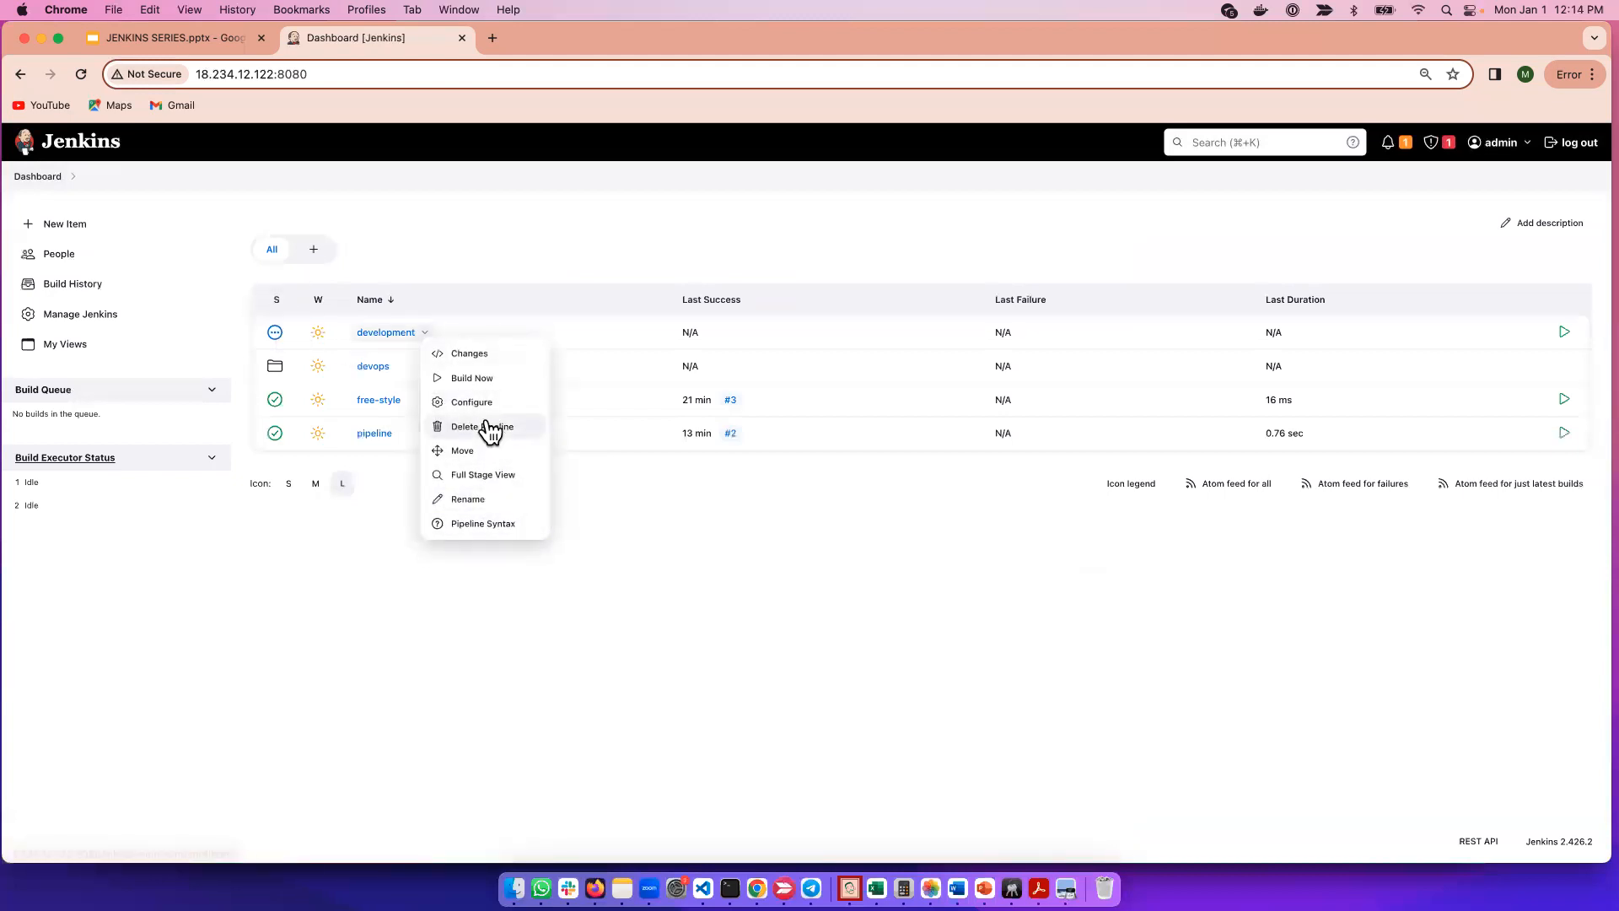
left_click(487, 427)
left_click(908, 524)
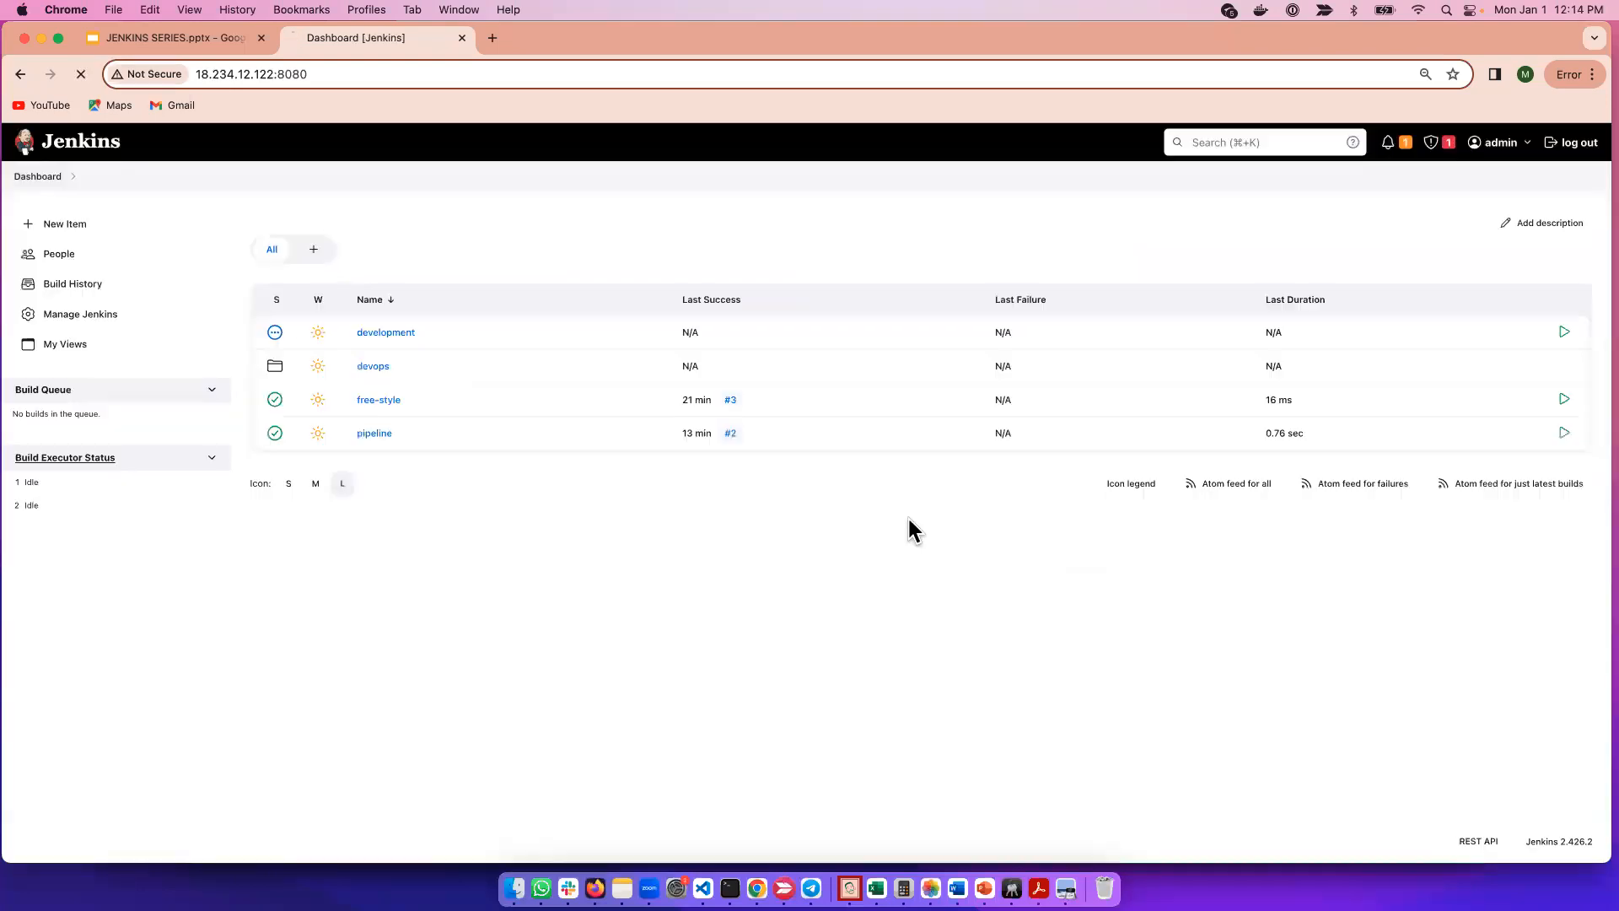
Create and save a new Folder named 'dev', then return to the Dashboard.
left_click(133, 237)
left_click(593, 277)
type("dev")
left_click(625, 549)
left_click(549, 846)
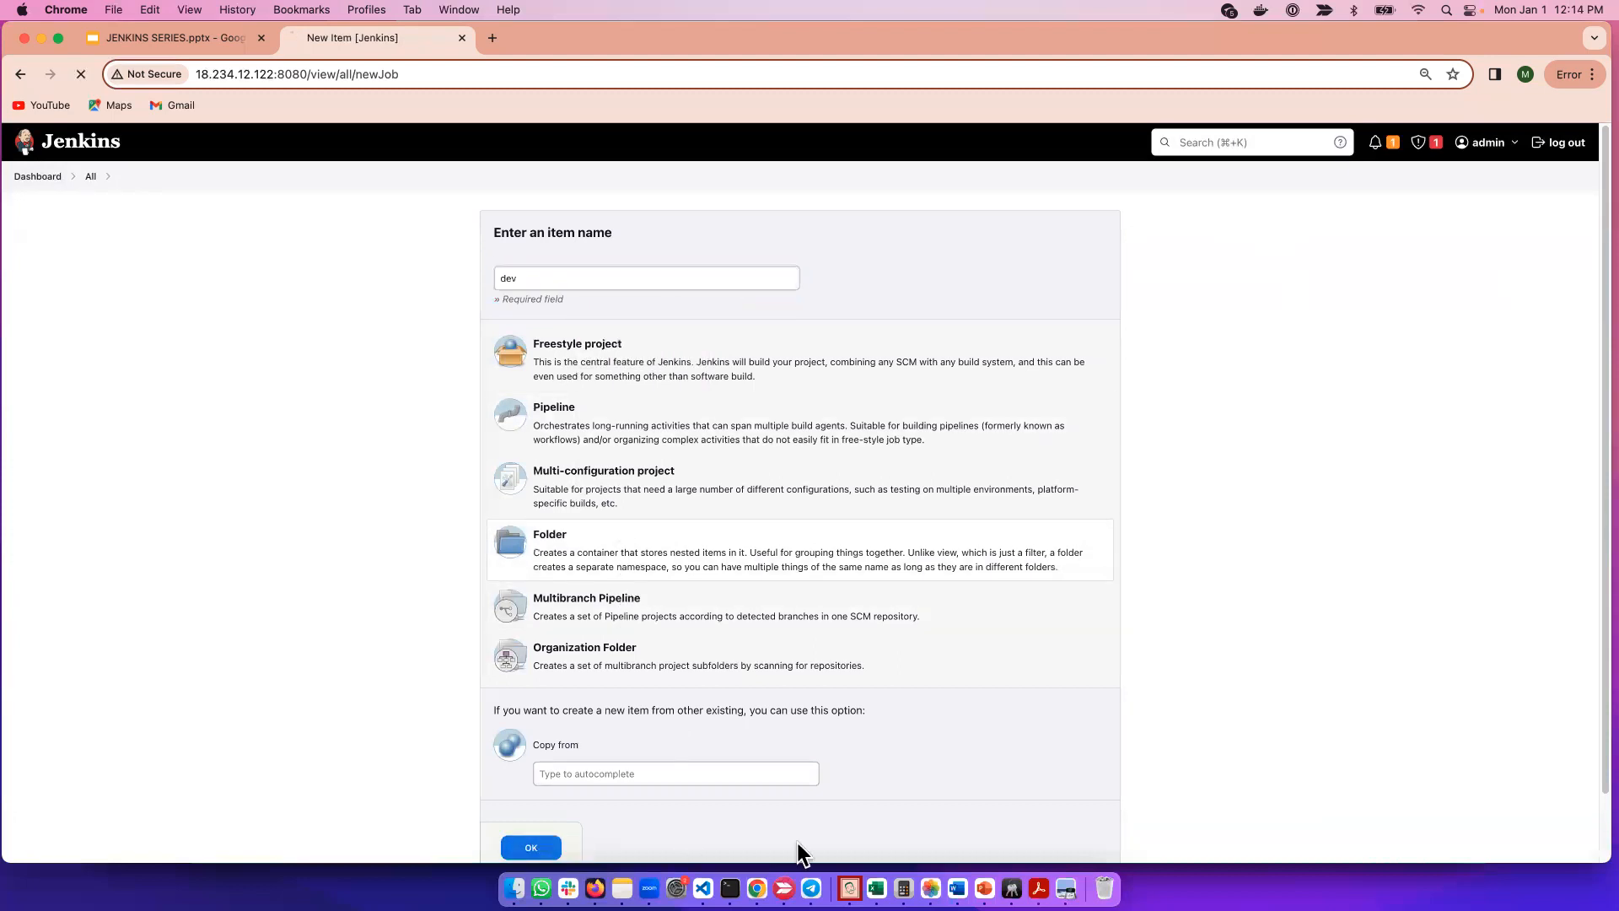
left_click(301, 293)
type("dev")
left_click(342, 748)
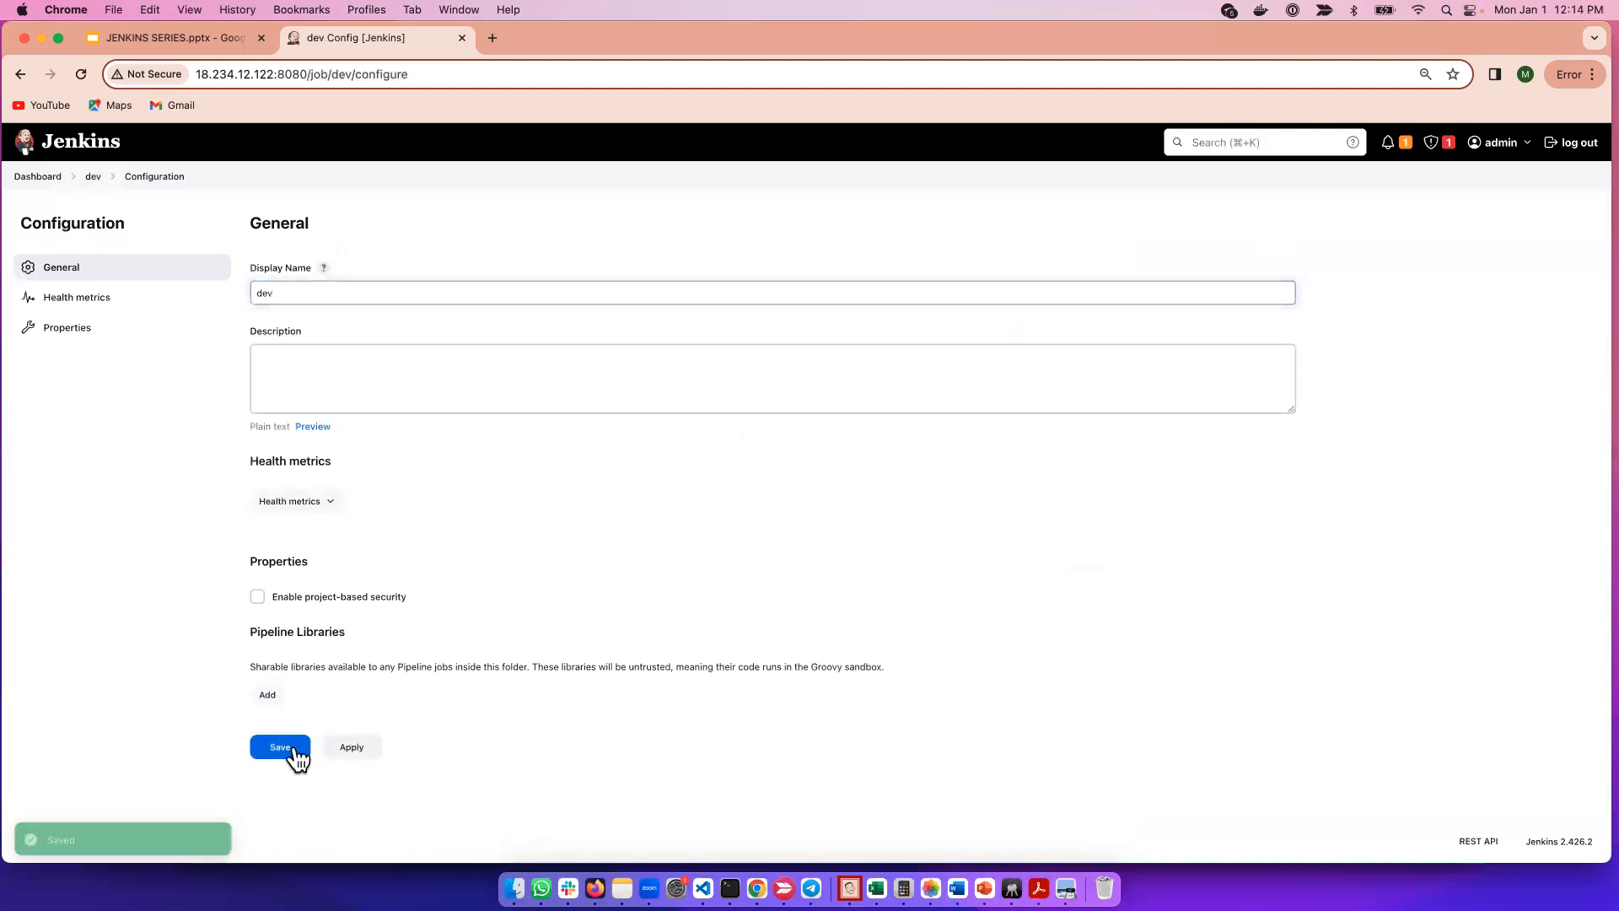
left_click(34, 179)
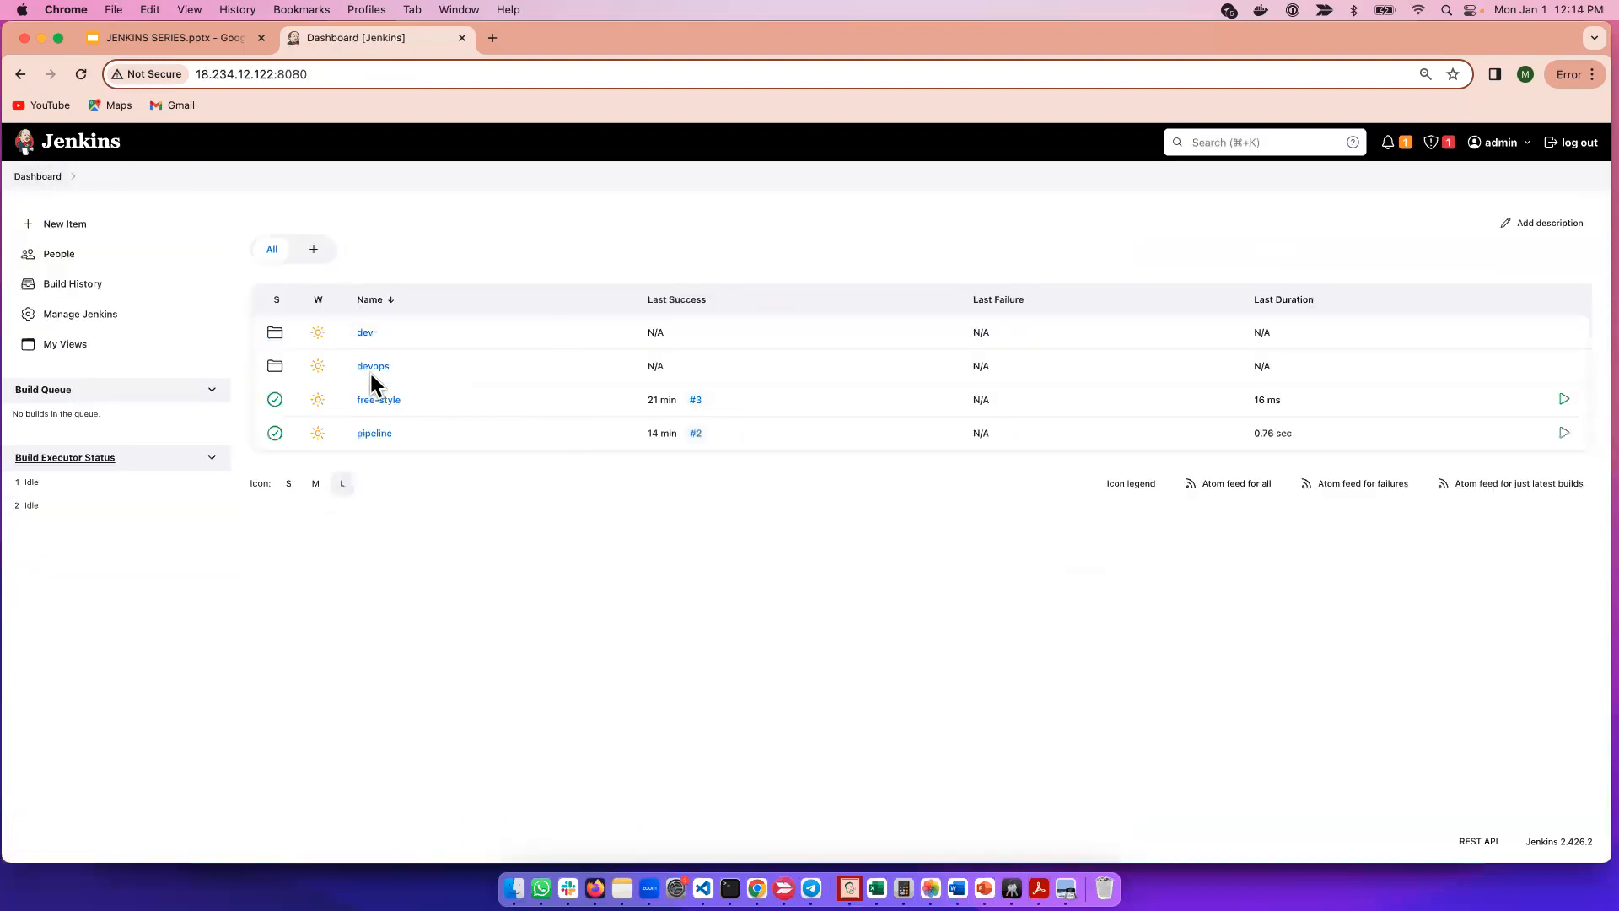
Create a new Folder item named 'QA'.
left_click(75, 225)
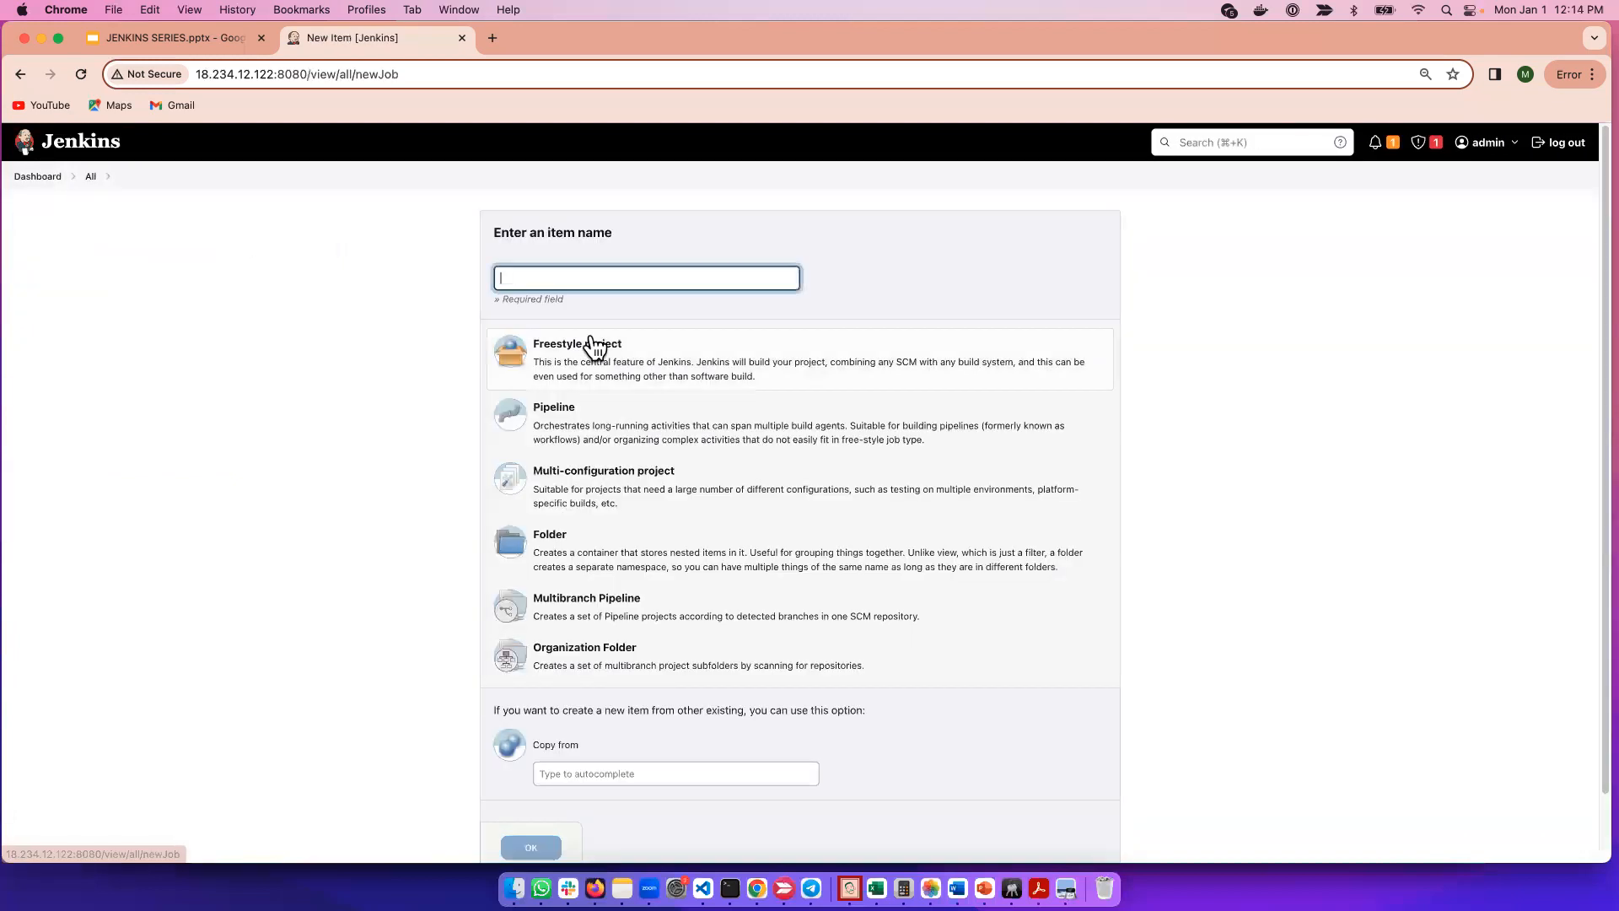
left_click(568, 276)
type("tes")
key("BackSpace")
key("BackSpace")
key("BackSpace")
type("QA")
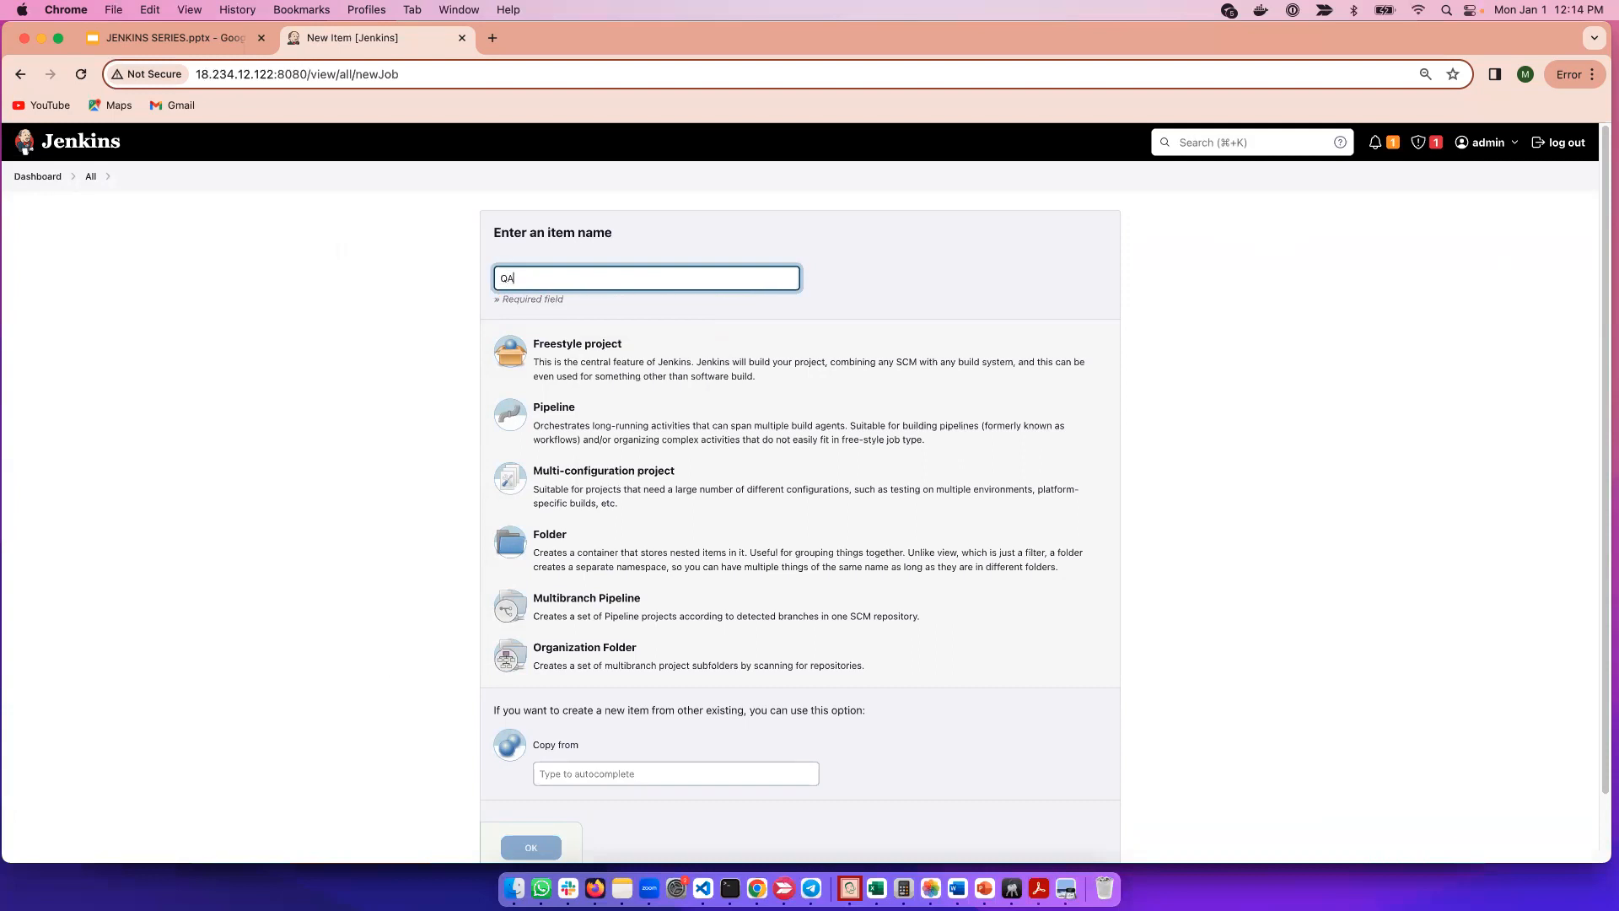
left_click(571, 557)
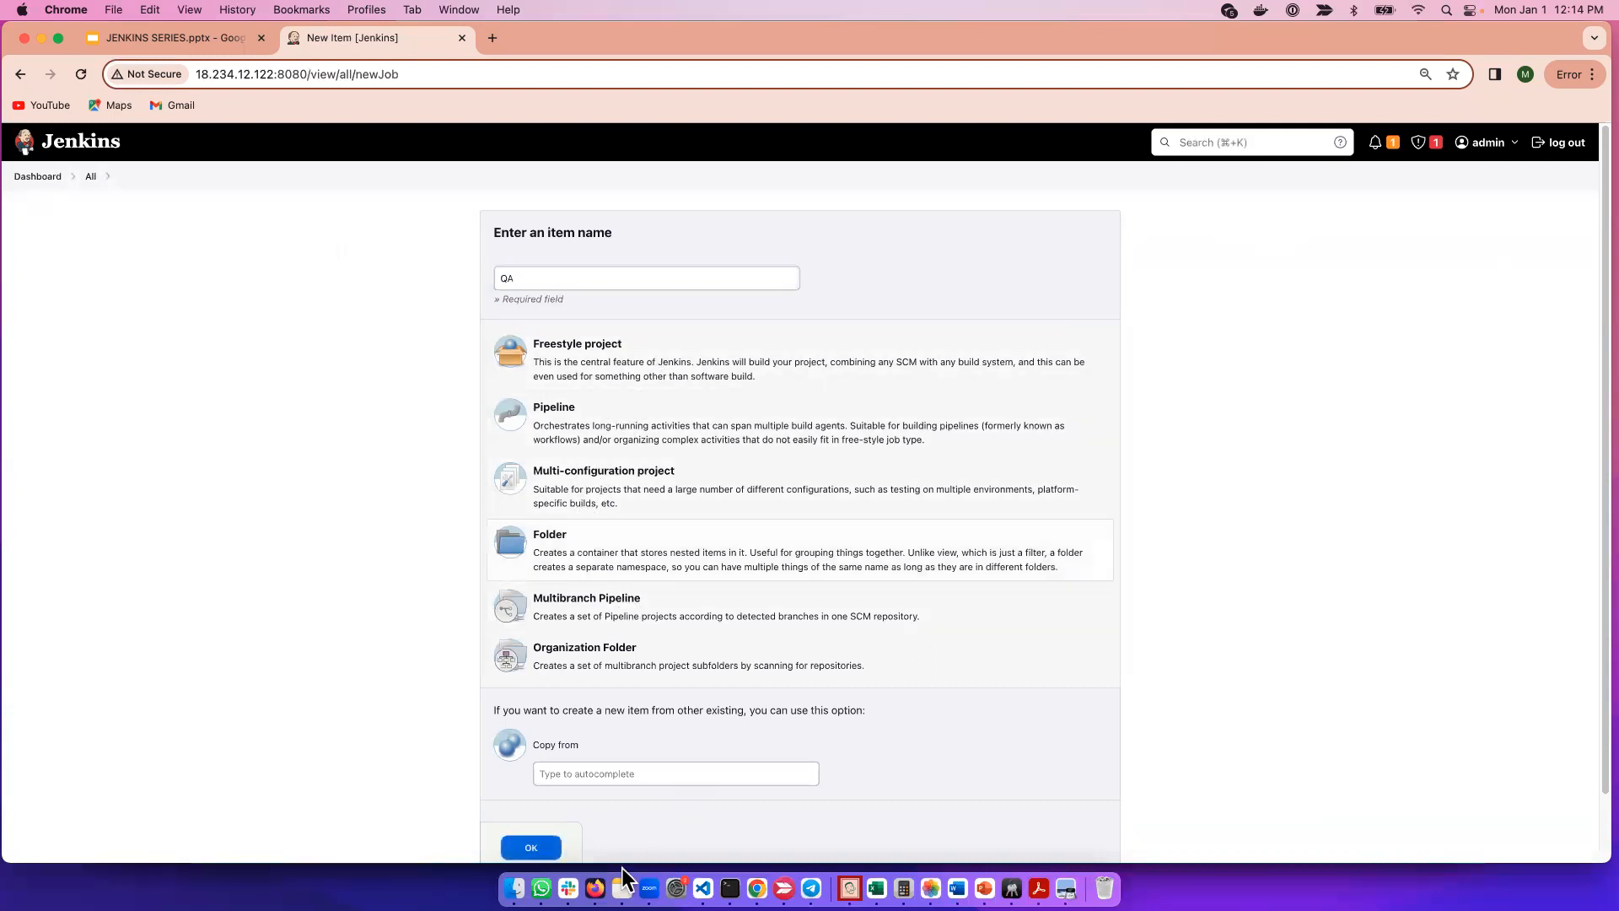
left_click(545, 857)
Set QA's display name to 'QA', apply and save, then return to the Dashboard.
left_click(318, 293)
type("QA")
left_click(351, 747)
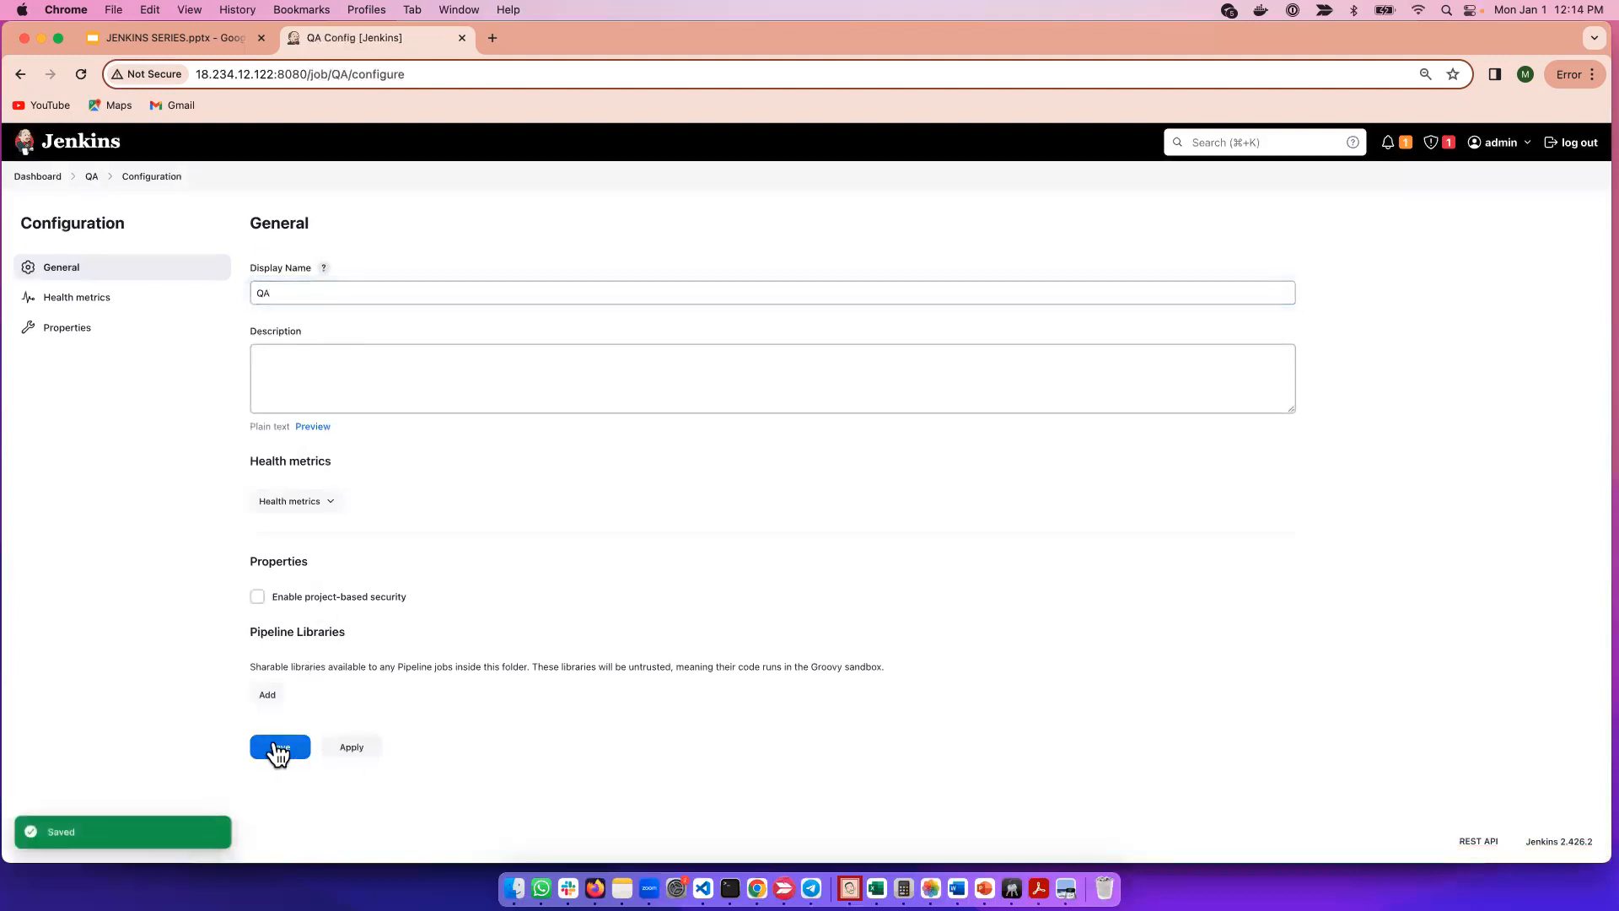
left_click(278, 748)
left_click(35, 178)
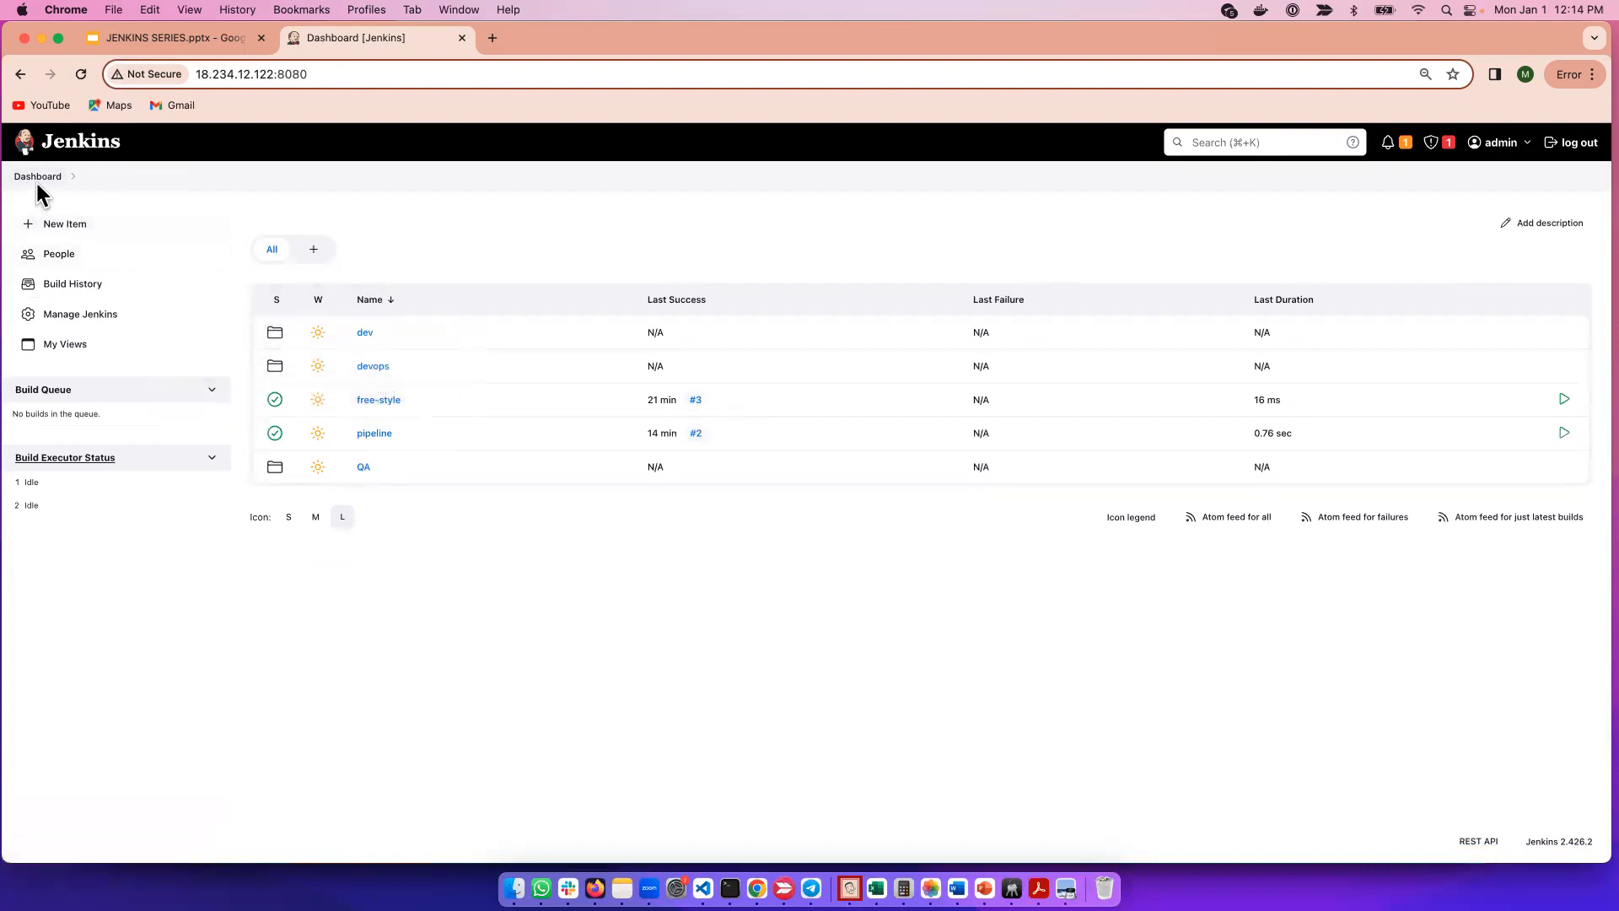
Create a new Folder item named 'PRODUCTION'.
left_click(50, 224)
left_click(542, 281)
type("PRODUCTION")
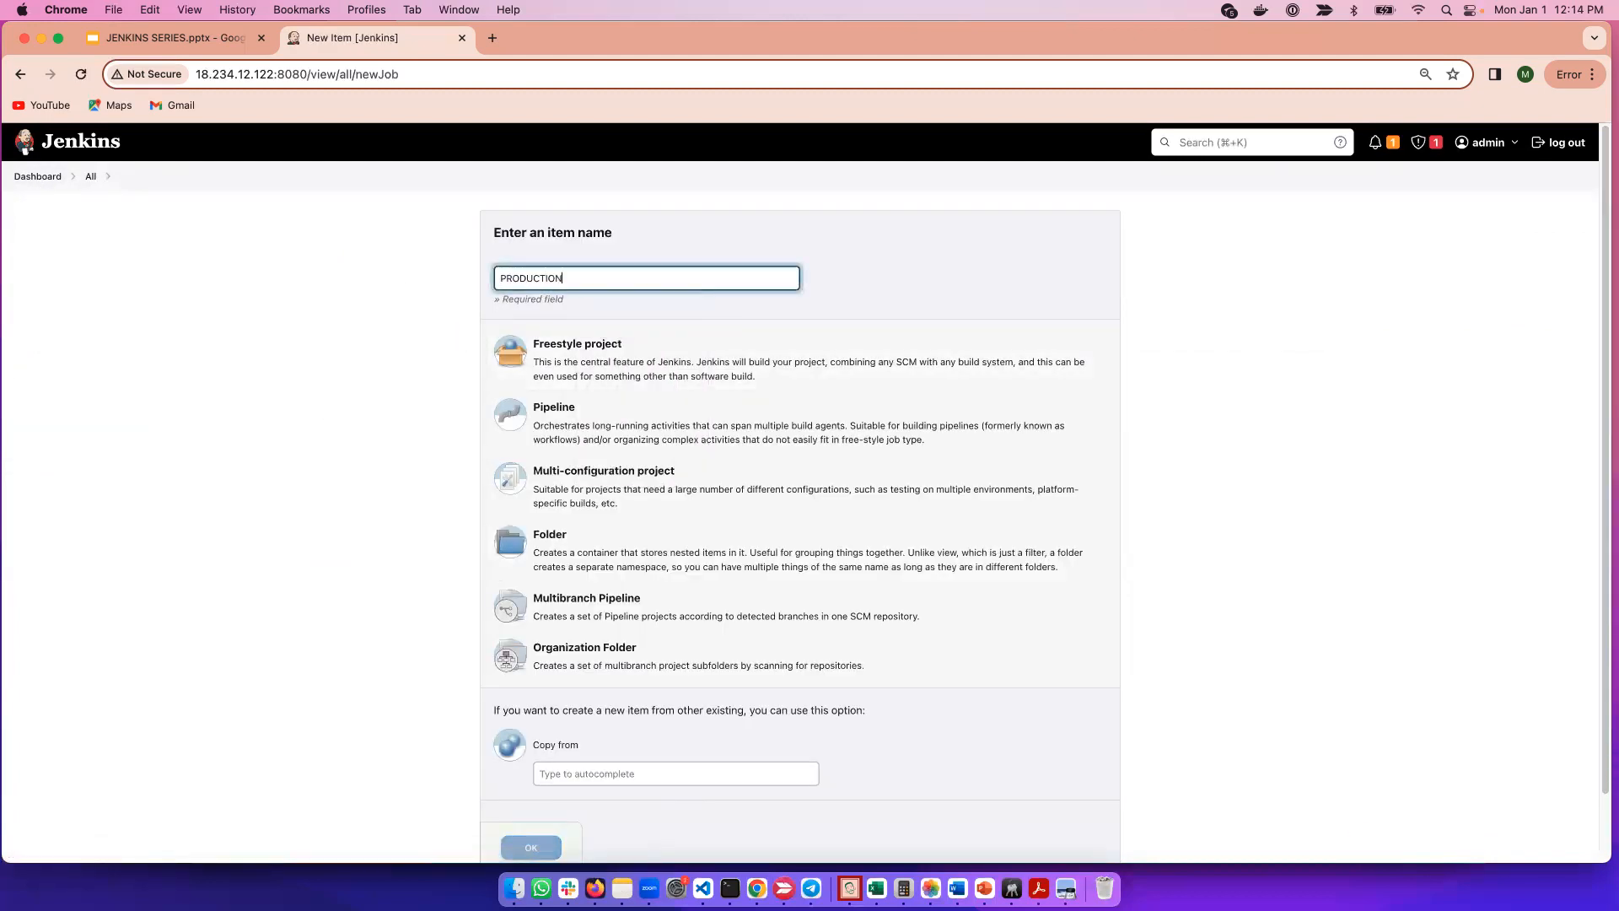
left_click(590, 563)
left_click(540, 849)
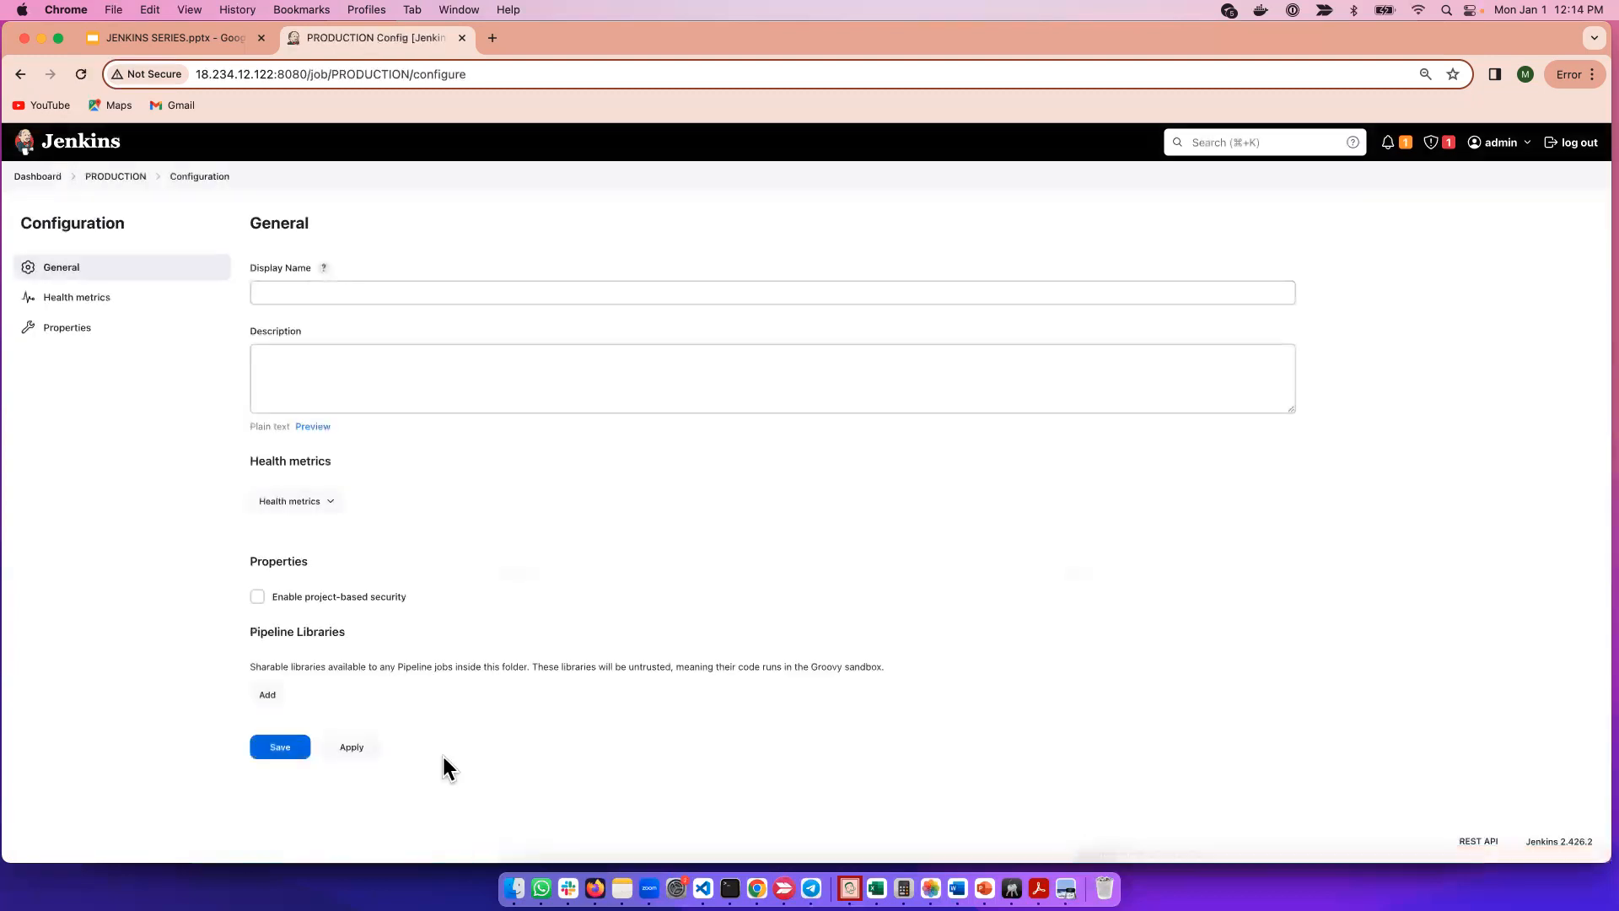
Set the folder's display name to 'PROD', apply and save, then return to the Dashboard.
left_click(296, 294)
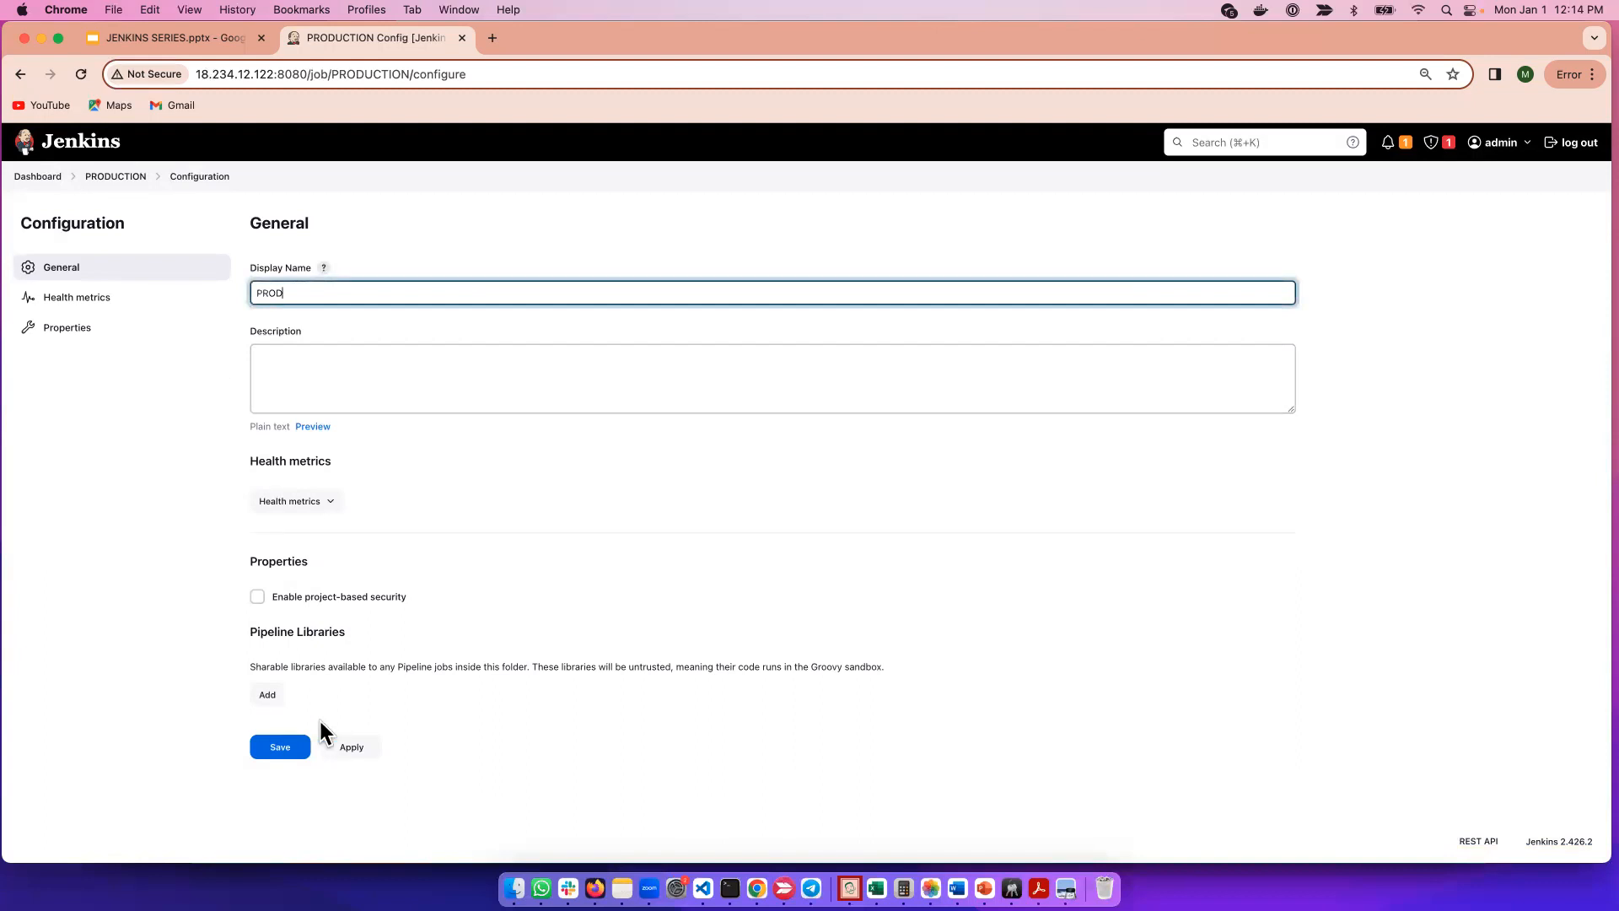
left_click(346, 748)
left_click(286, 751)
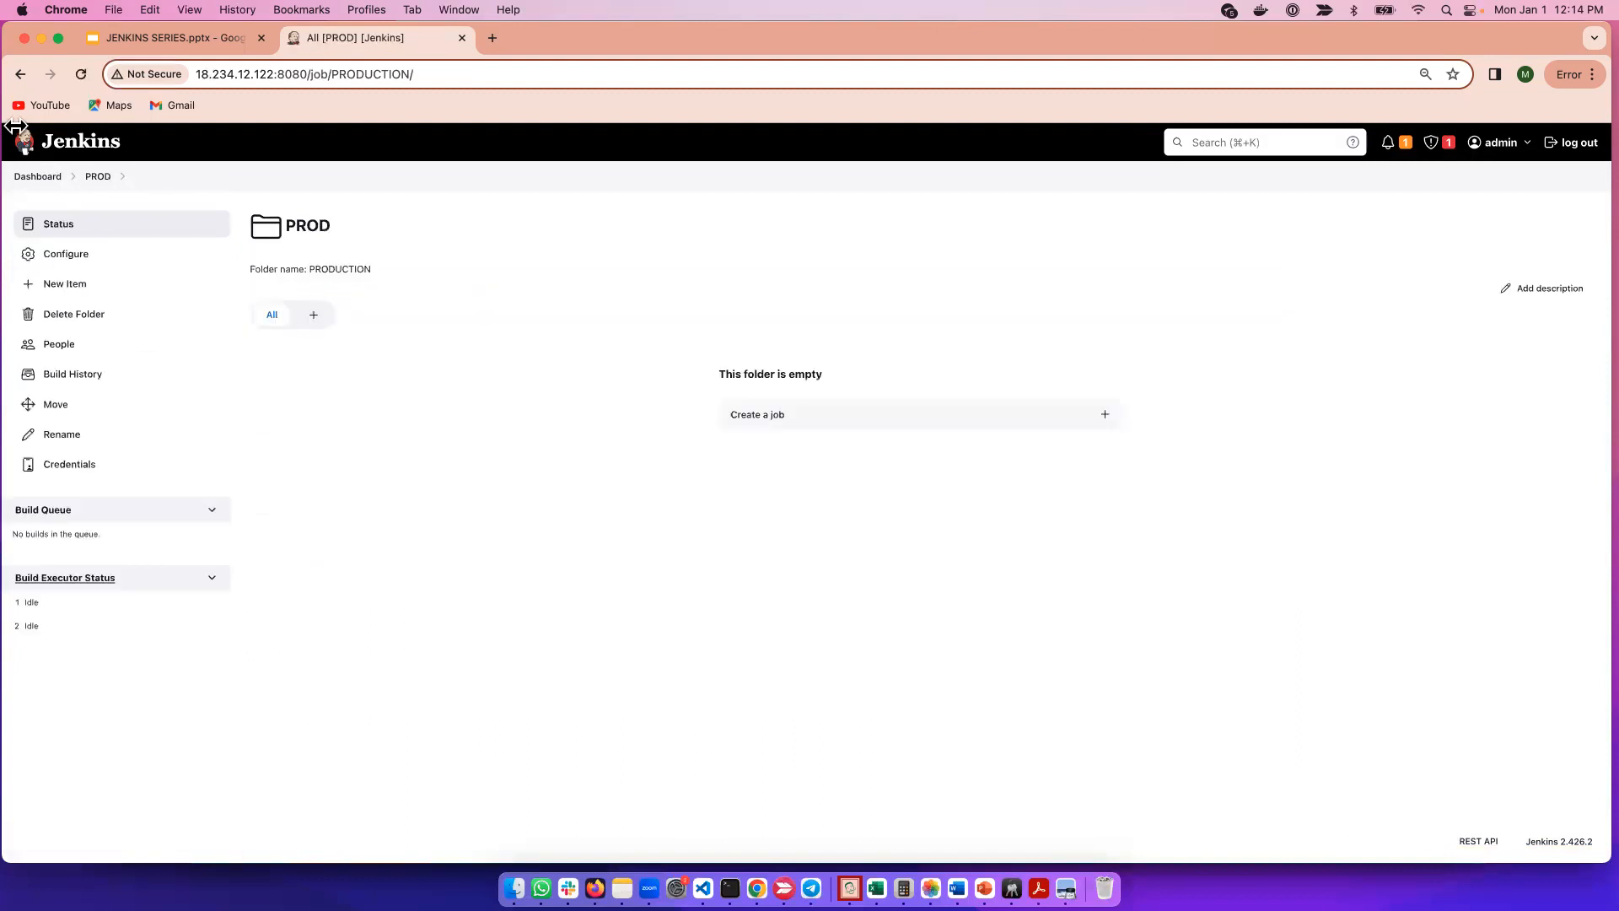
left_click(32, 177)
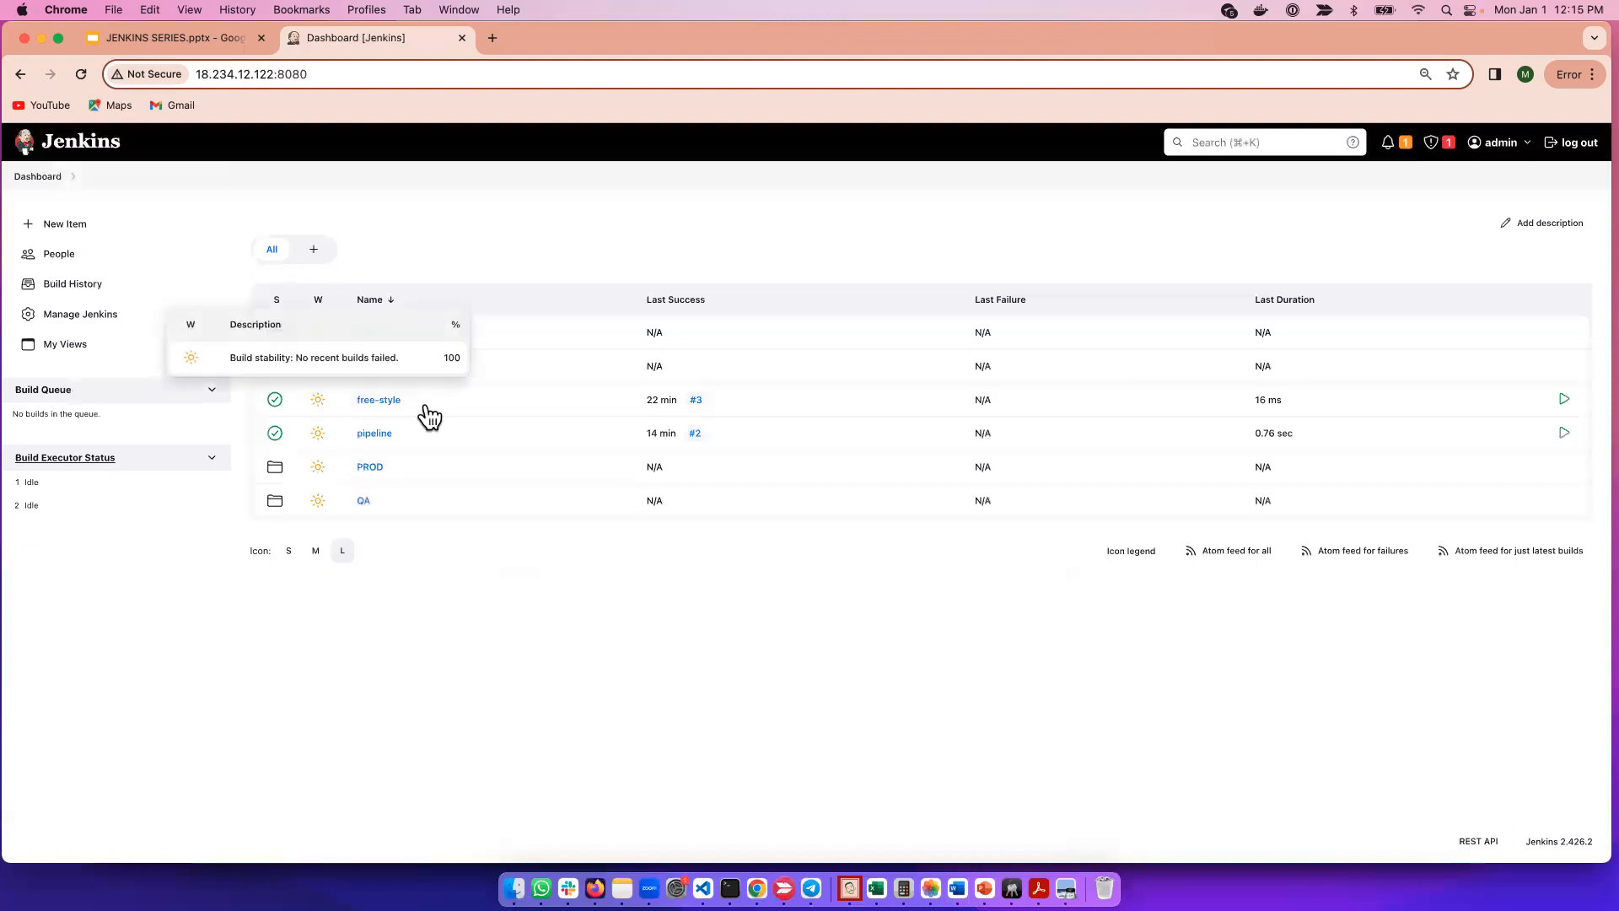
Move the free-style project to Jenkins » devops, then return to the Dashboard.
mouse_move(413, 404)
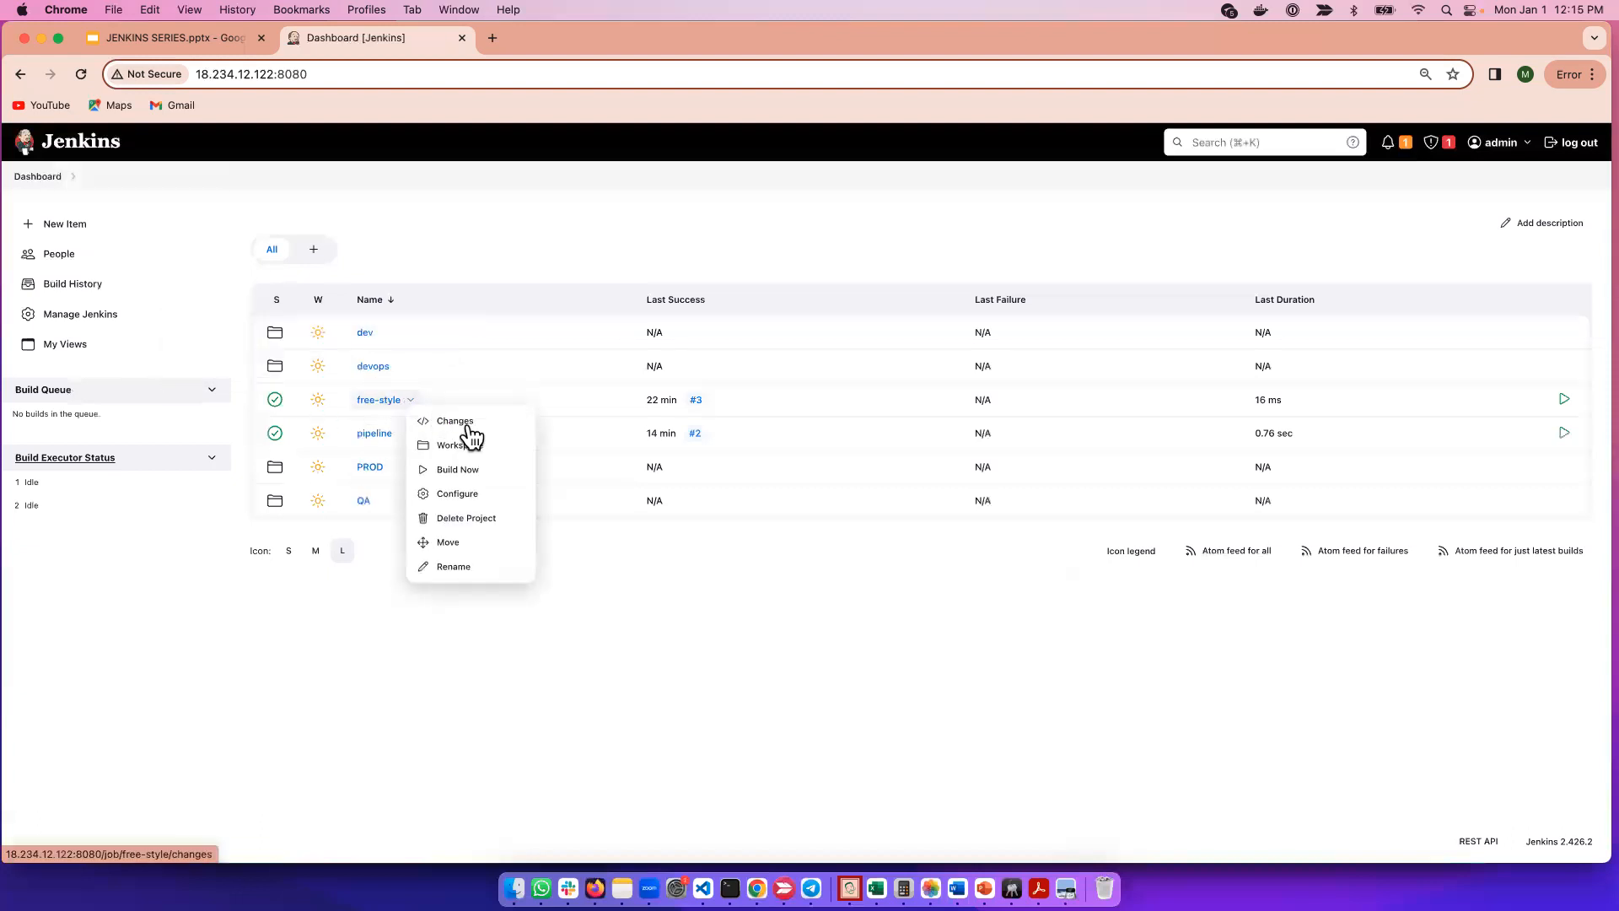
left_click(451, 544)
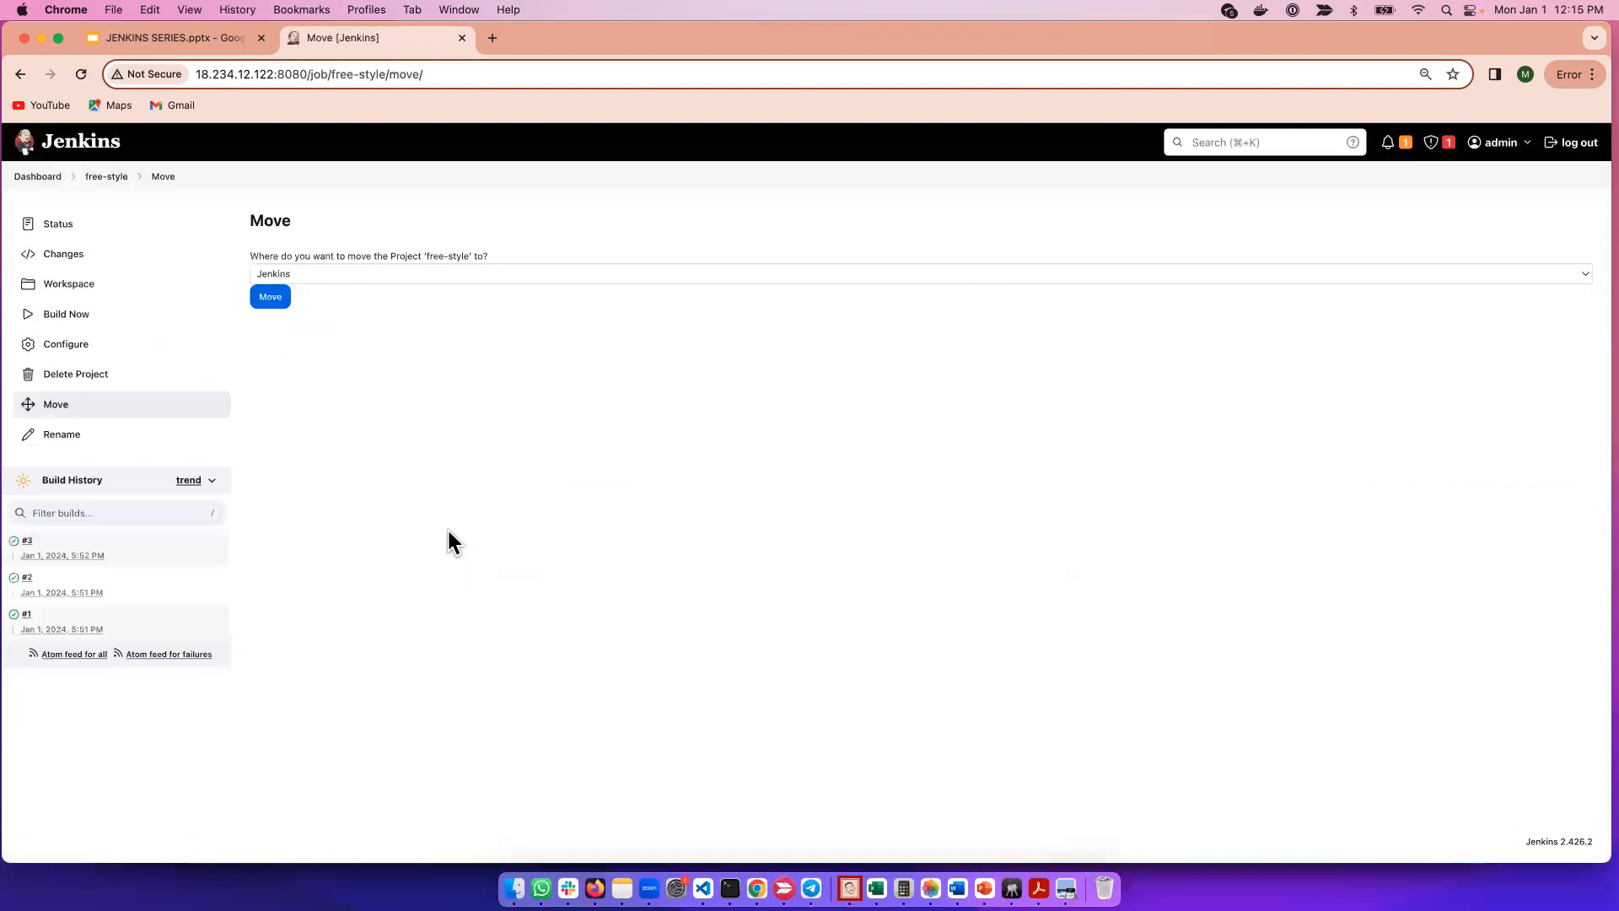
left_click(314, 283)
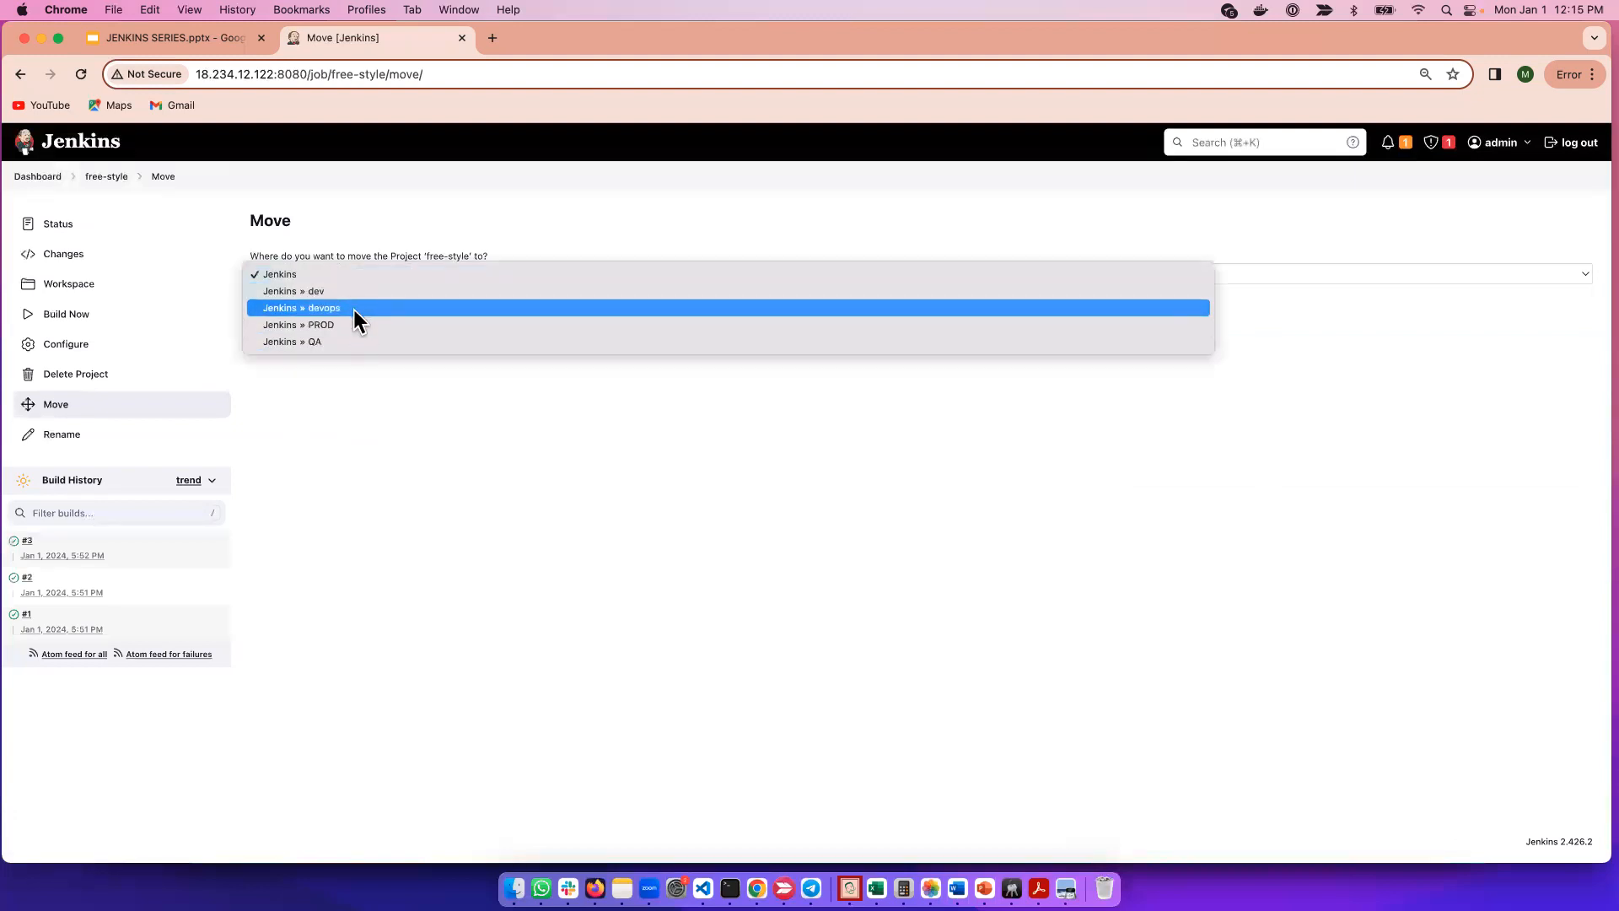
left_click(352, 310)
left_click(282, 300)
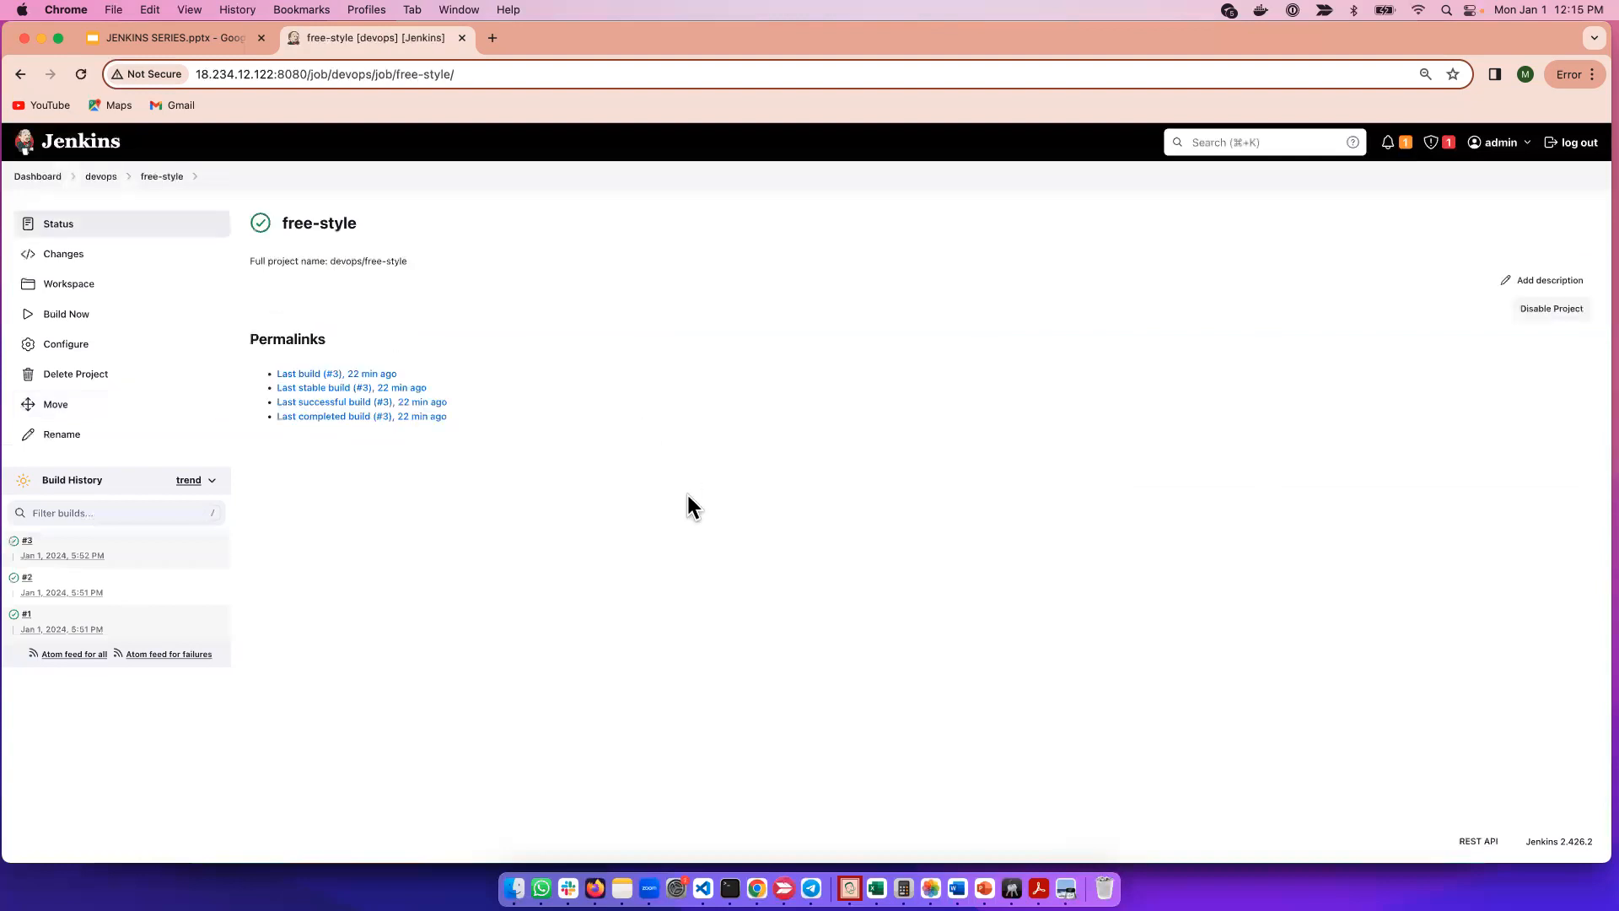
left_click(25, 178)
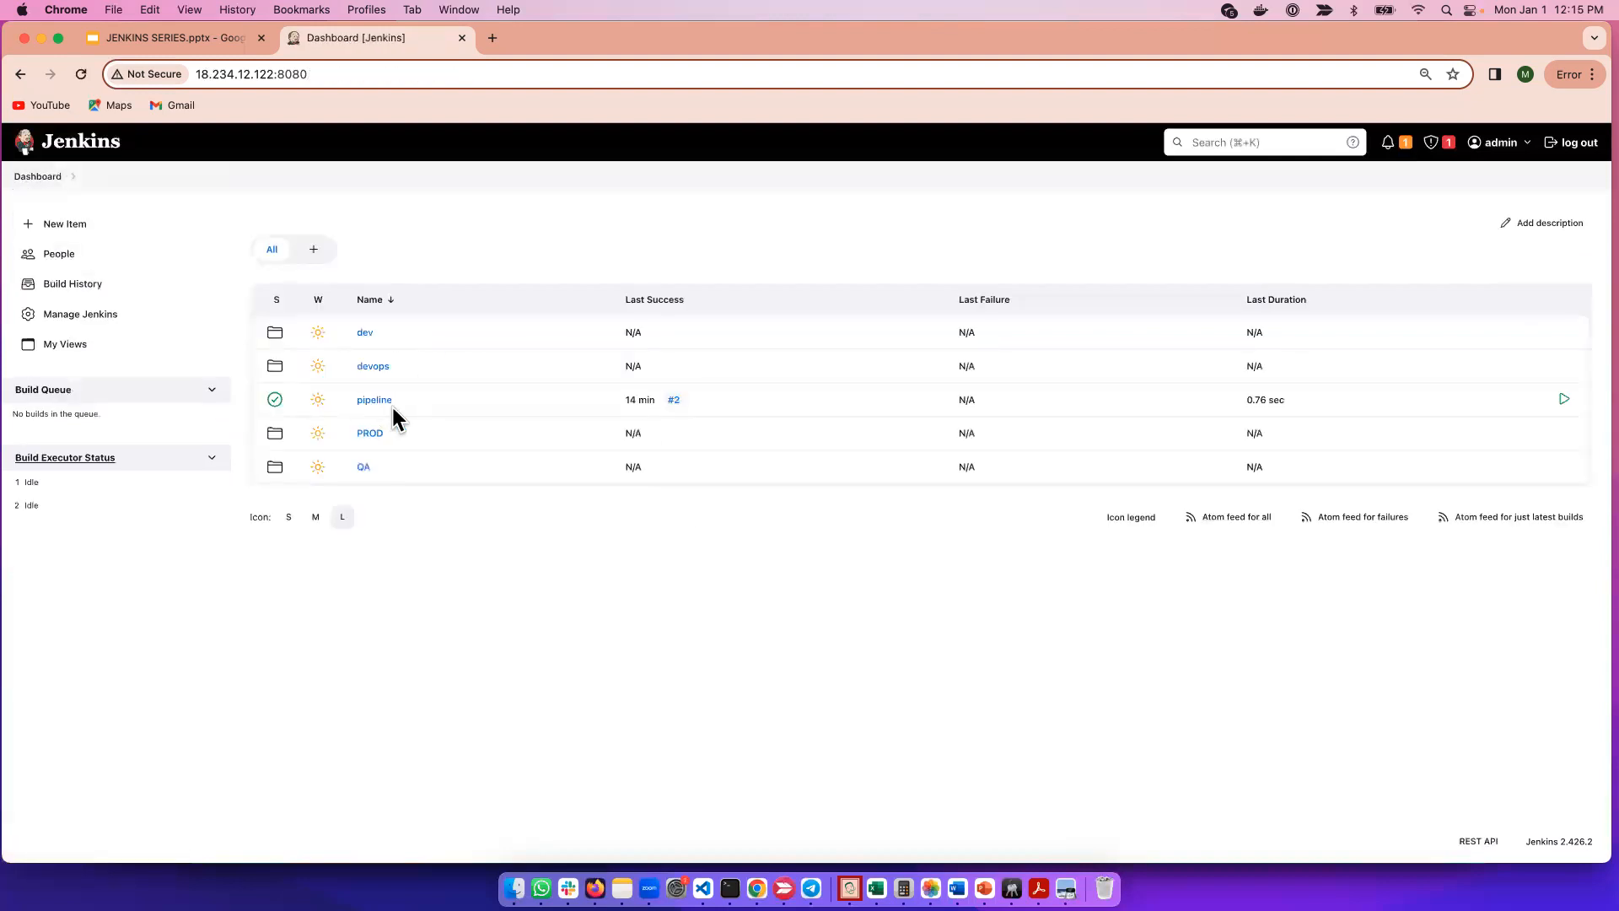
Move the pipeline job into the Jenkins » PROD folder and go back to the dashboard.
left_click(402, 401)
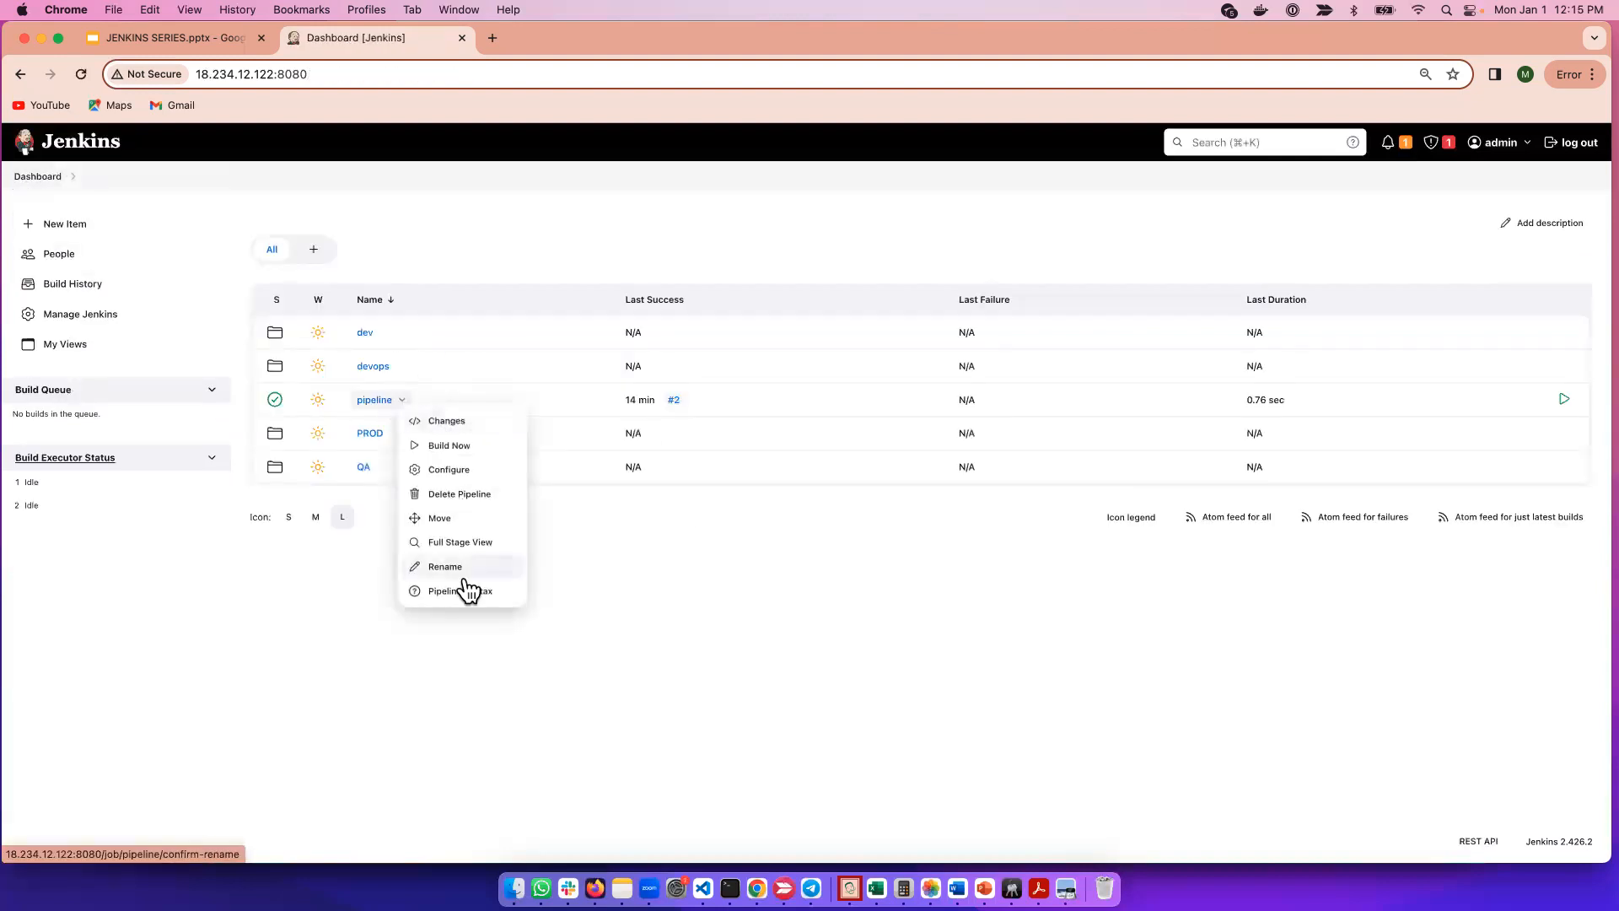
left_click(449, 518)
left_click(317, 280)
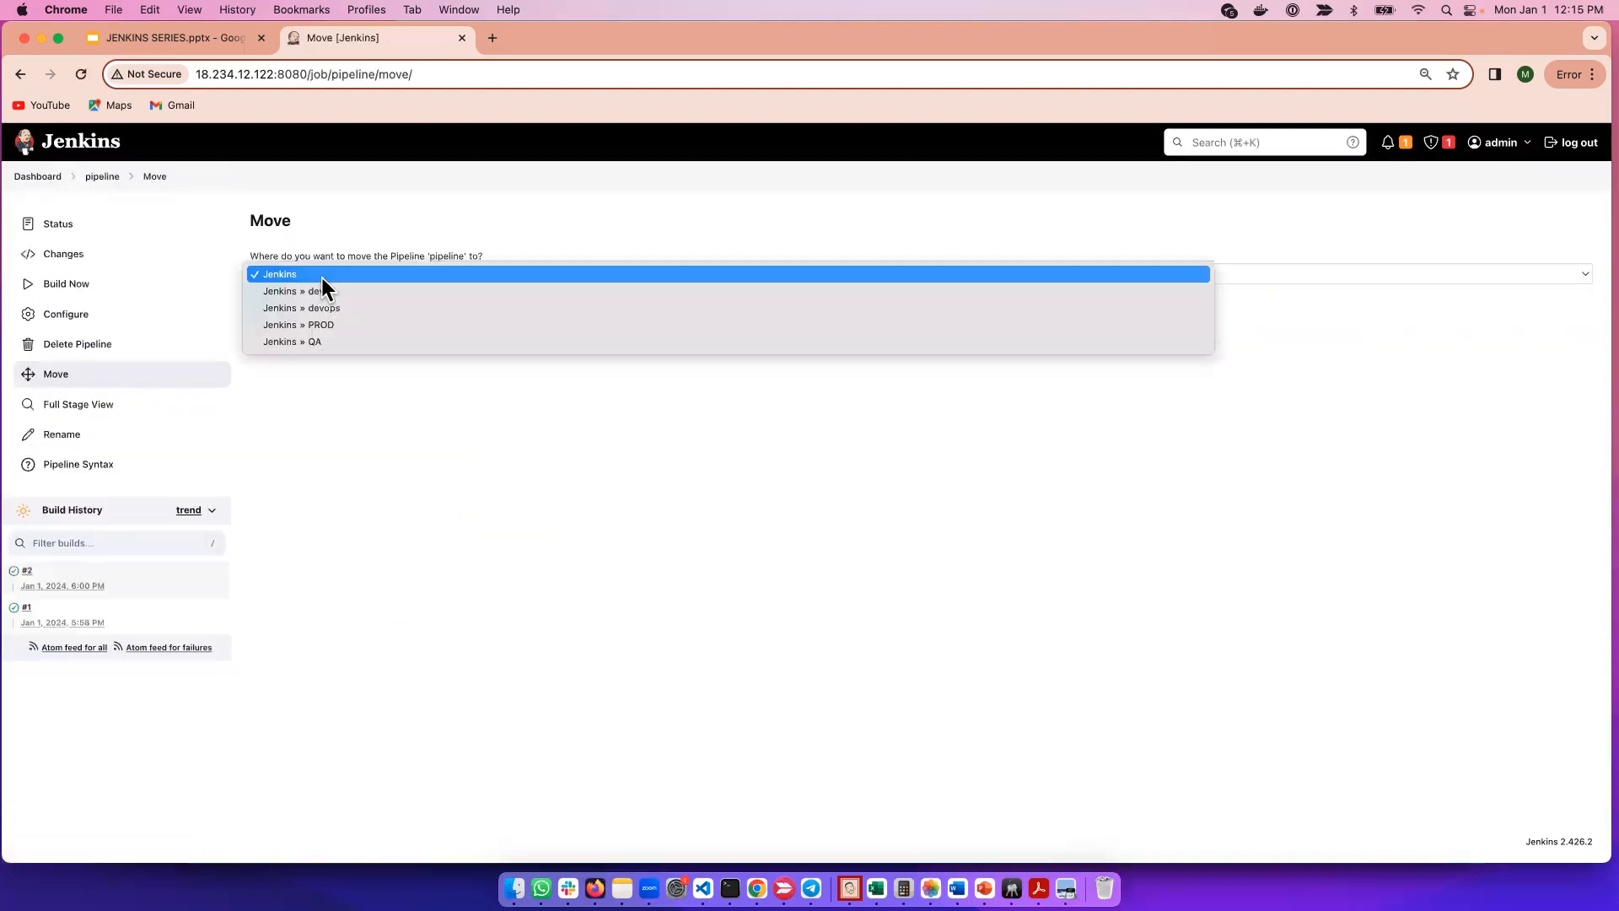
left_click(347, 324)
left_click(285, 302)
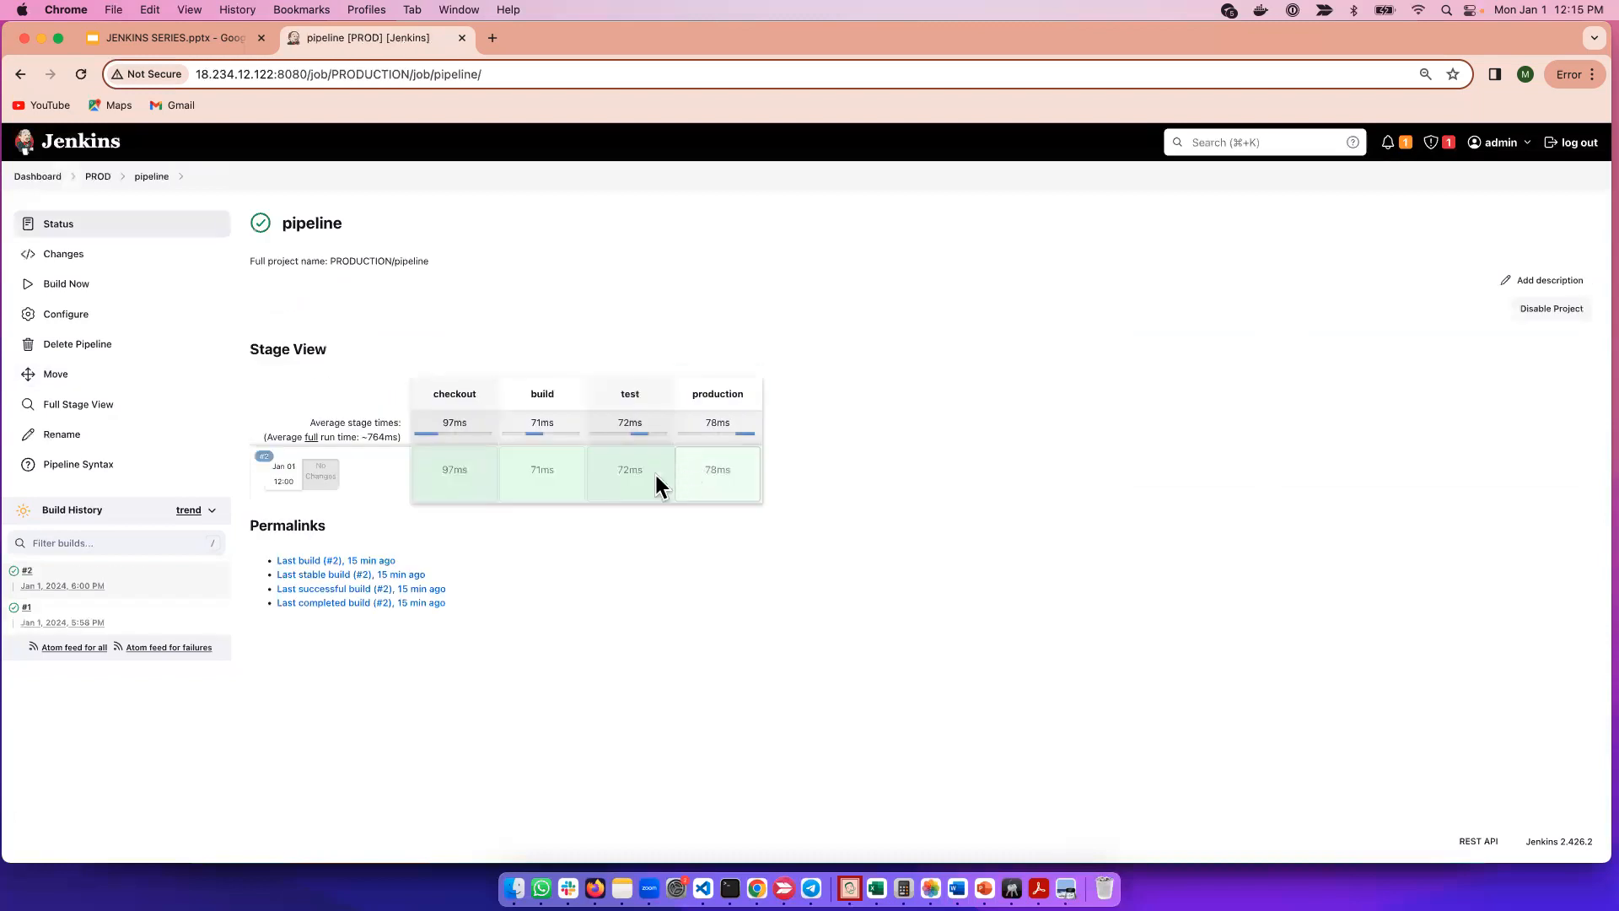
left_click(20, 177)
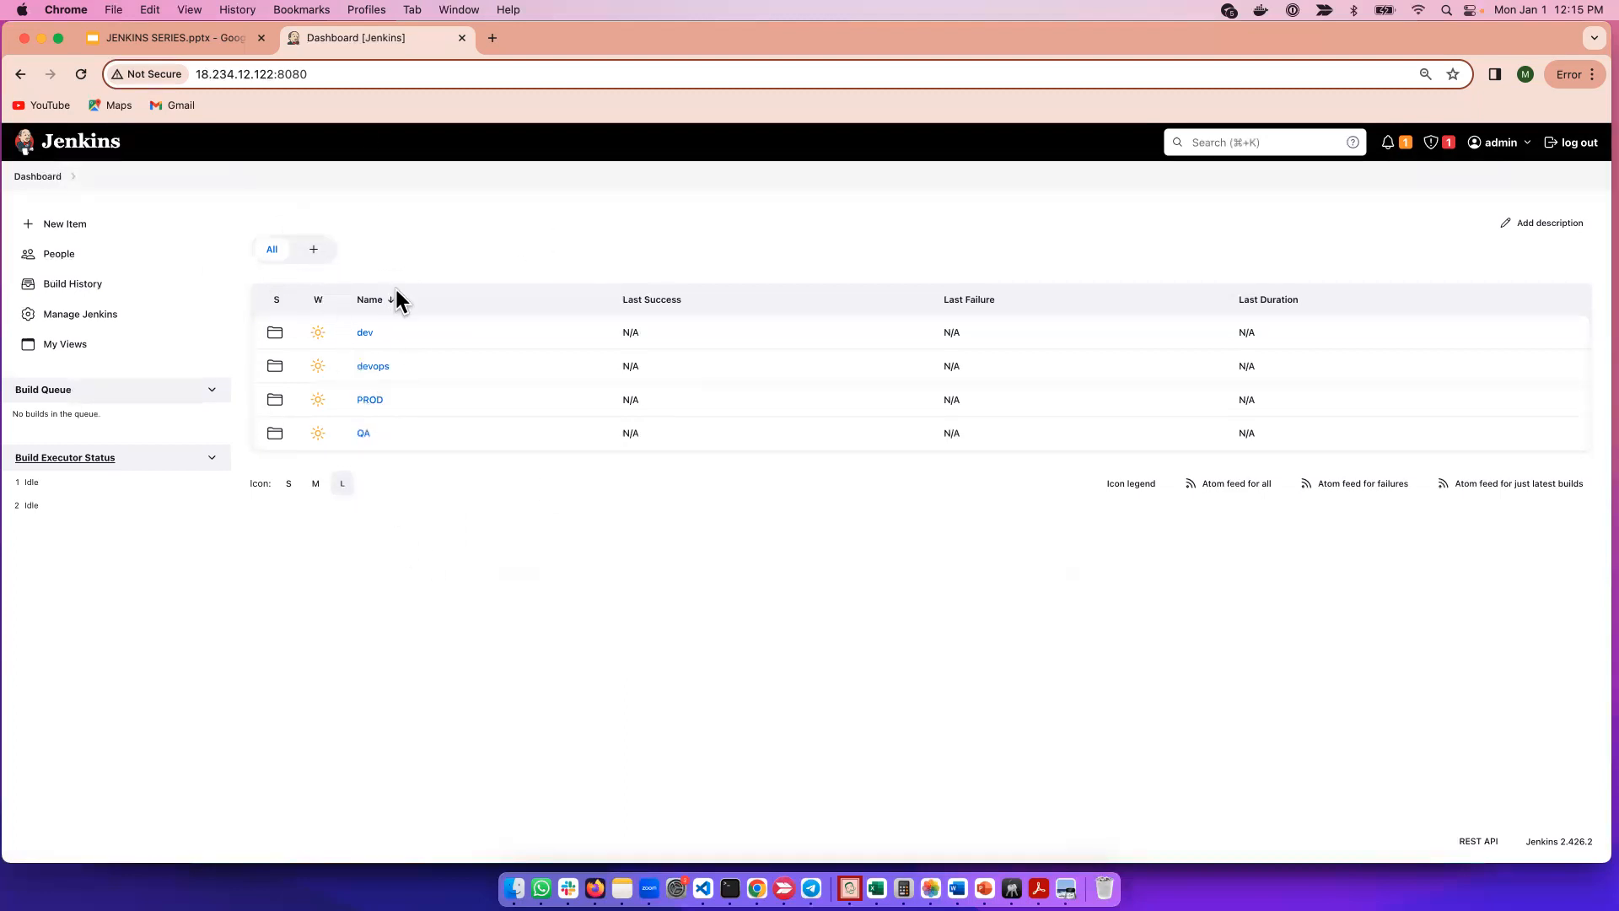
Inside the PROD folder, create a new Folder item named 'push'.
left_click(368, 401)
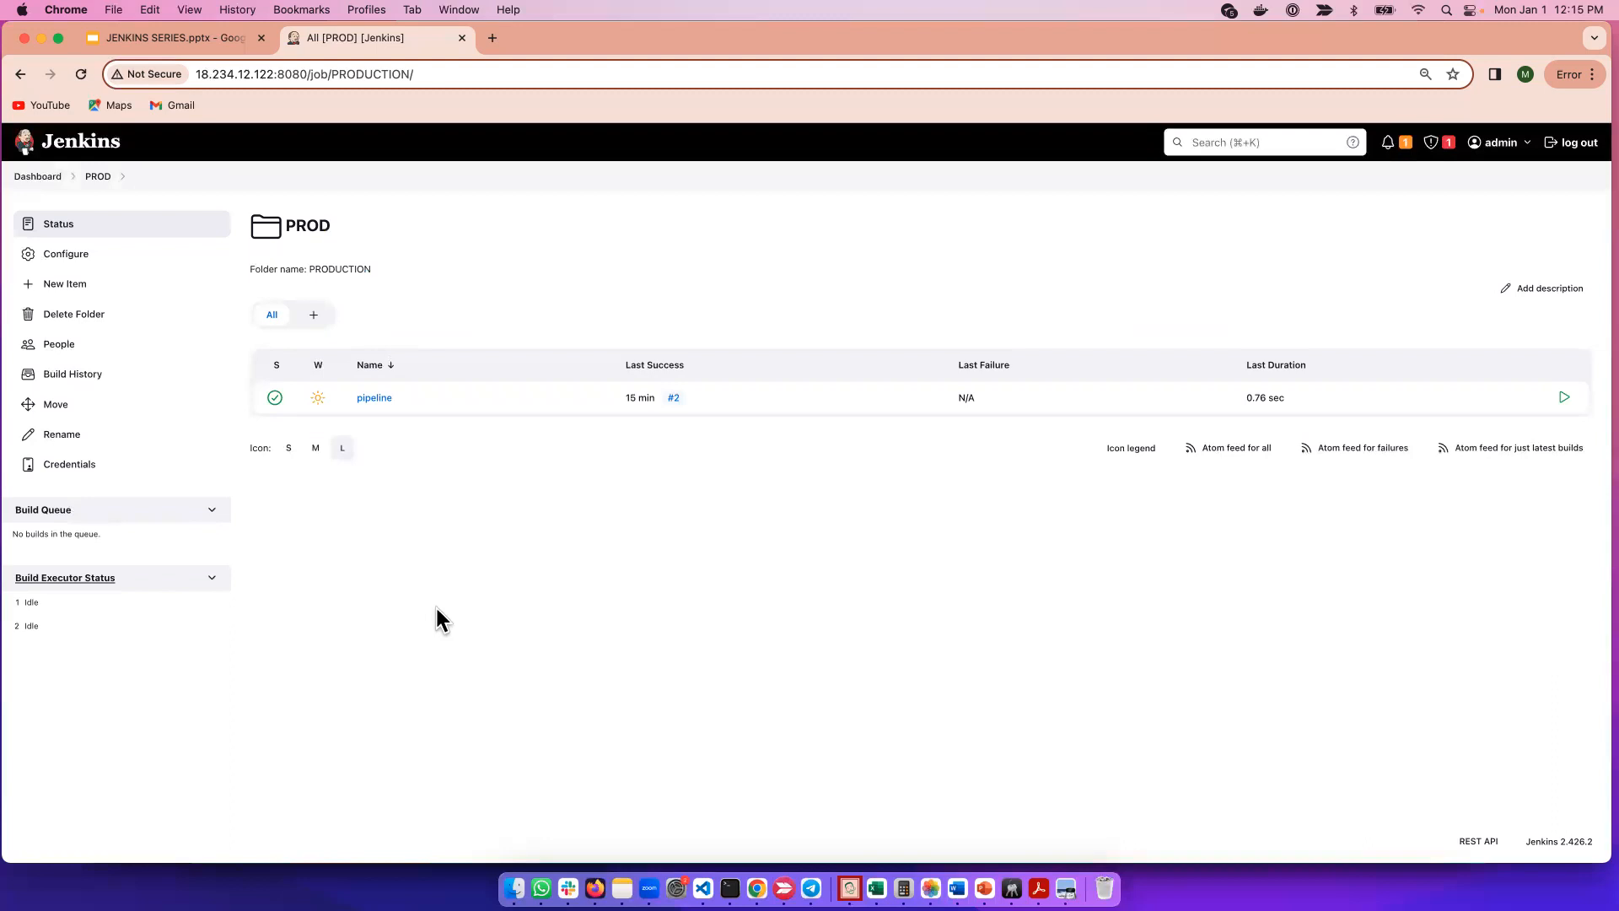
left_click(102, 287)
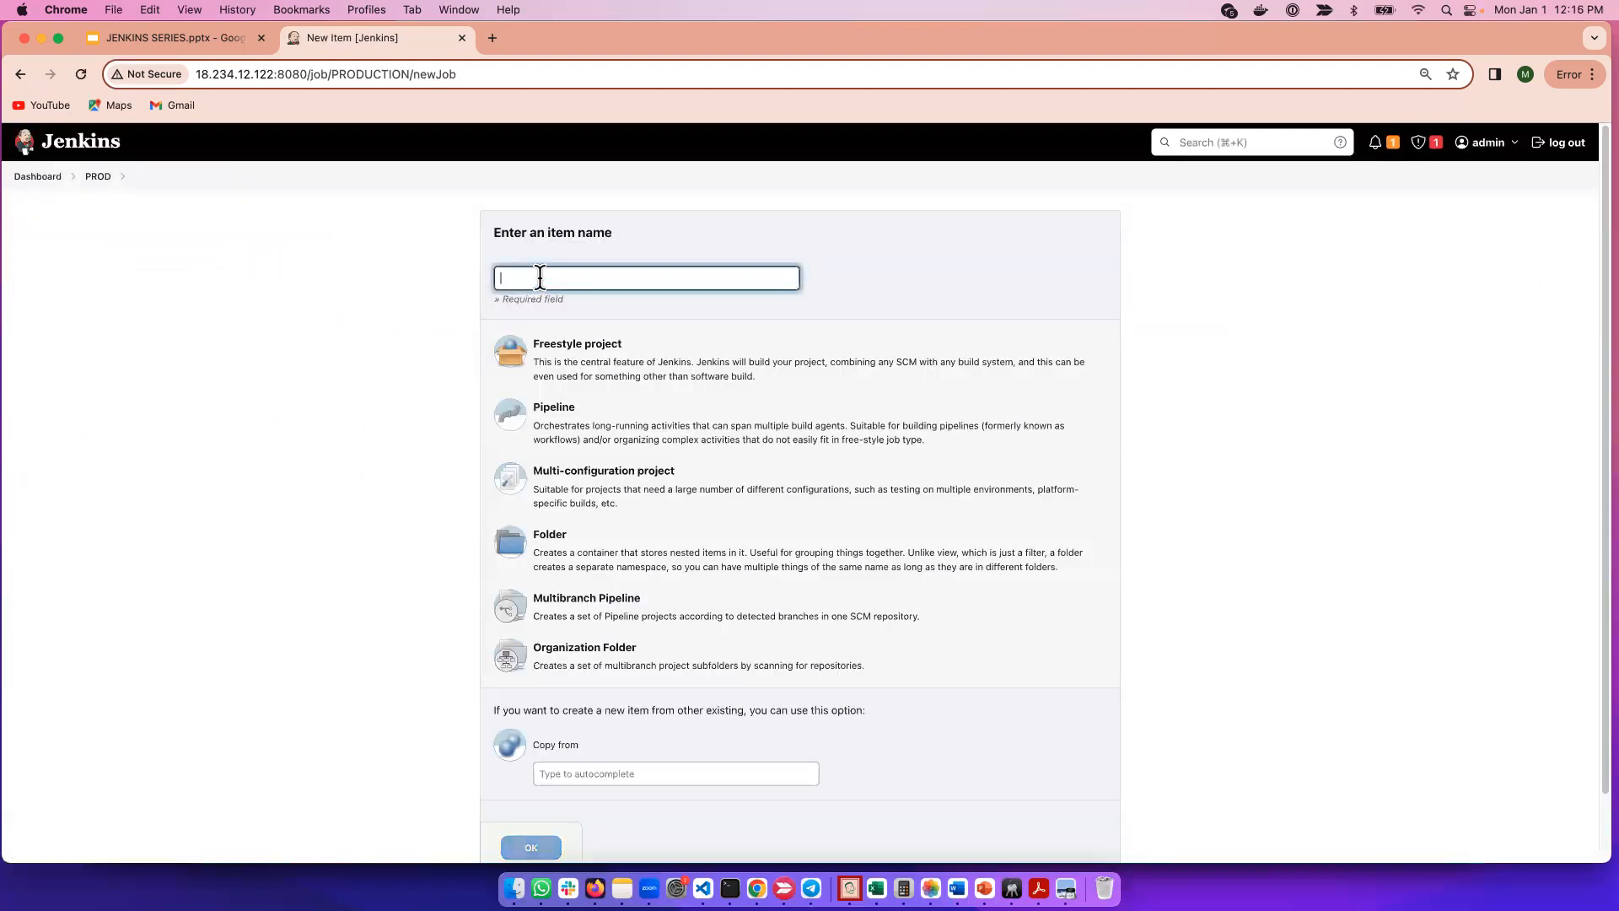
left_click(540, 276)
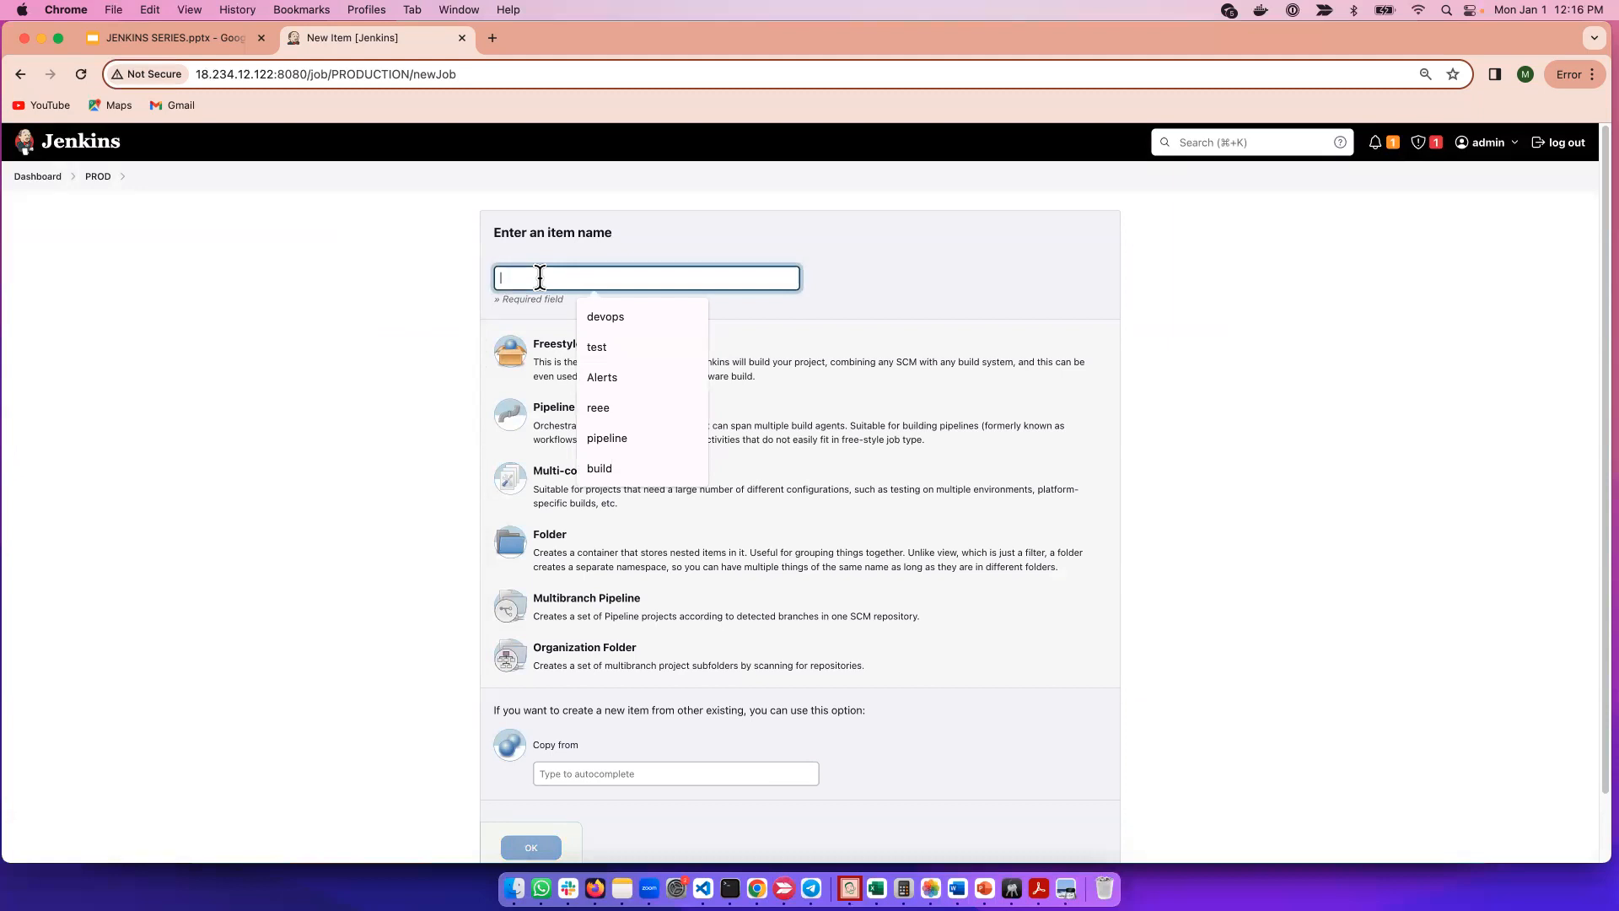
type("push")
left_click(644, 553)
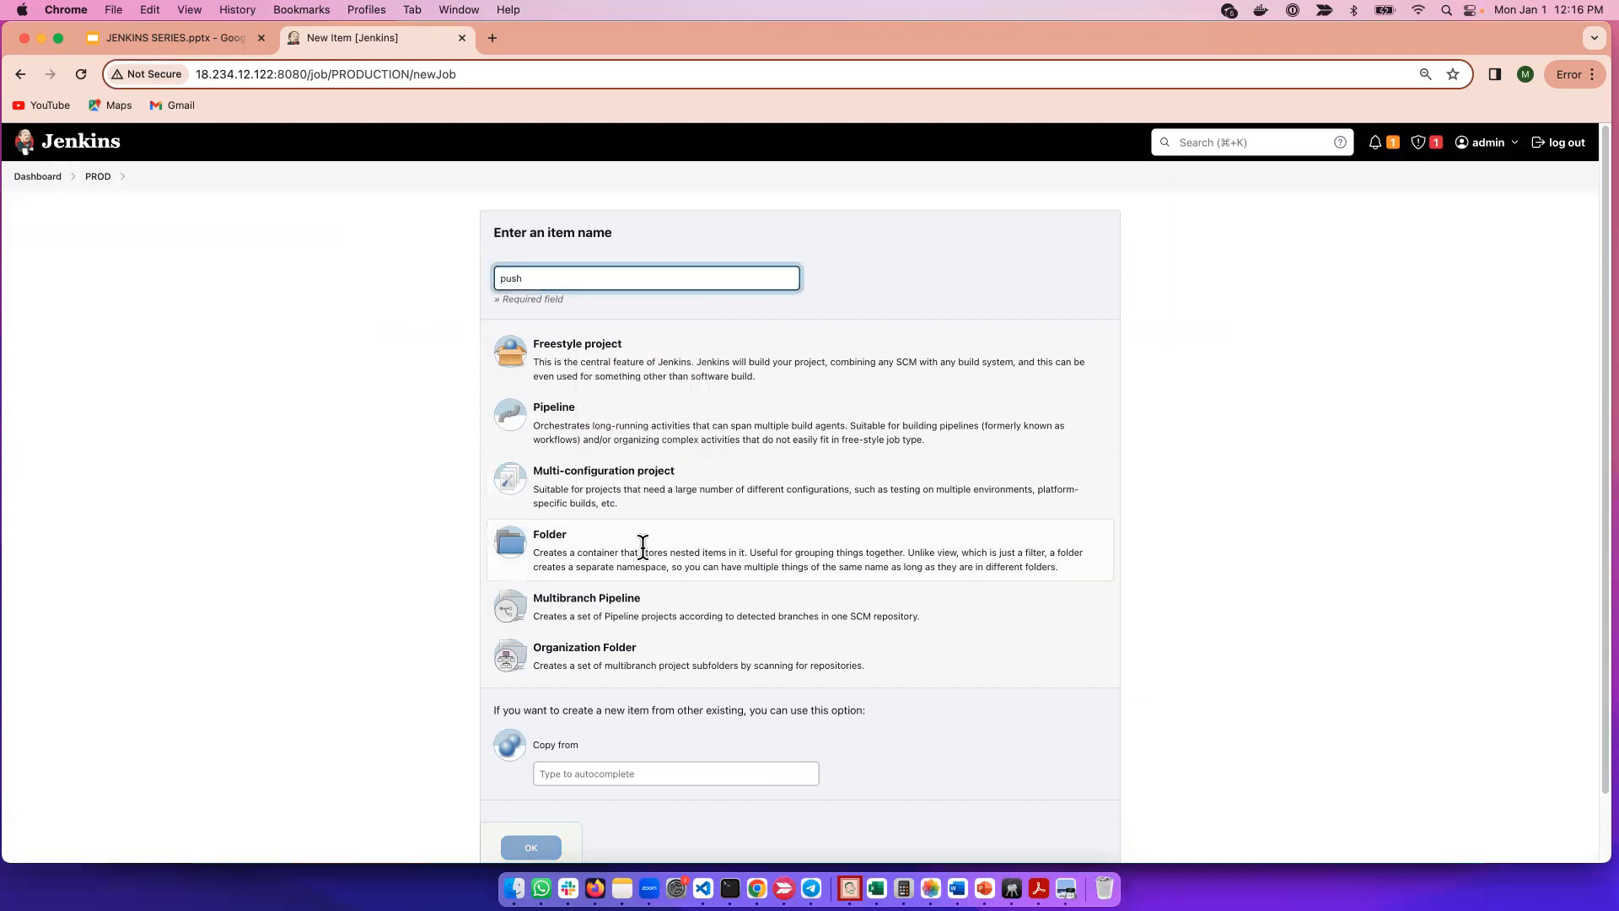
left_click(540, 847)
Give the push folder a display name, then apply and save its configuration.
left_click(363, 285)
type("pru")
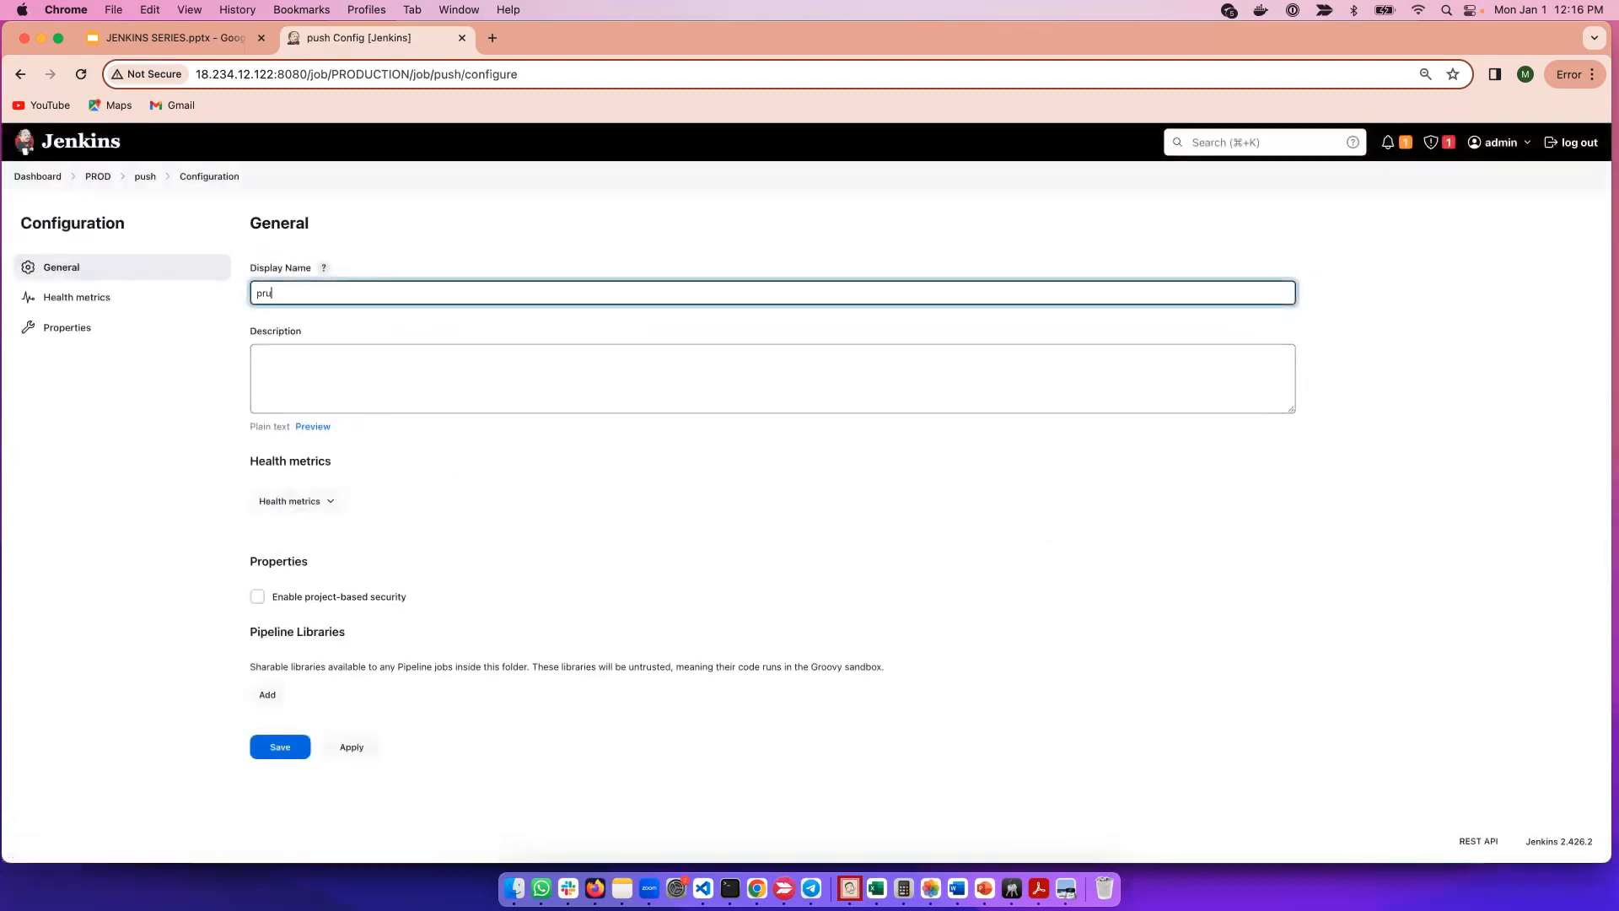
left_click(335, 747)
left_click(291, 748)
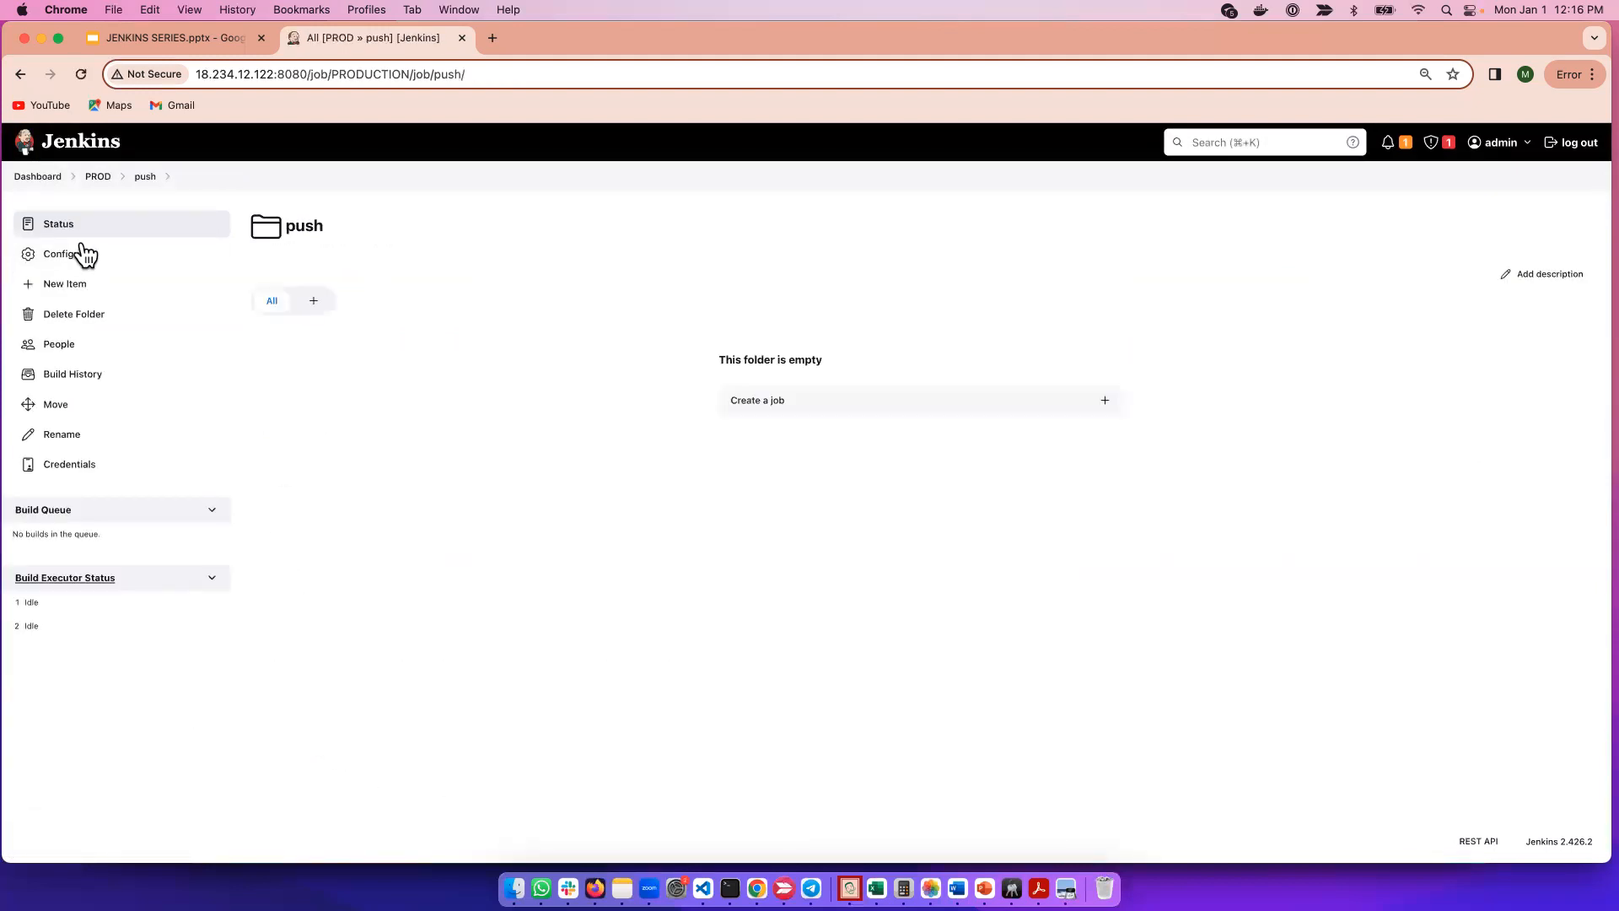
Navigate back through the PROD folder breadcrumb to the Jenkins dashboard.
left_click(92, 176)
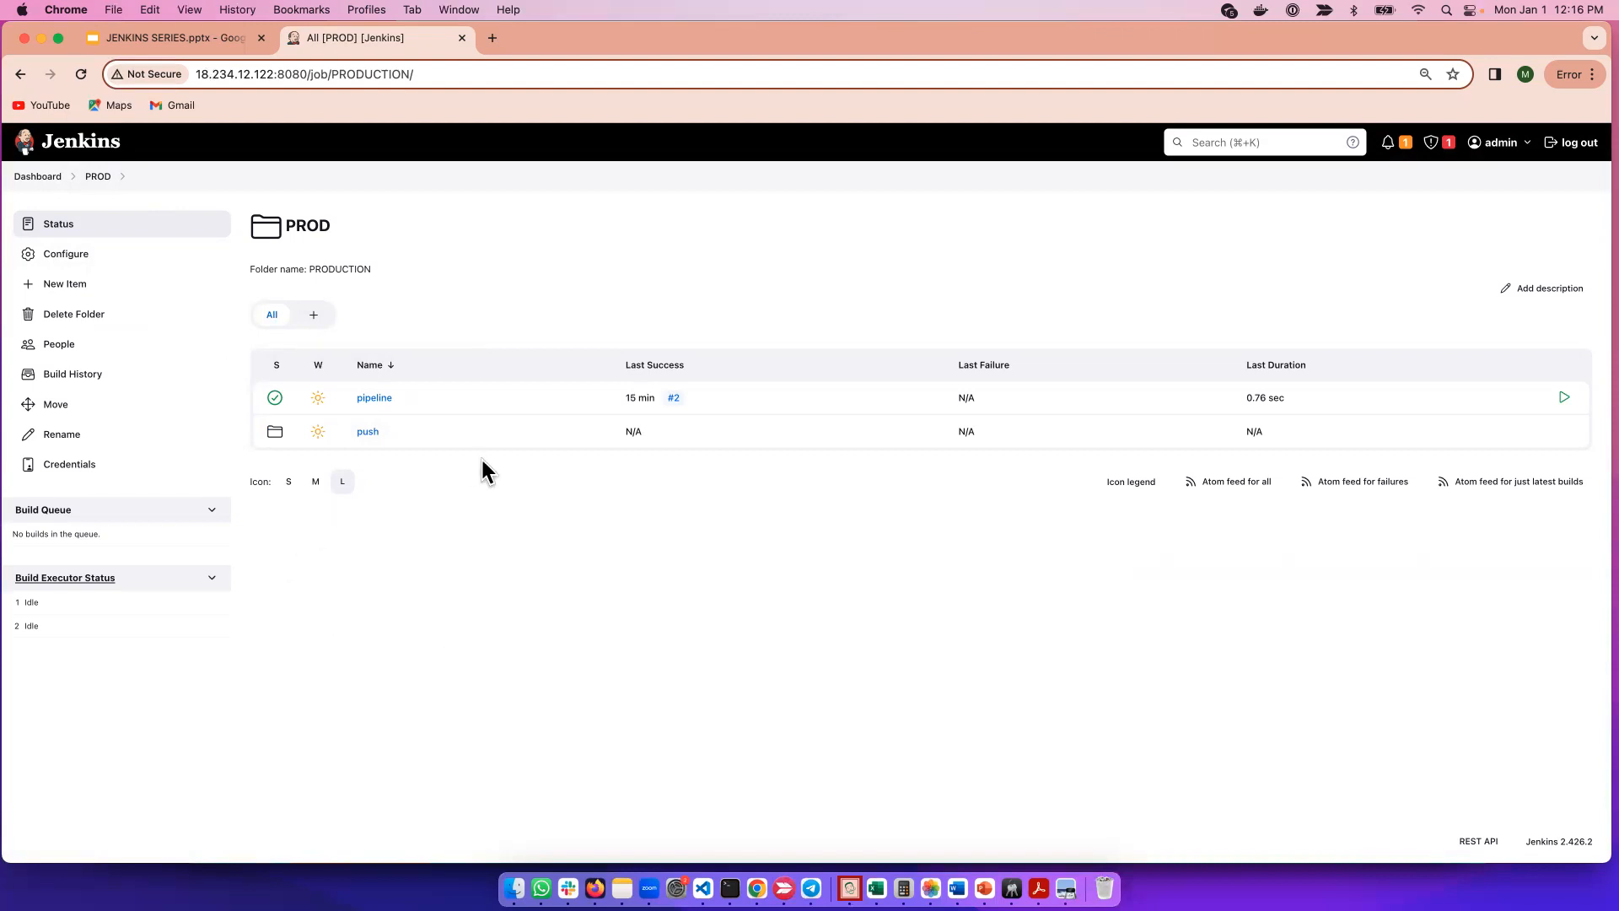
left_click(32, 177)
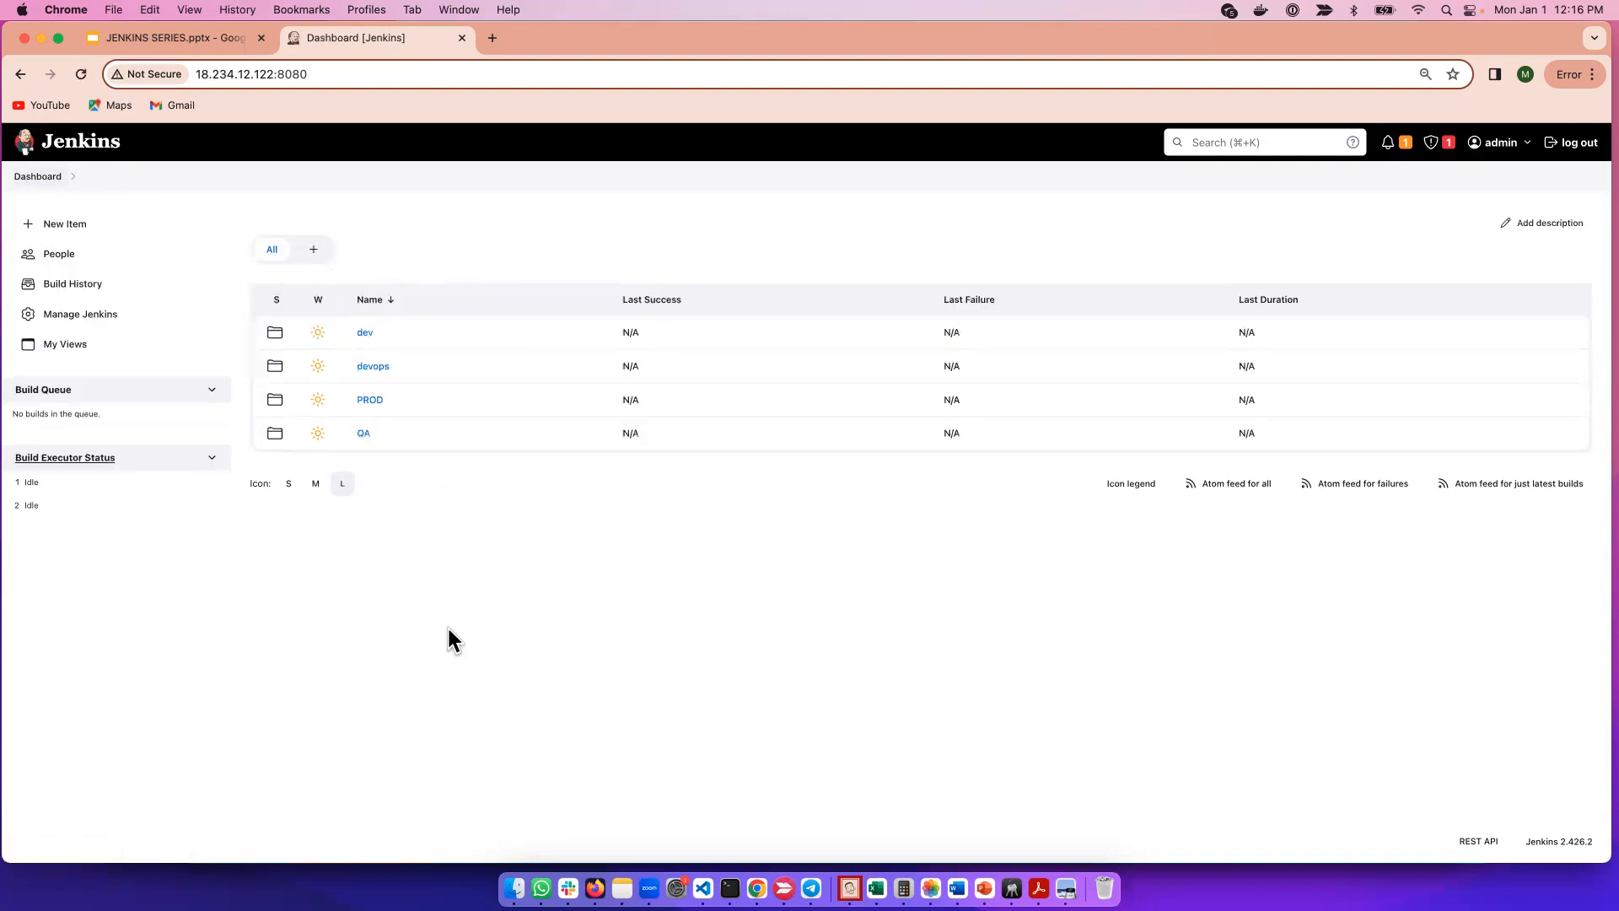